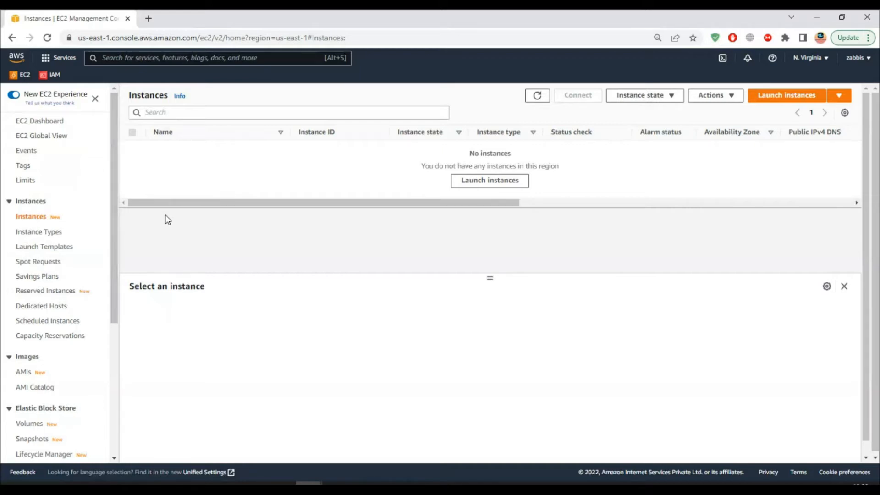
left_click(805, 62)
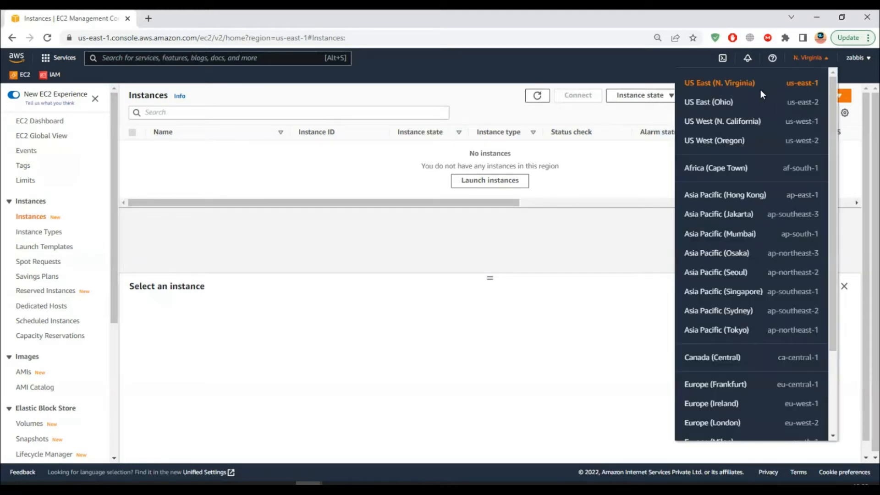
left_click(488, 72)
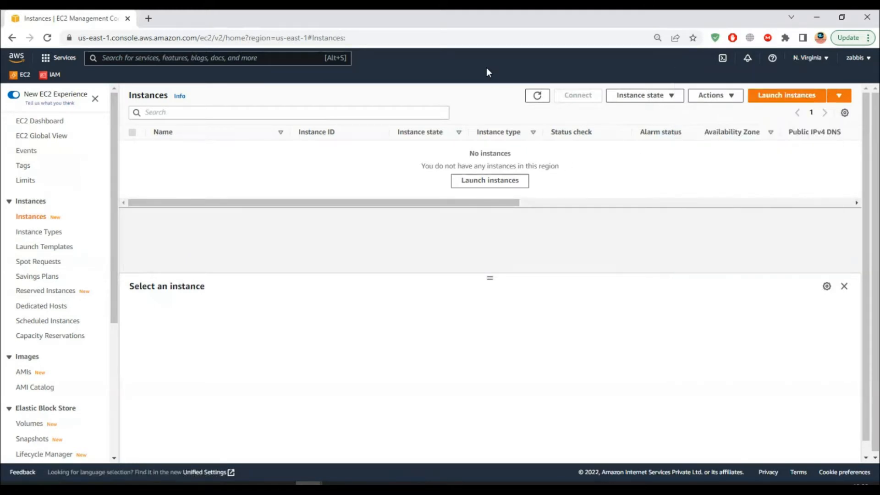
left_click(809, 58)
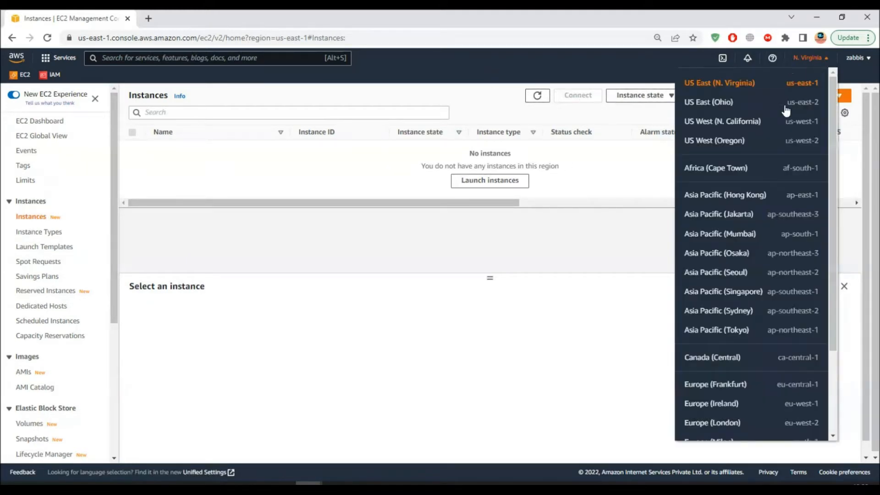
left_click(582, 84)
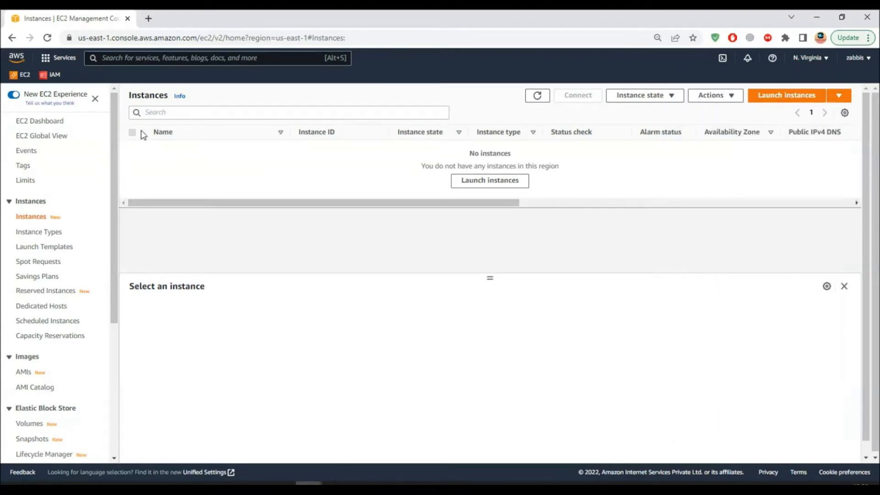
left_click(144, 59)
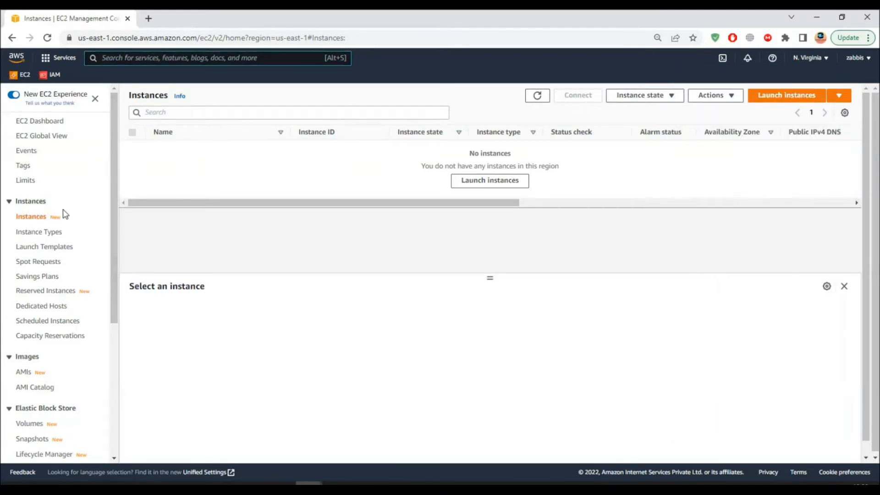
Start launching a new EC2 instance and name it Web-server-1
left_click(763, 102)
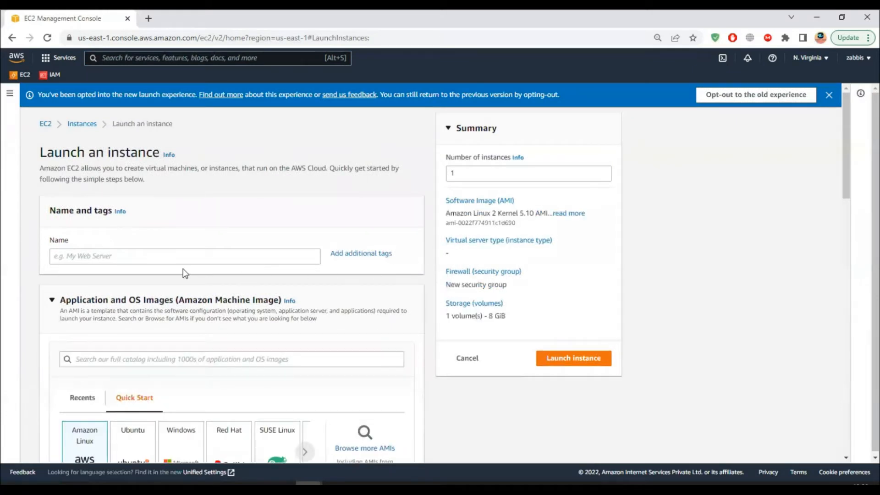
left_click(104, 261)
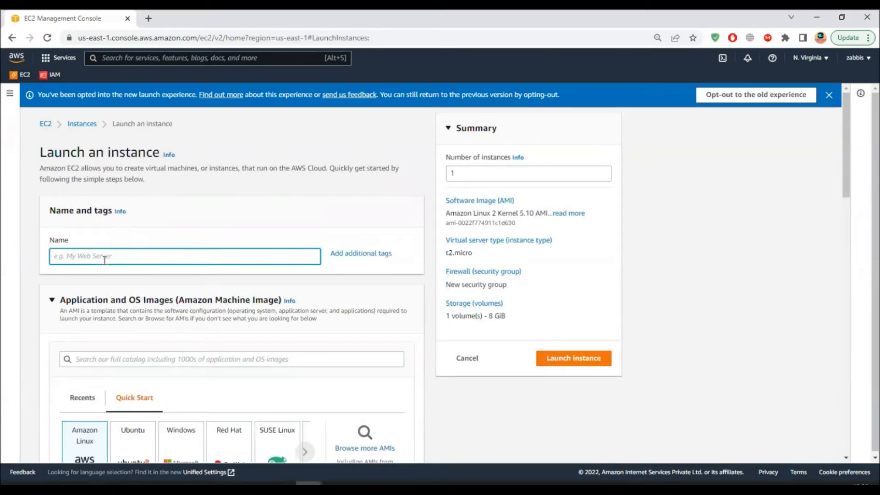
type("Web-server-1")
Select the existing Zab-KP key pair for logging in to the instance
scroll(111, 347, "down", 3)
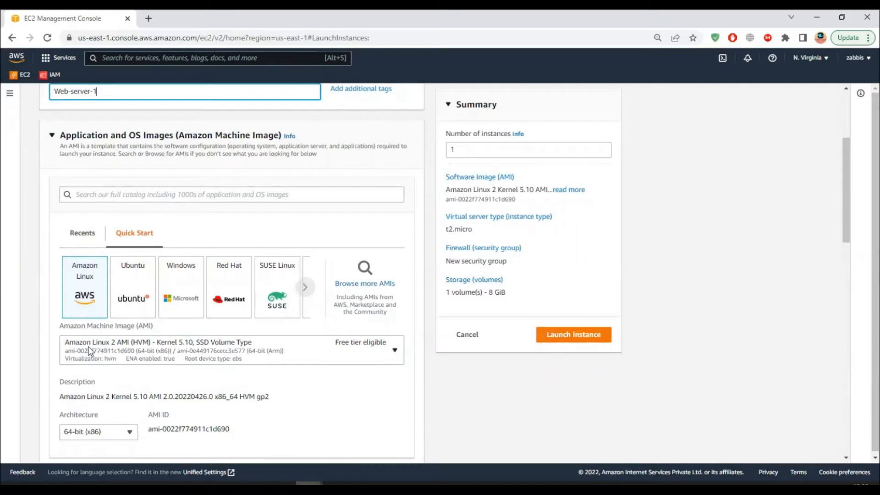
scroll(142, 350, "down", 4)
scroll(142, 351, "down", 3)
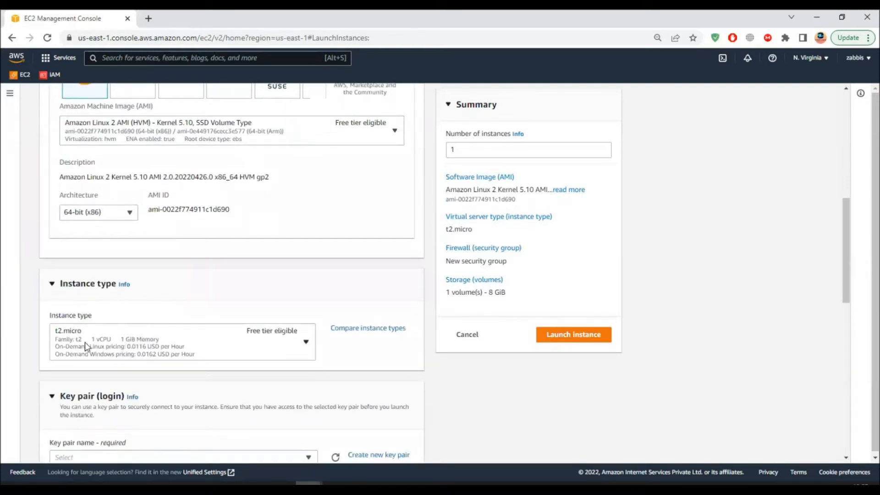
left_click(201, 350)
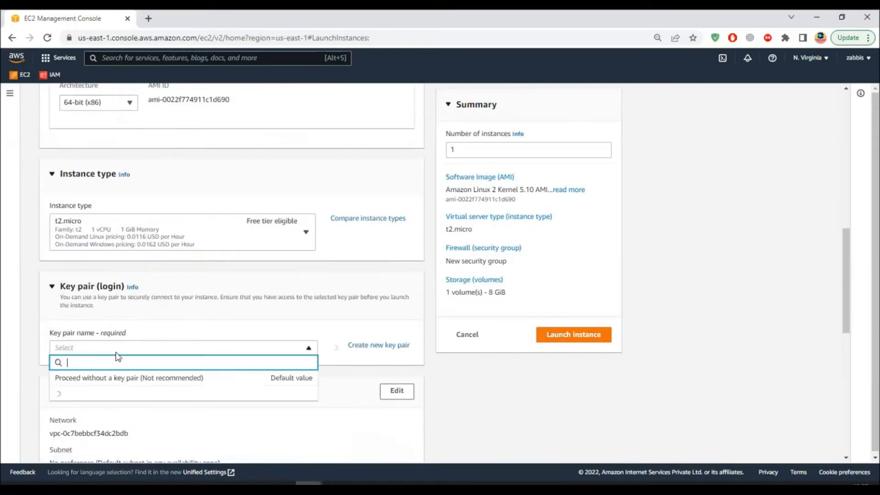
left_click(73, 393)
Edit the network settings and choose subnet-01cf5ca38de1d36e4 in availability zone us-east-1b
scroll(140, 362, "down", 5)
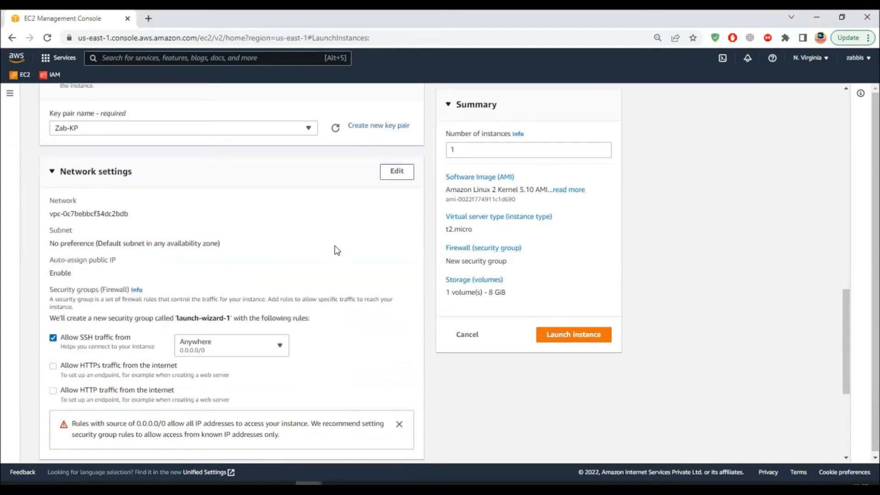
left_click(396, 173)
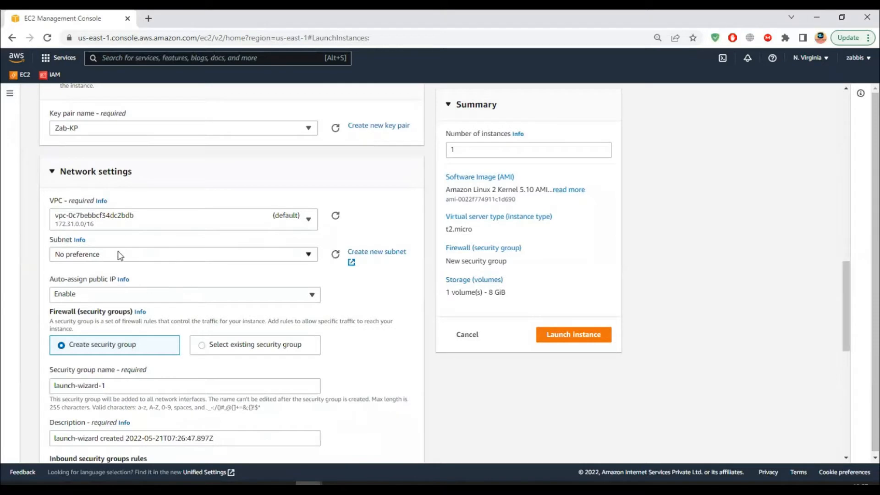
left_click(303, 256)
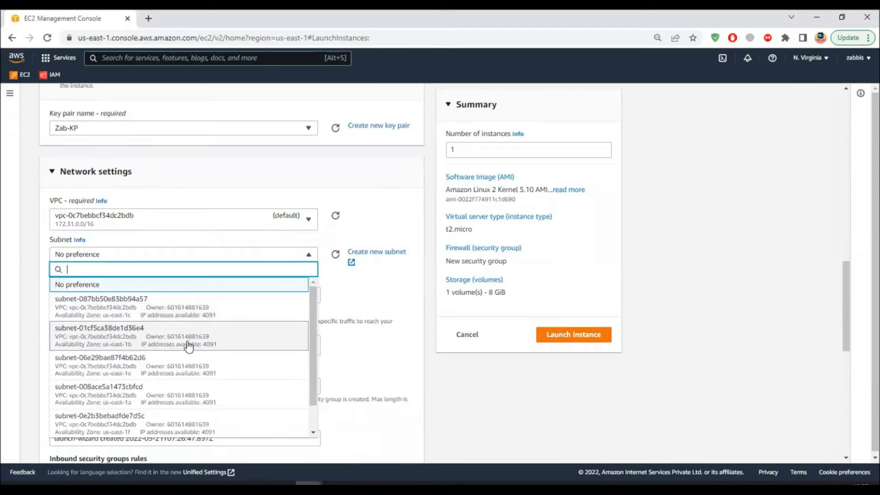
left_click(120, 350)
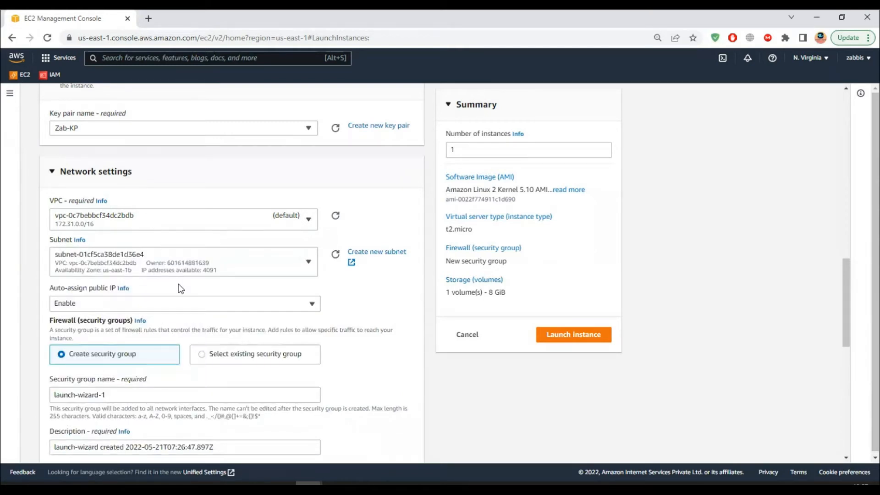
scroll(180, 285, "down", 4)
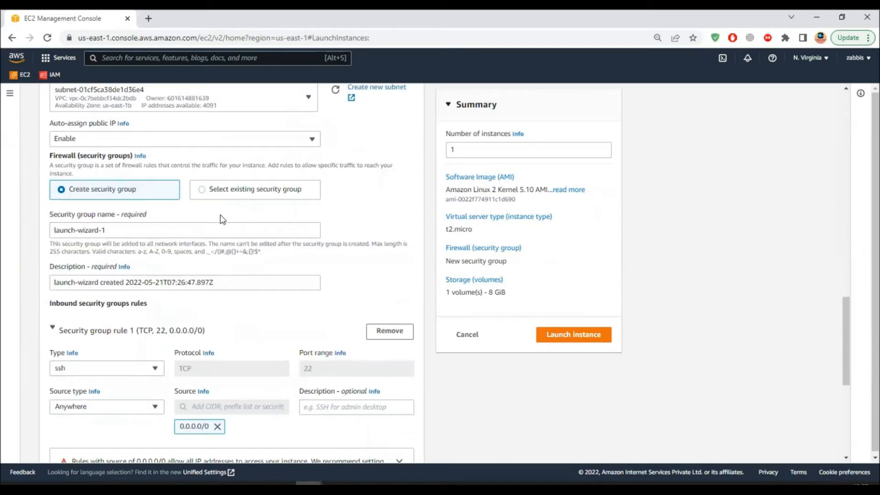
left_click(219, 191)
left_click(266, 233)
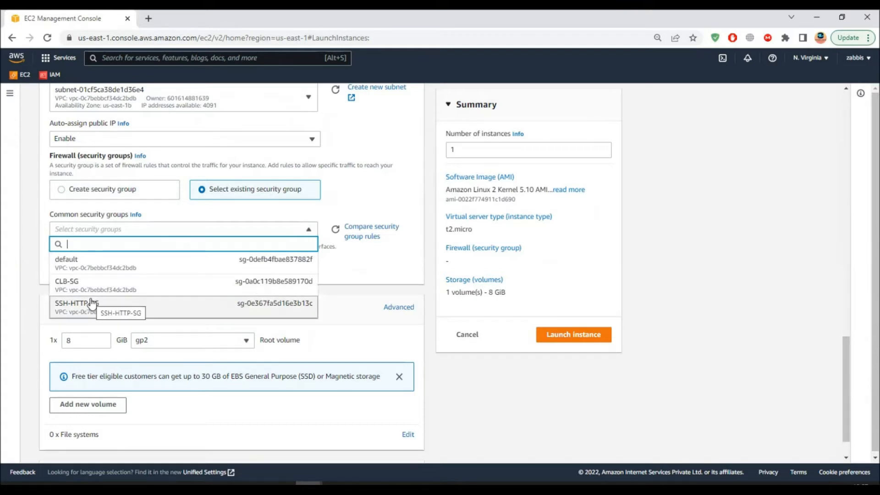
left_click(84, 191)
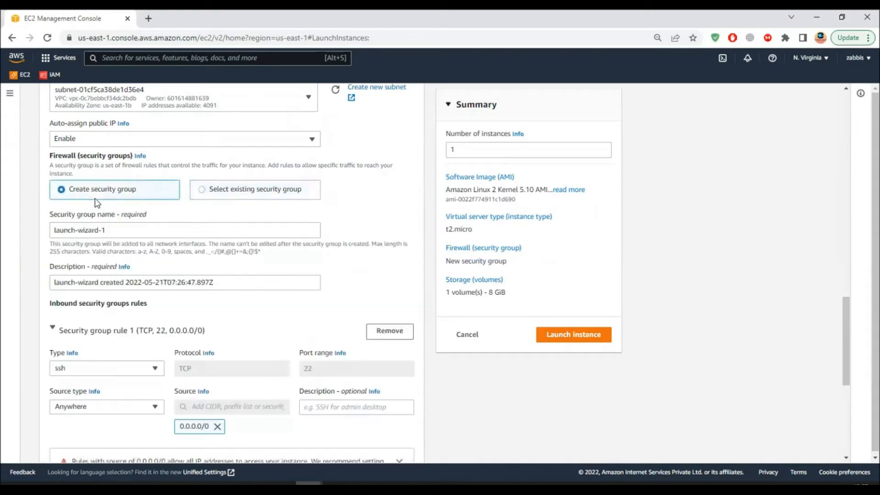
Name the new security group ALB-SG
left_click_drag(106, 230, 44, 234)
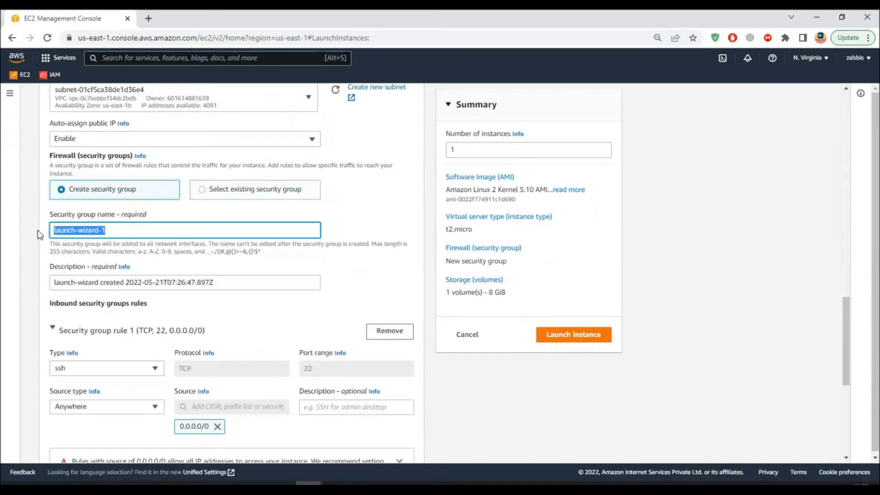
type("ALB-")
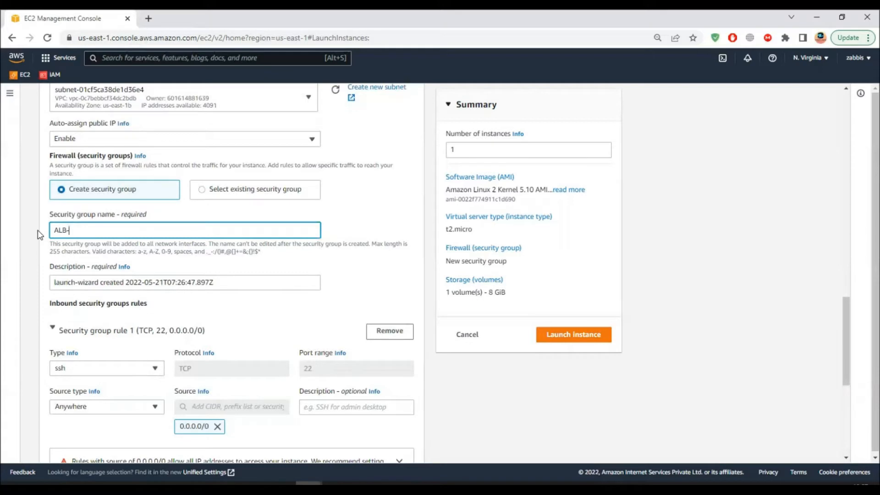
type("SG")
Add a second inbound security group rule of type HTTP with the source type Anywhere
scroll(195, 321, "down", 3)
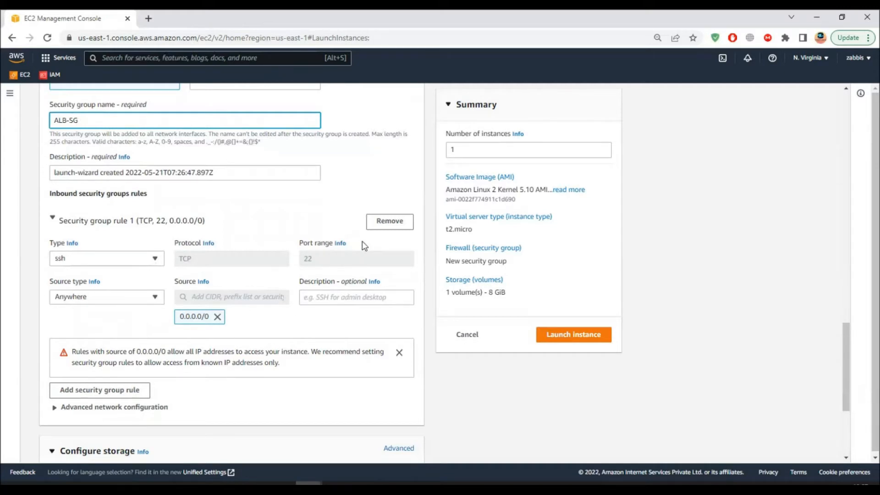
scroll(212, 386, "down", 1)
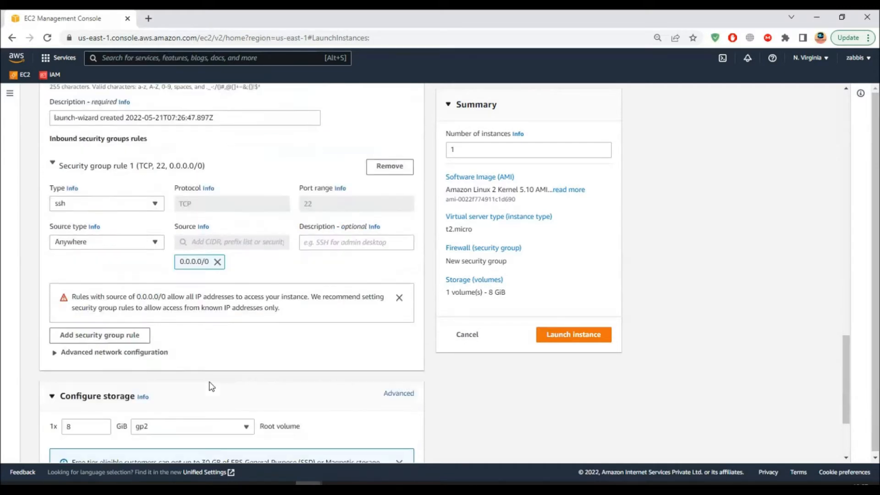
left_click(112, 336)
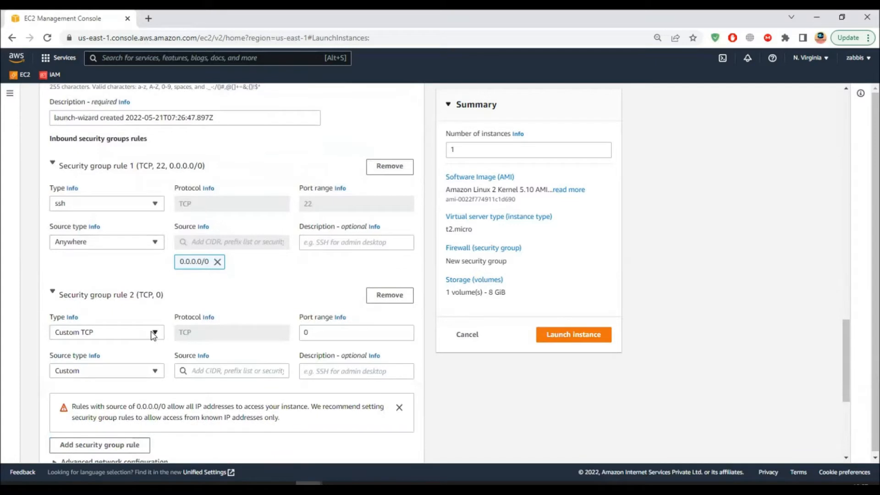
left_click(151, 331)
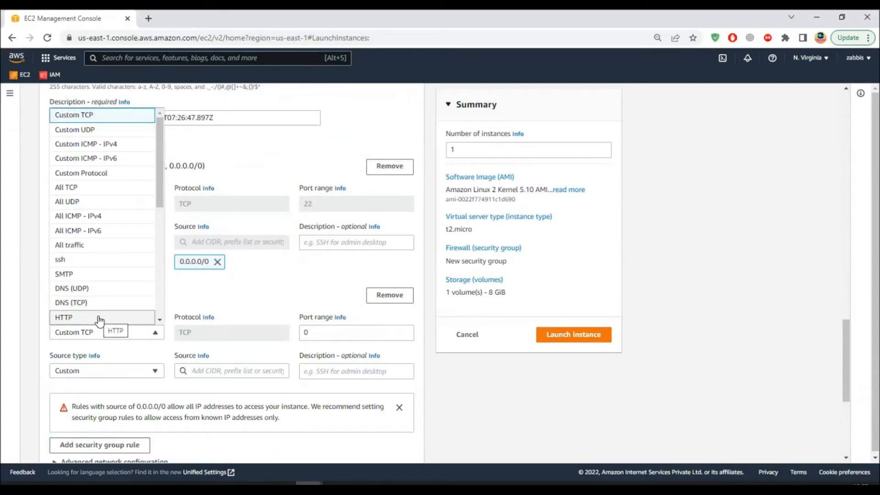
left_click(98, 317)
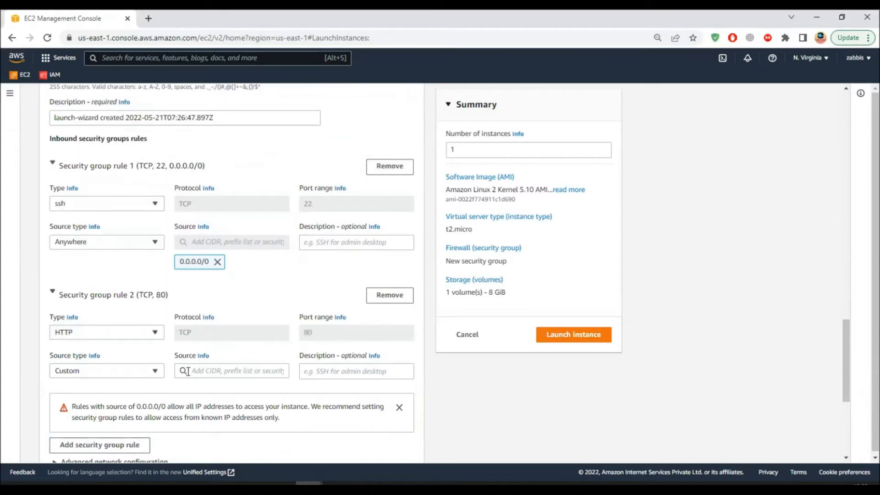
left_click(140, 374)
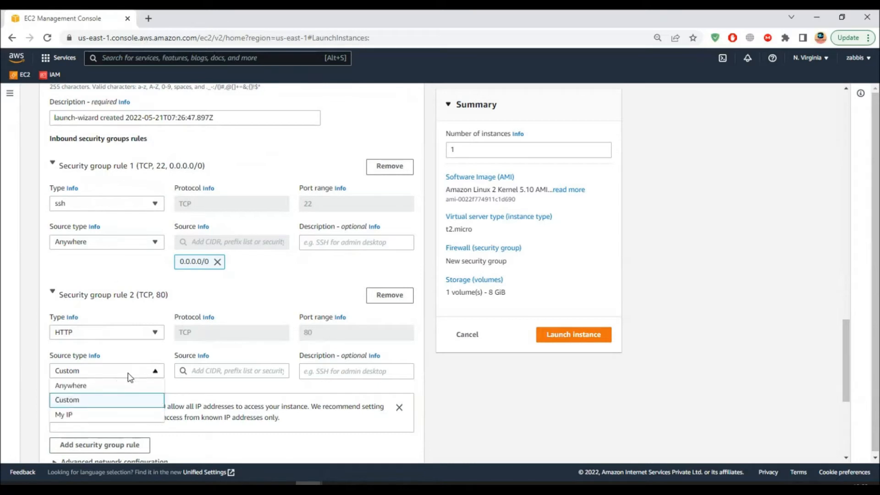
left_click(108, 385)
Enter a user data bash script under Advanced details that updates packages, installs, starts and enables httpd, and writes the ZBNetworks welcome heading with hostname to /var/www/html/index.html
scroll(180, 383, "down", 5)
scroll(180, 382, "down", 1)
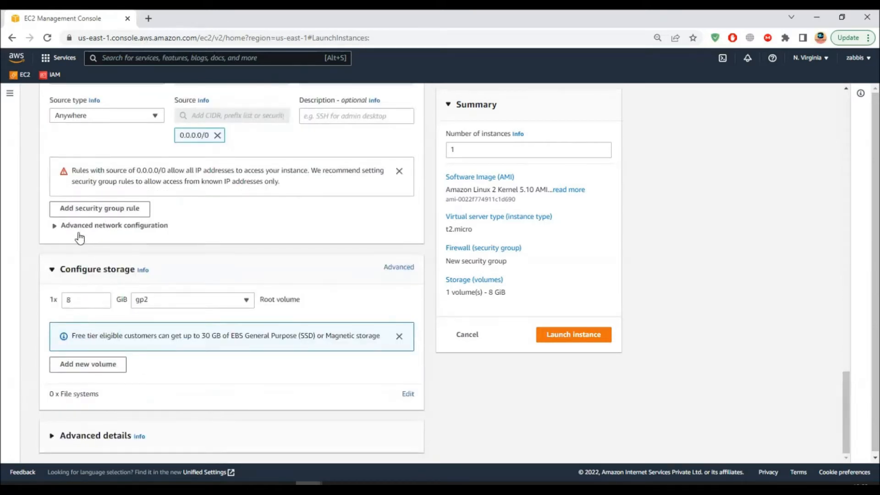
scroll(177, 250, "up", 1)
scroll(181, 257, "down", 1)
scroll(93, 389, "down", 1)
left_click(51, 434)
scroll(198, 373, "down", 10)
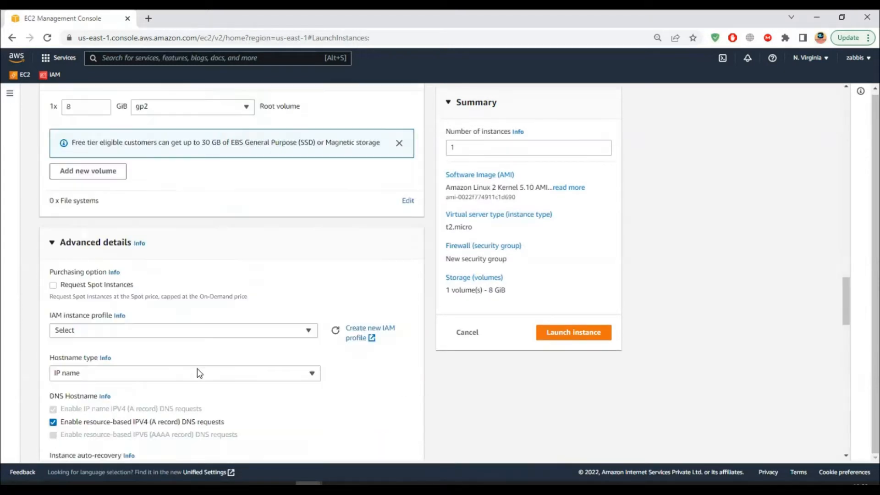
scroll(198, 374, "down", 5)
scroll(197, 368, "down", 12)
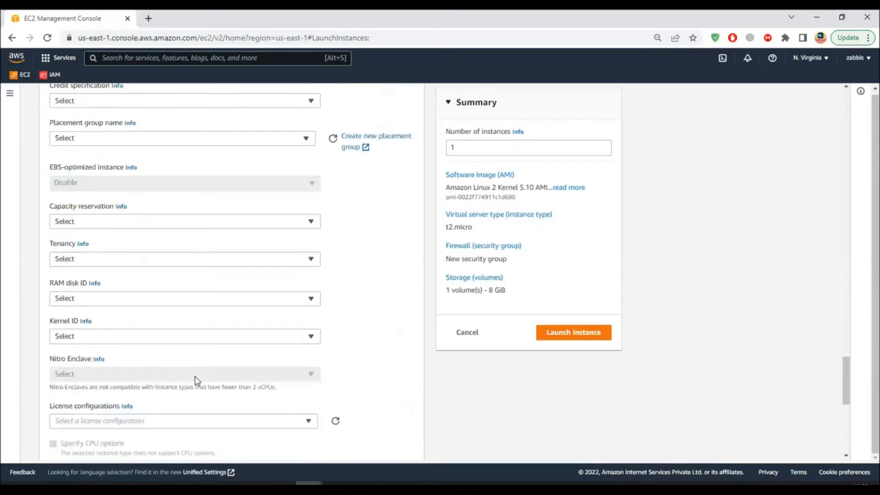
left_click(95, 310)
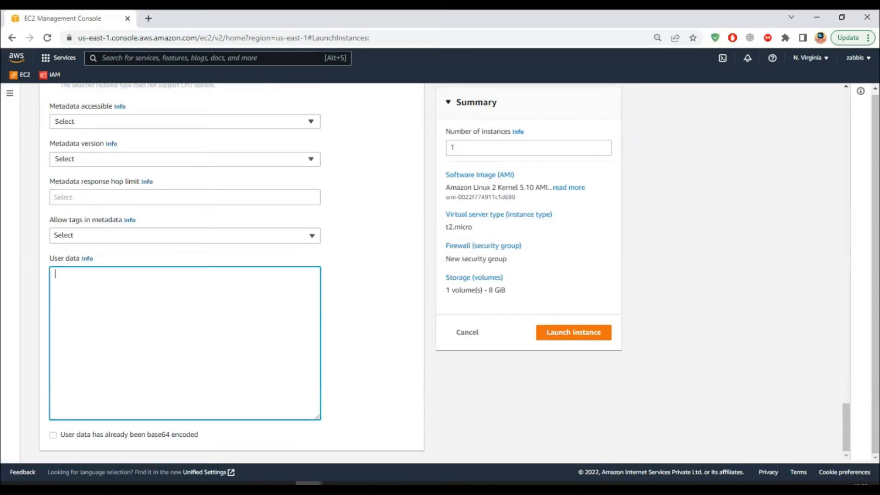
key("alt+Tab")
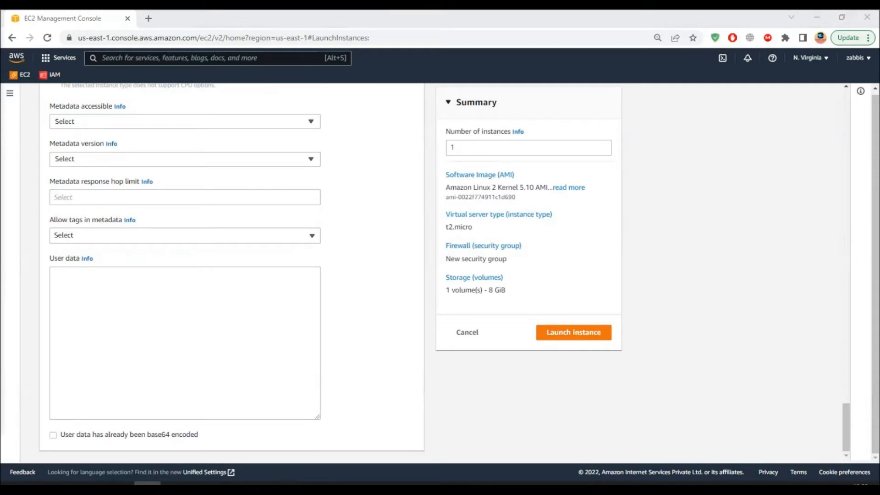
left_click(150, 304)
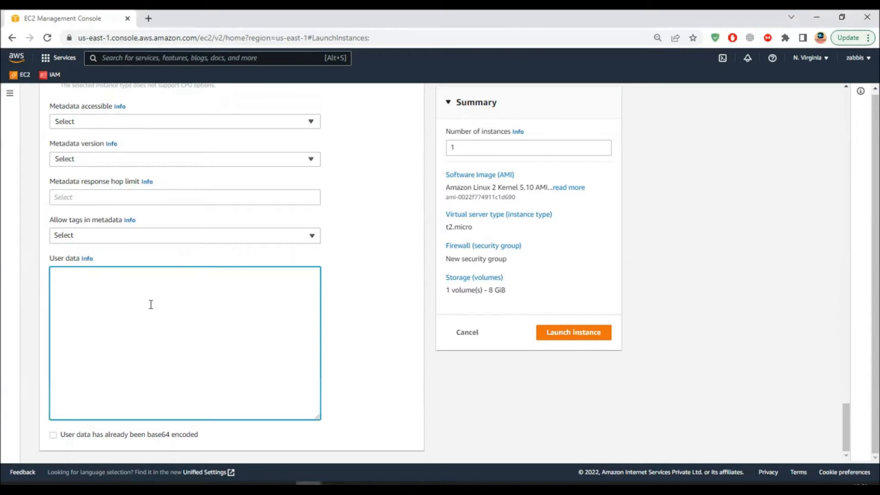
type("#!/bin/bash # Use this for your user data (script from top to bottom) # install httpd (Linux 2 version) yum update -y yum install -y httpd systemctl start httpd systemctl enable httpd echo \"<h1>Welcome to ZBNetworks Web-Server $(hostname -f)</h1>\" > /var/www/html/index.html")
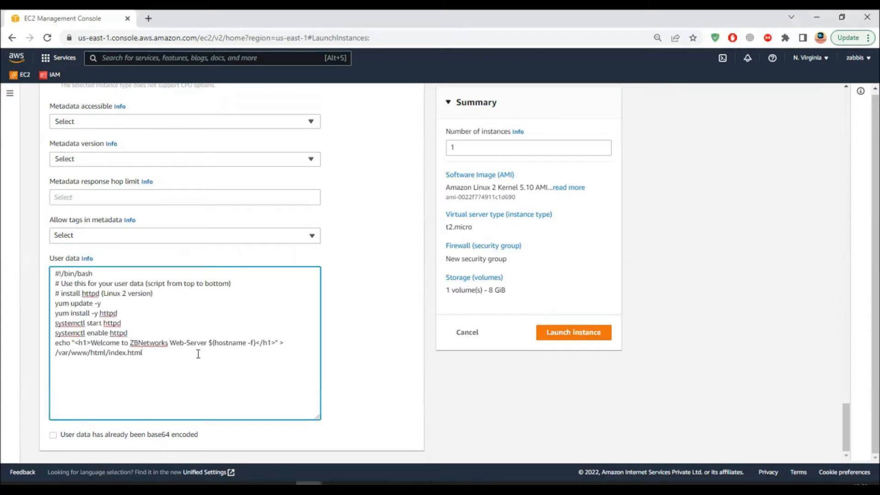
Launch the configured instance, return to the list of all instances and refresh it
left_click(548, 341)
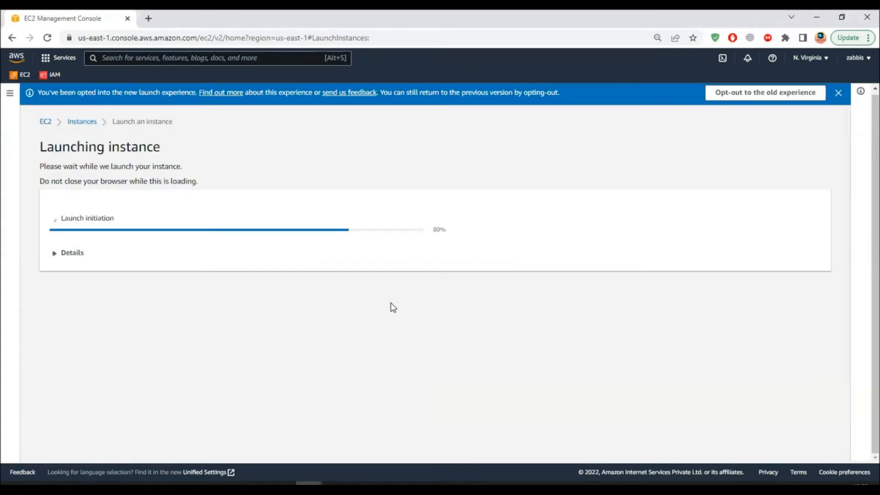
left_click(763, 383)
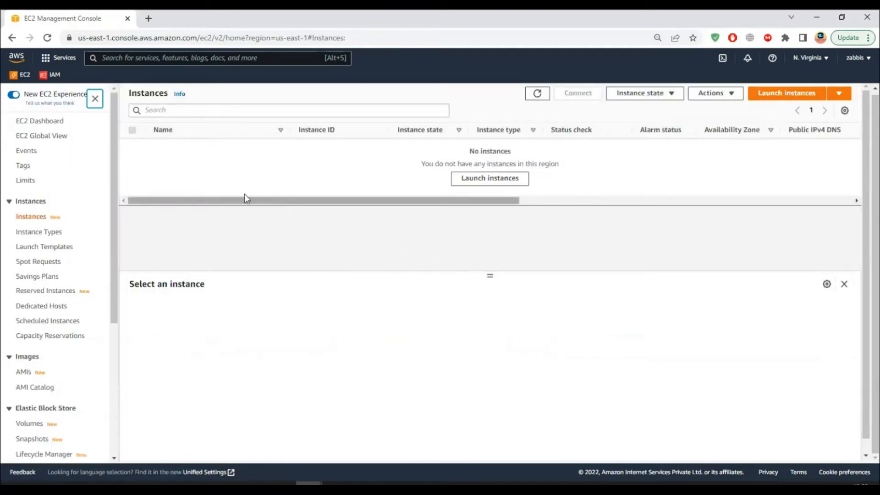
left_click(540, 96)
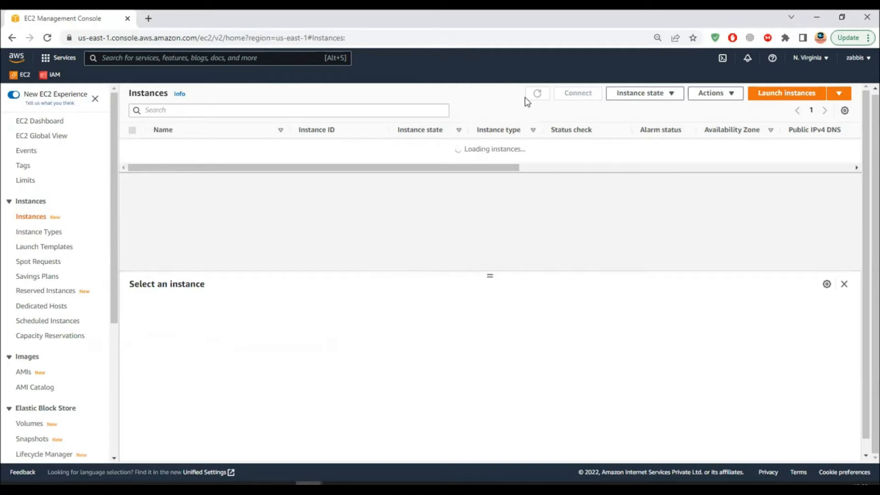
Start launching another EC2 instance and name it Web-Server-2
left_click(795, 94)
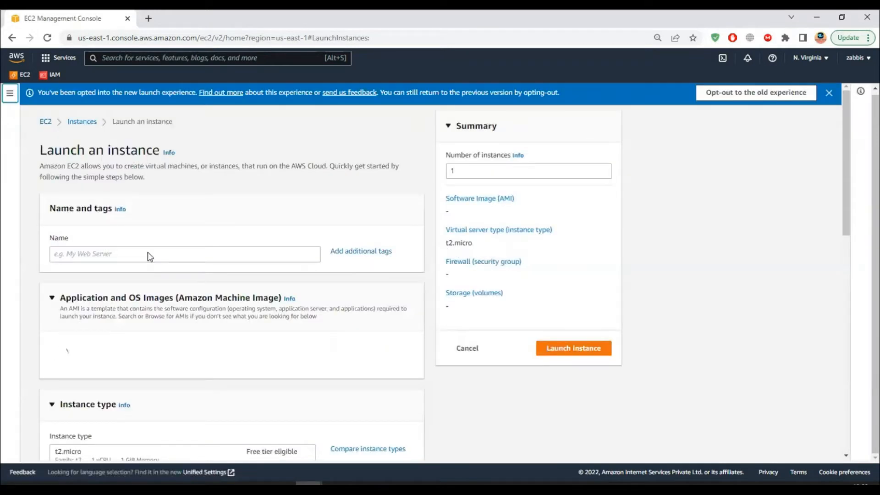
left_click(148, 253)
type("Web-S")
type("erevi")
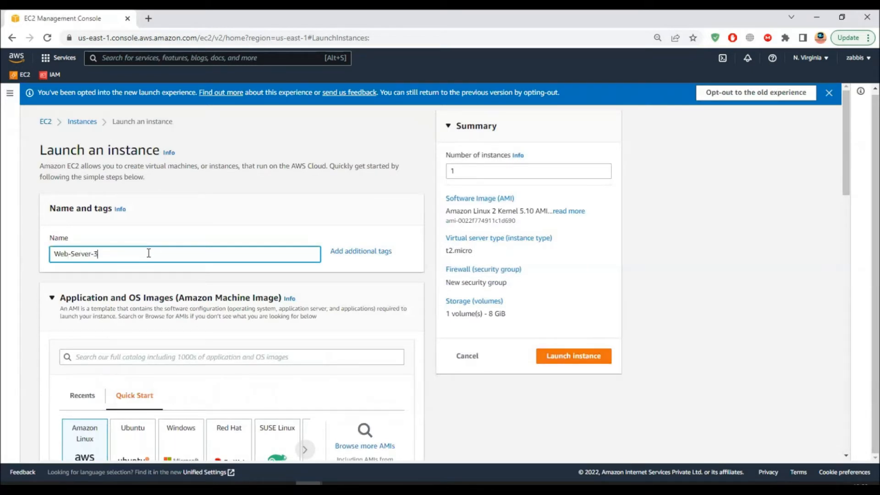
Select the existing key pair Zab-KP for the new instance's login
scroll(160, 261, "down", 10)
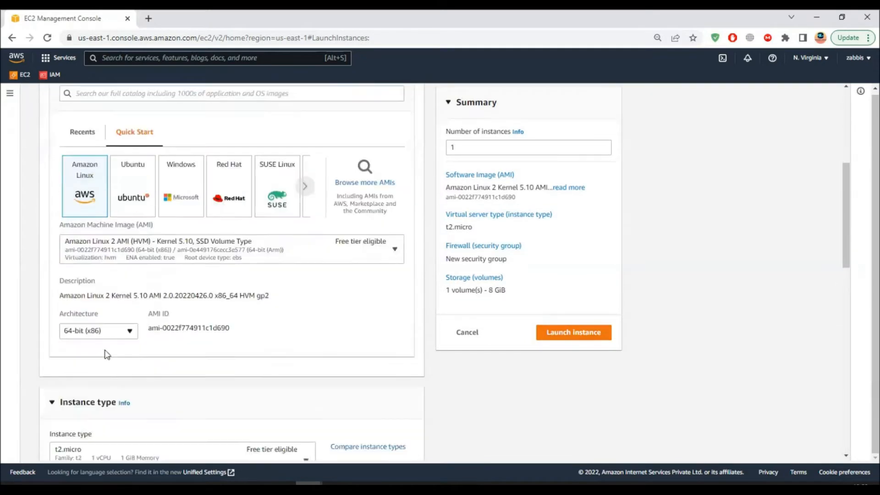
scroll(179, 342, "down", 4)
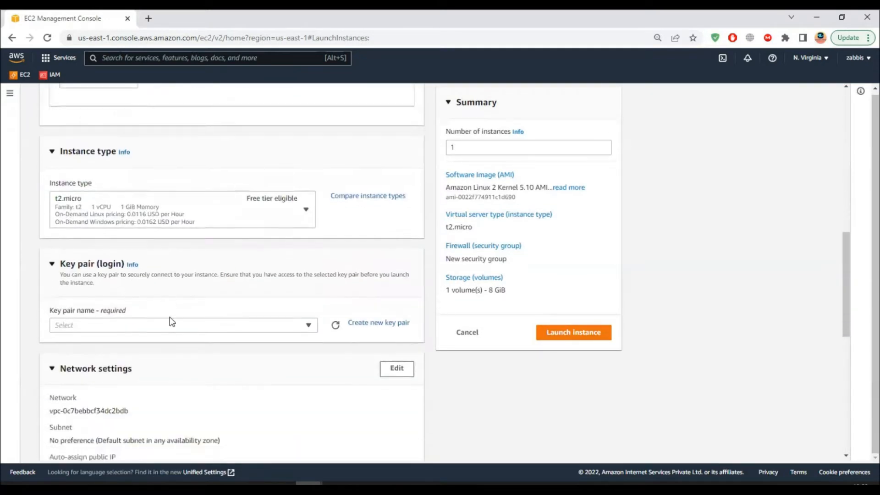
left_click(259, 236)
left_click(89, 287)
Edit the network settings and assign the existing security group SSH-HTTP-SG to the instance
scroll(156, 342, "down", 1)
scroll(370, 207, "down", 3)
scroll(355, 217, "up", 2)
left_click(394, 168)
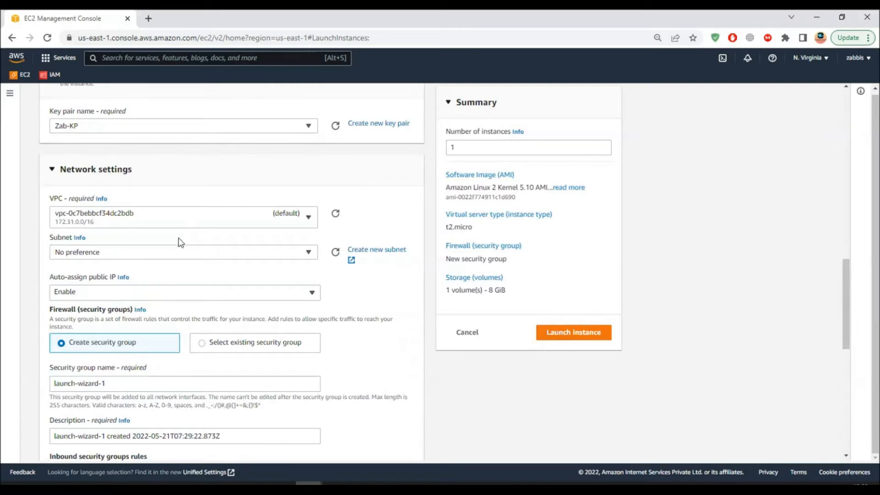
scroll(139, 314, "down", 3)
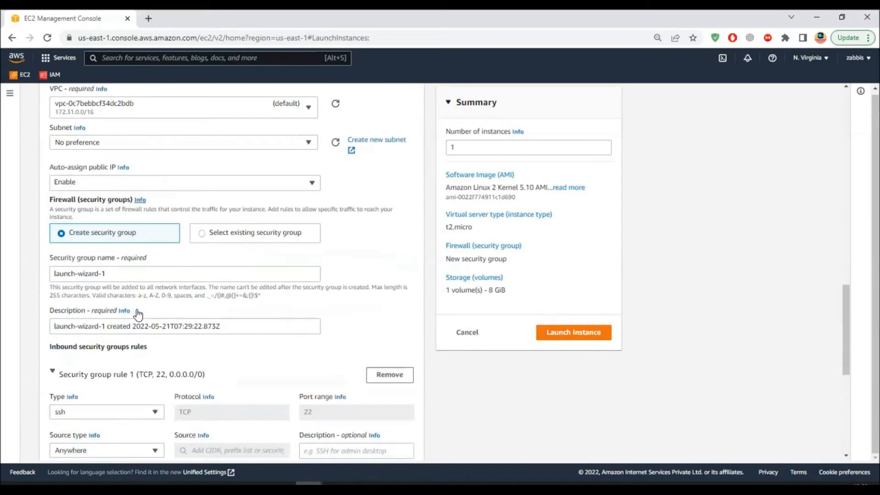
left_click(210, 233)
left_click(229, 277)
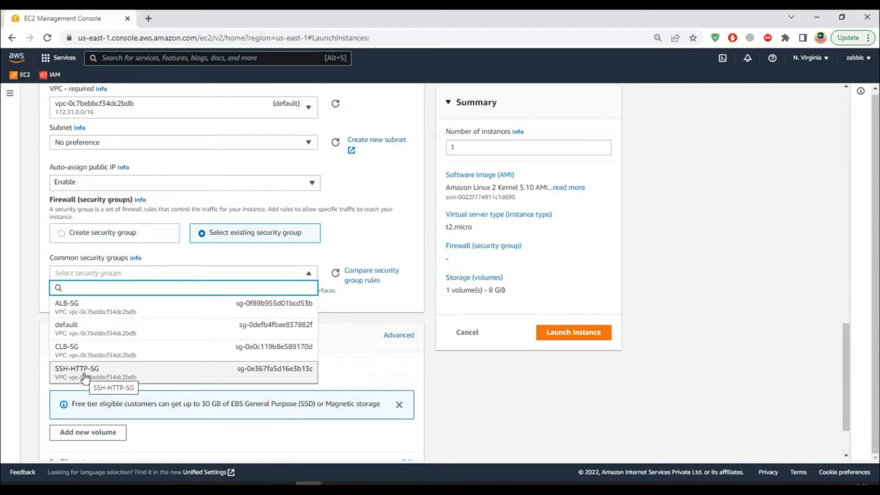
left_click(84, 372)
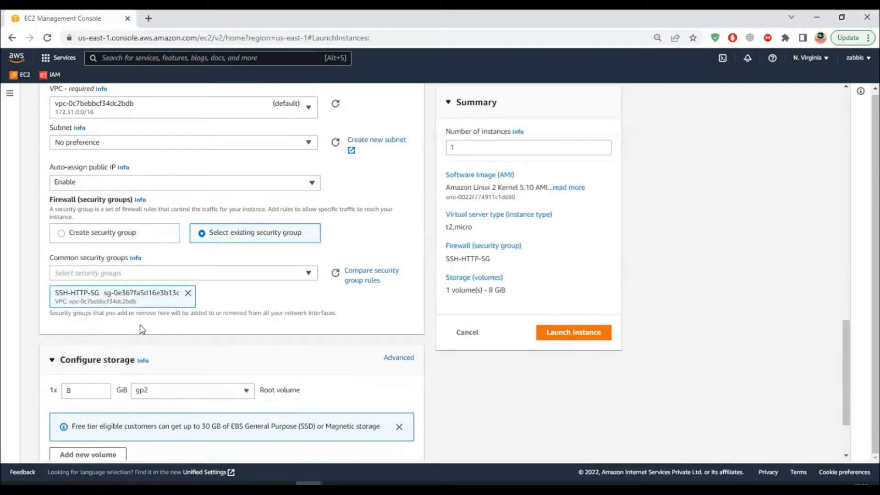
Set the instance's subnet to subnet-008ace5a1473cbfcd in availability zone us-east-1a
scroll(140, 325, "down", 2)
scroll(139, 325, "down", 1)
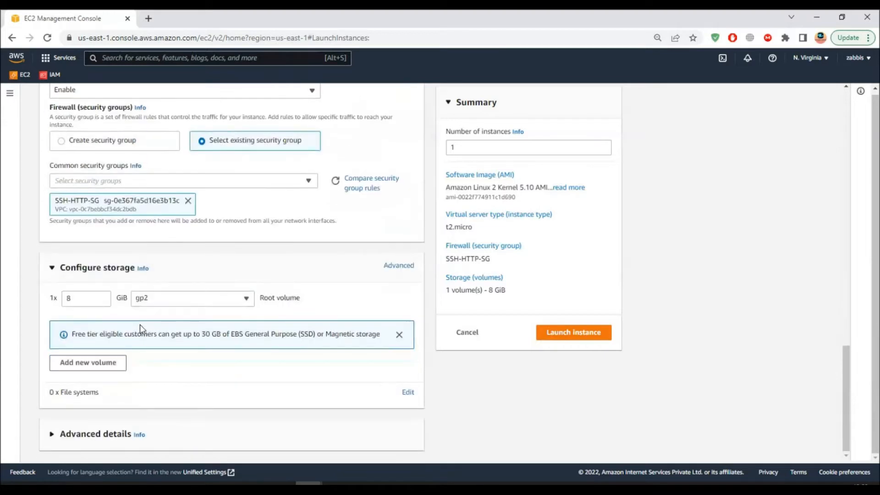
scroll(139, 325, "up", 2)
scroll(139, 324, "up", 6)
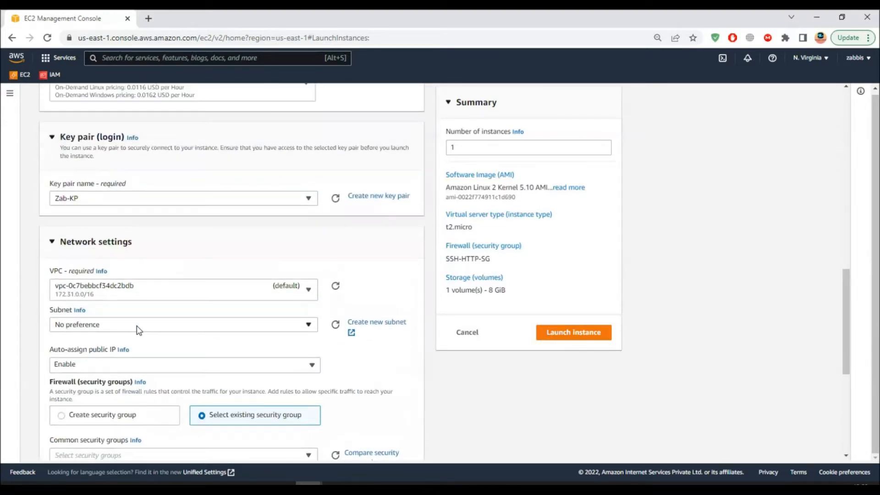
scroll(136, 326, "down", 6)
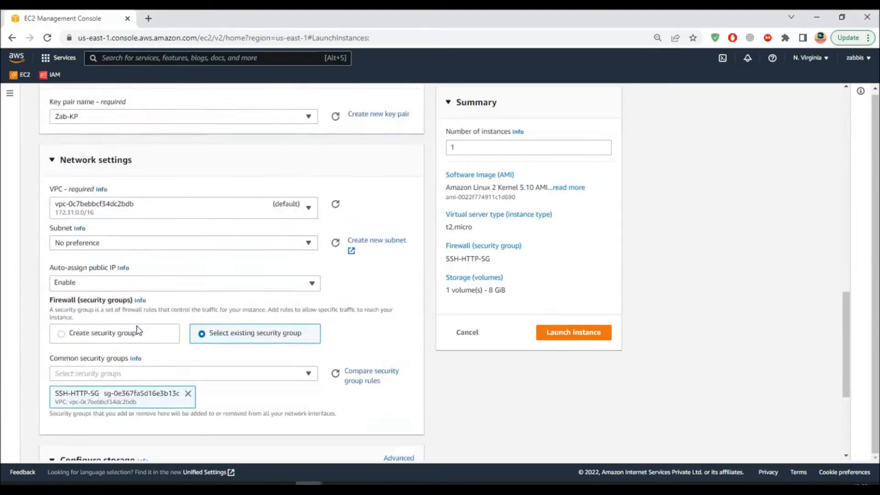
scroll(125, 268, "up", 1)
left_click(152, 216)
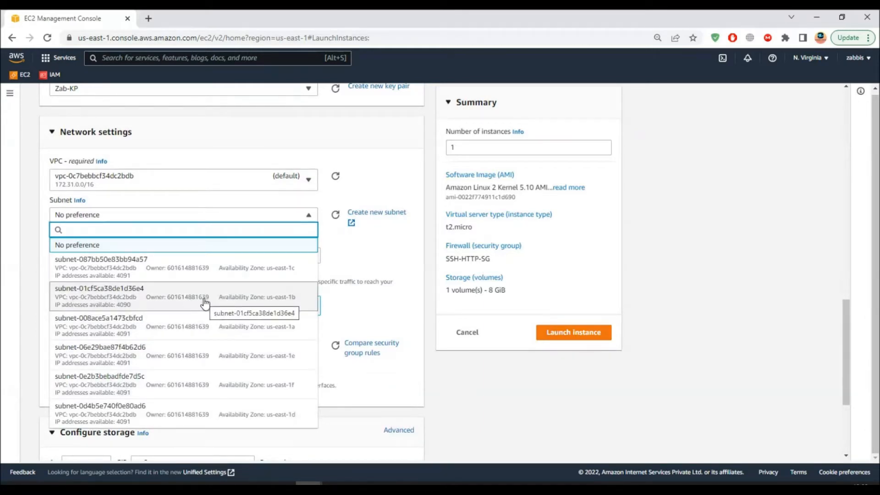
left_click(147, 329)
Enter a user data bash script under Advanced details that updates packages and installs httpd
scroll(196, 296, "down", 4)
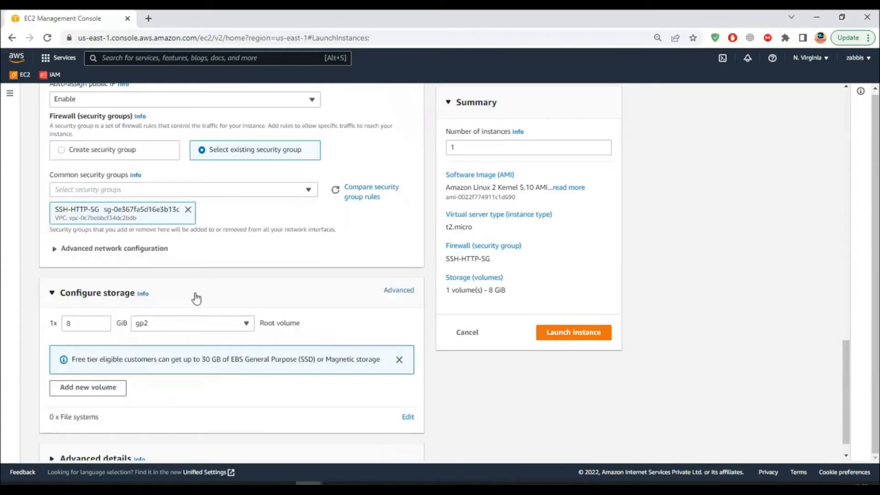
left_click(51, 434)
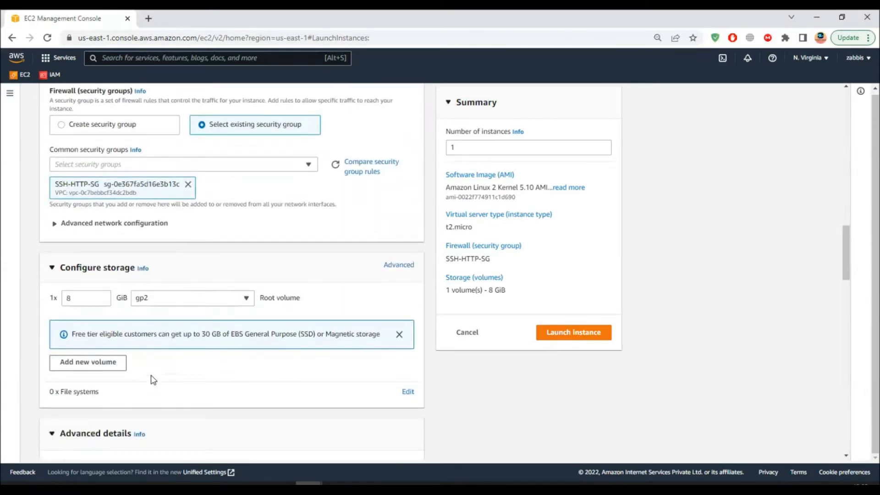
scroll(151, 377, "down", 14)
scroll(160, 383, "down", 10)
left_click(123, 331)
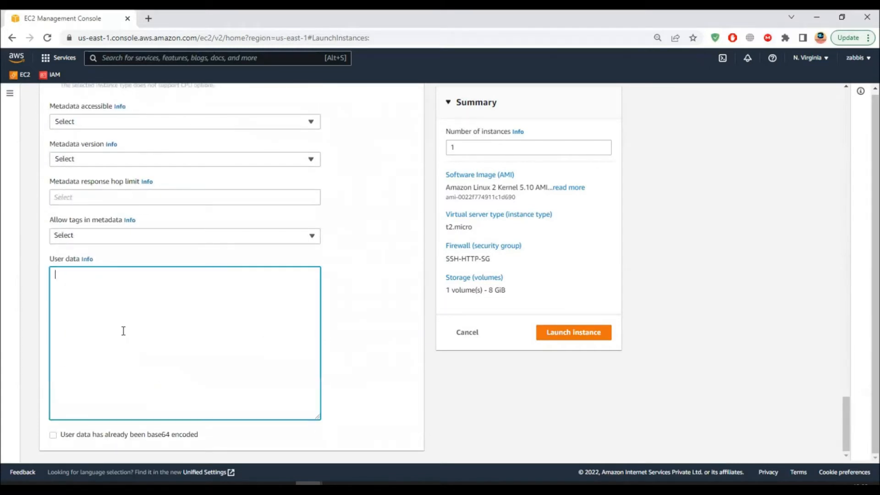
type("#!/bin/bash # Use this for your user data (script from top to bottom) # install httpd (Linux 2 version) yum update -y yum install -y httpd systemctl start httpd systemctl enable httpd echo \"<h1>Welcome to ZBNetworks Web-Server $(hostname -f)</h1>\" > /var/www/html/index.html")
Launch the Web-Server-2 instance and return to the list of all instances
left_click(554, 335)
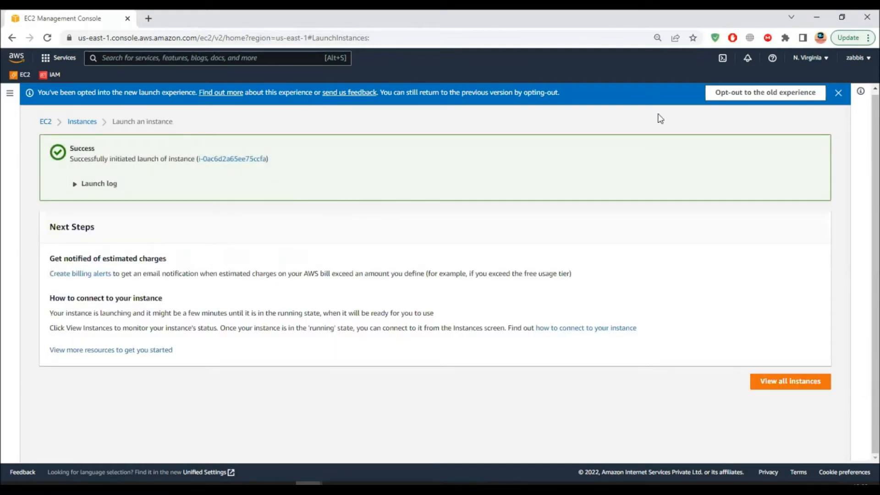
left_click(767, 383)
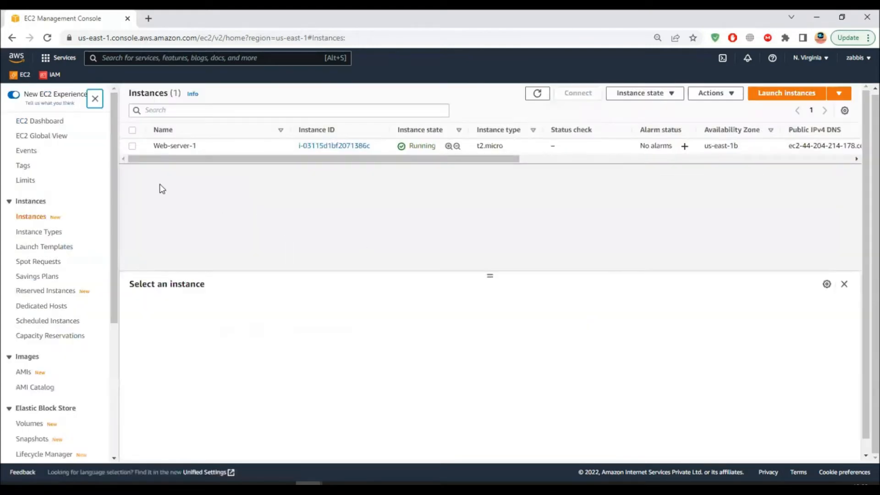
Open the Load Balancers and Target Groups pages in separate new browser tabs
scroll(80, 306, "down", 5)
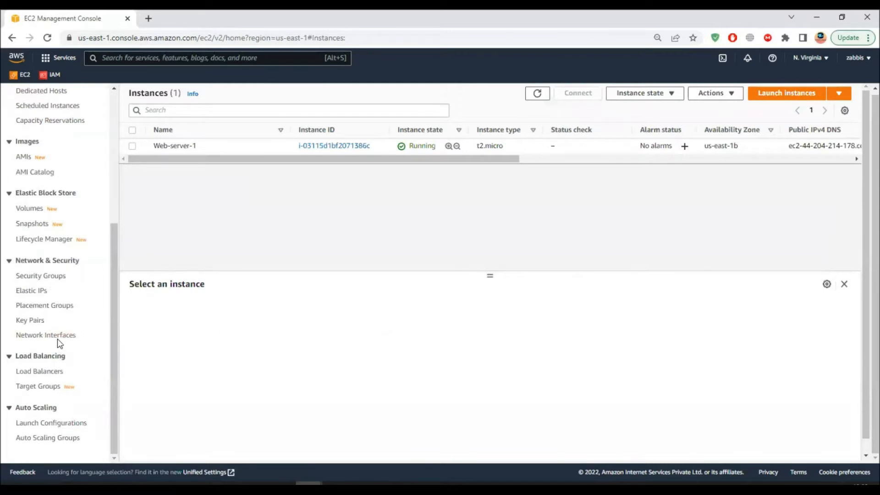
middle_click(48, 372)
middle_click(40, 388)
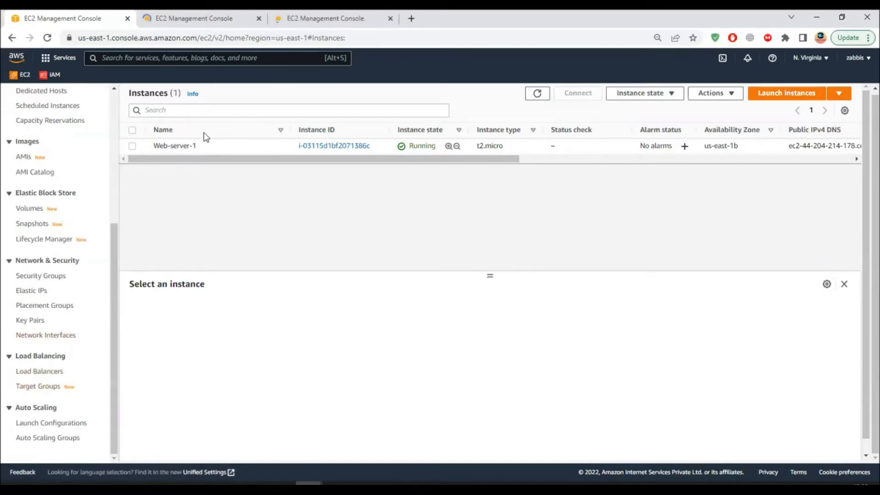
Refresh the instances list, select Web-server-1 and examine its status check
left_click_drag(115, 277, 122, 130)
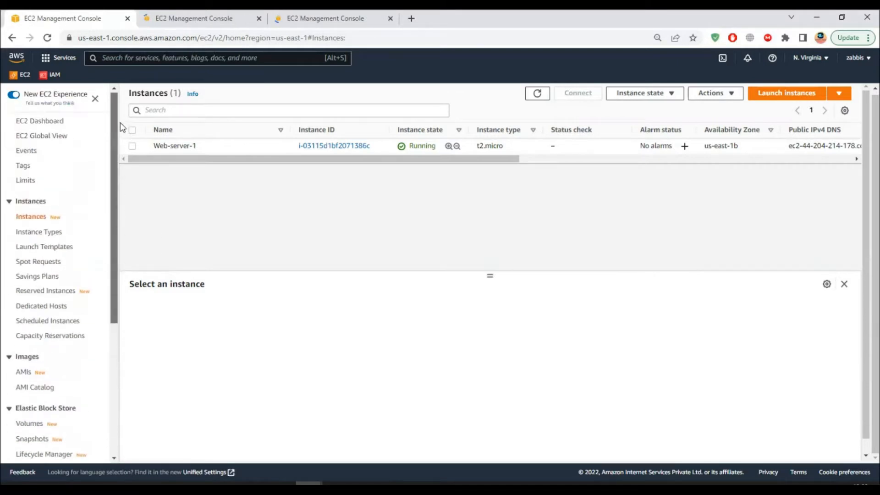
left_click(536, 94)
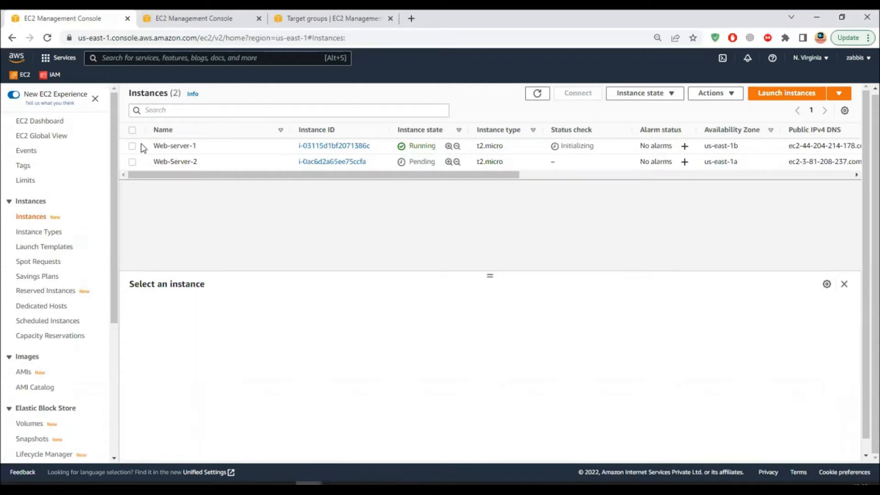
left_click(336, 150)
left_click(422, 147)
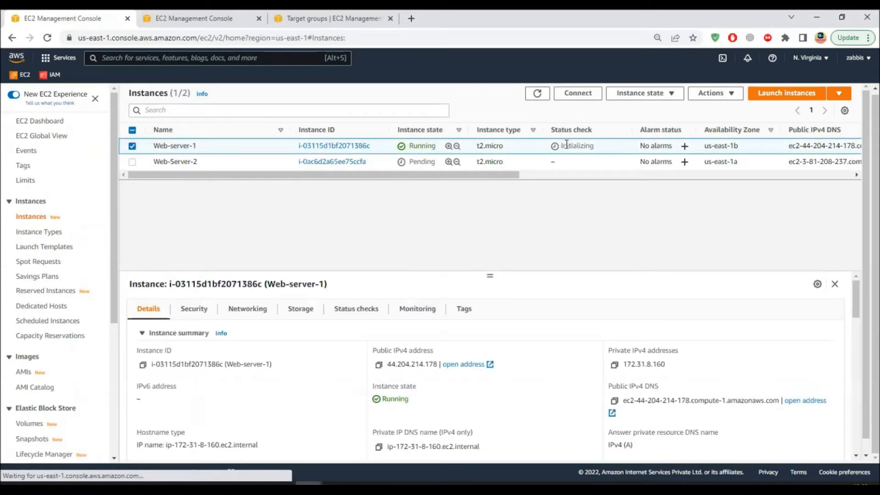
left_click_drag(562, 145, 596, 147)
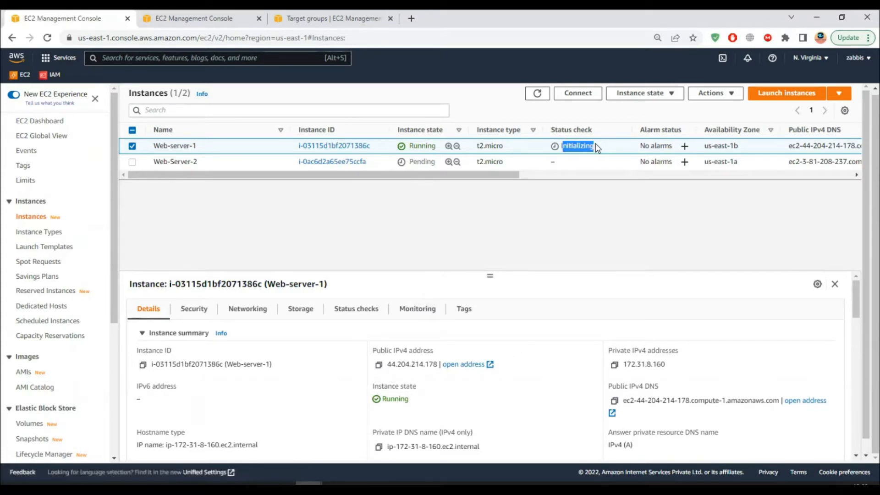
Copy Web-server-1's public IPv4 address and load it in a new browser tab to test its web page
left_click(378, 364)
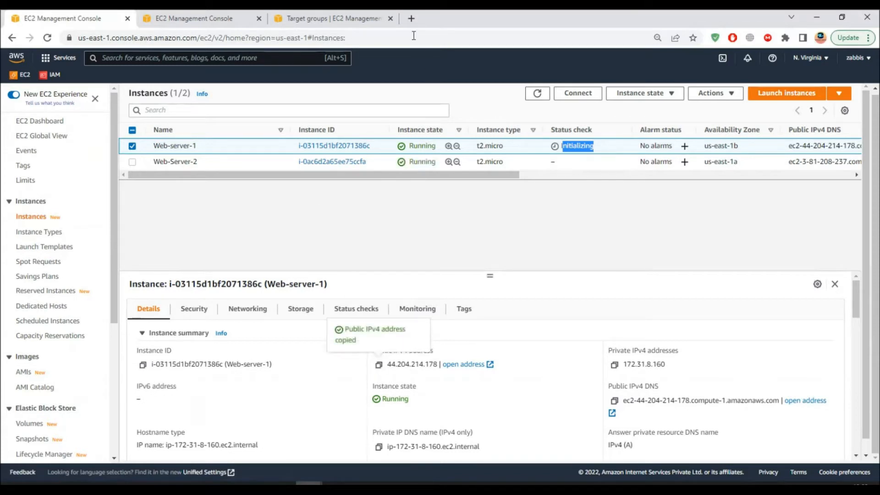
left_click(412, 19)
key("ctrl+v")
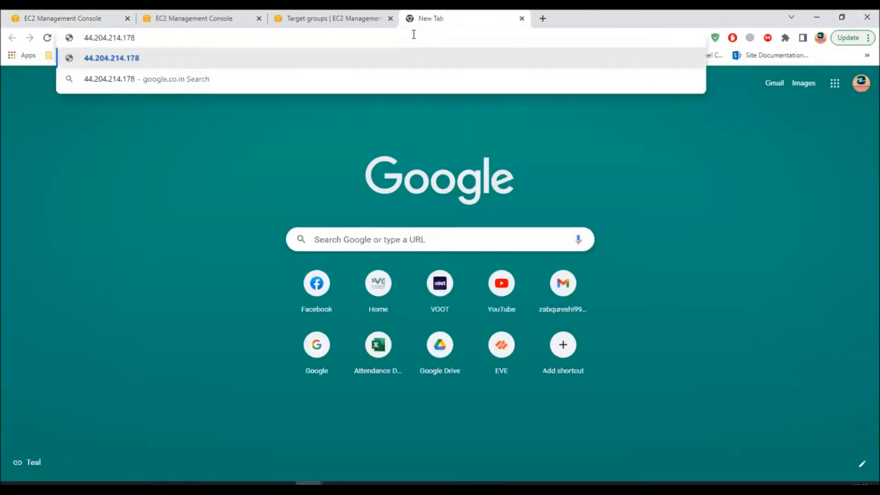
key("Return")
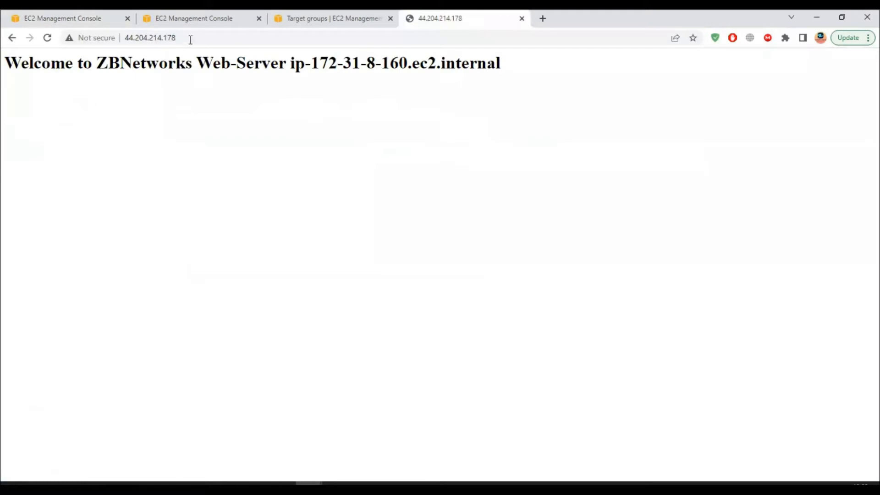
left_click(190, 40)
Select only Web-Server-2 in the instances list, copy its public IPv4 address and load it in a new browser tab
left_click(94, 18)
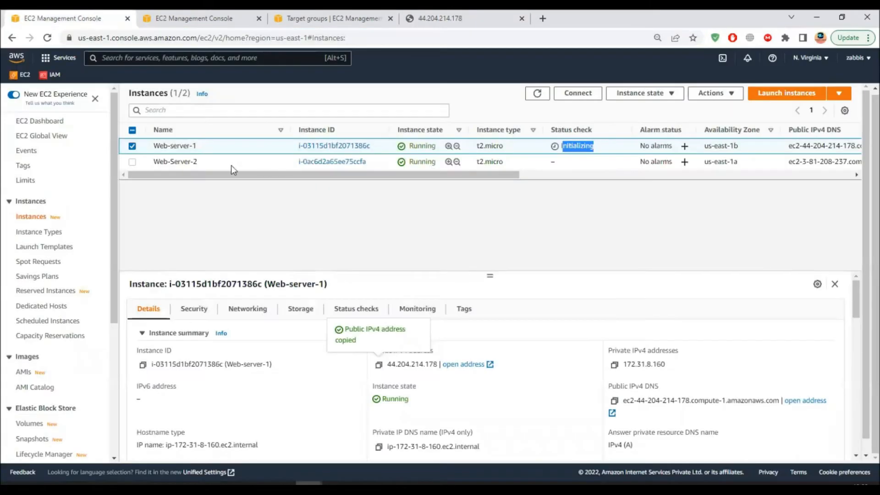
left_click(132, 145)
left_click(133, 161)
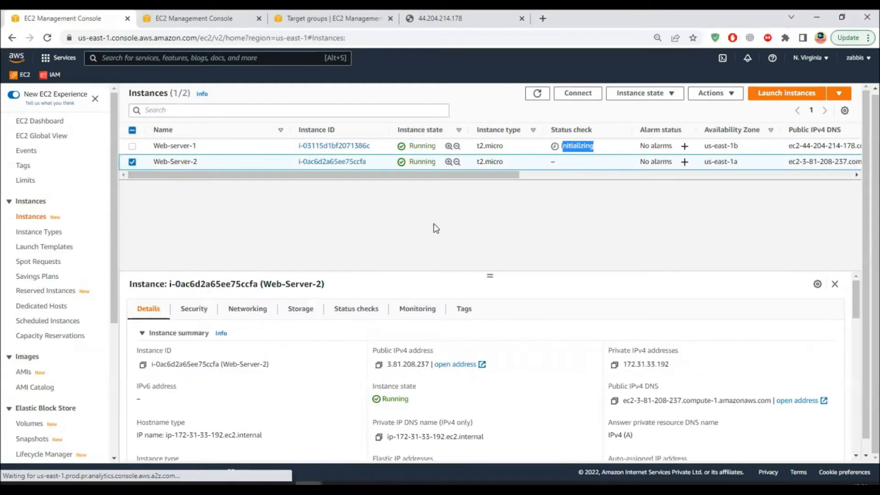
left_click(380, 366)
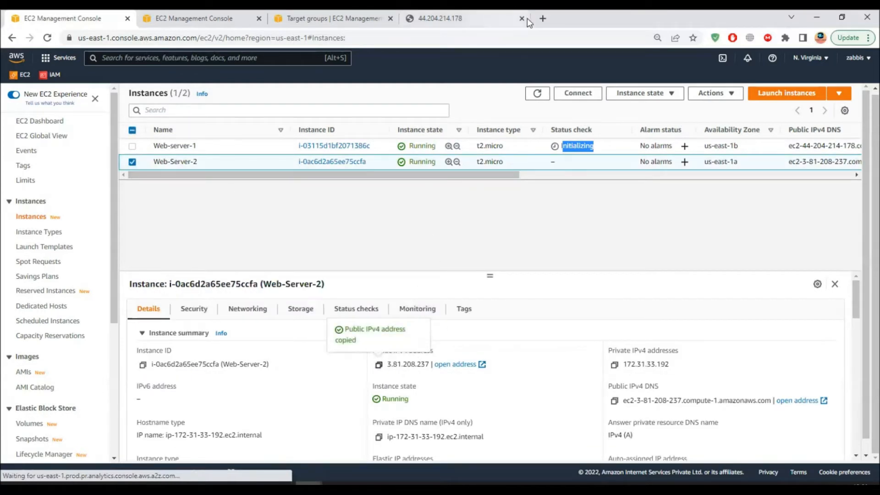
left_click(542, 18)
key("ctrl+v")
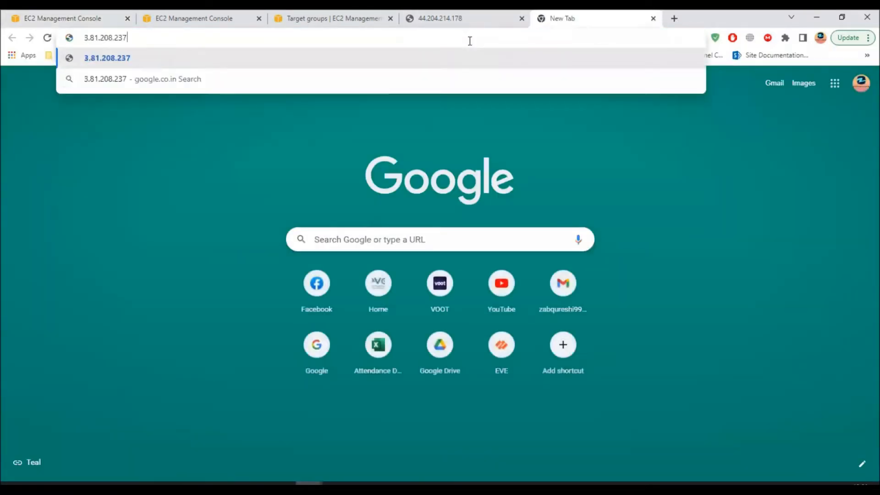
key("Return")
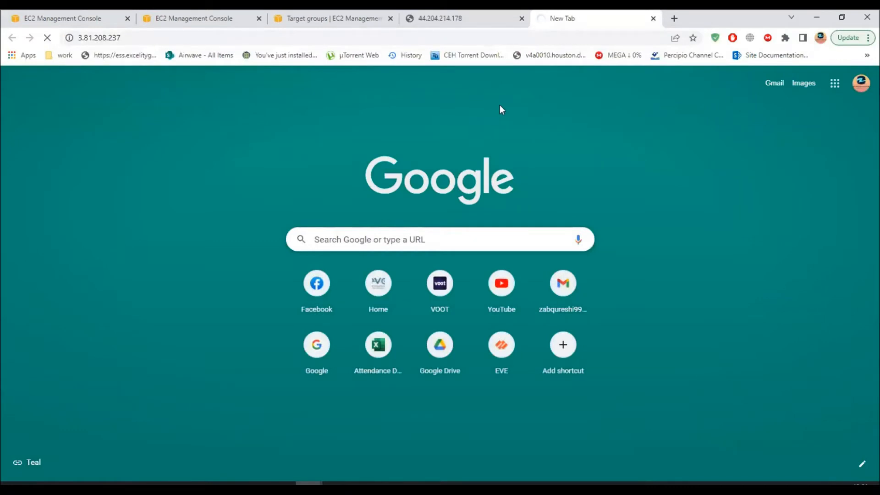
Refresh the instances list and recheck the browser tab loading Web-Server-2's web page
left_click(91, 21)
left_click(537, 97)
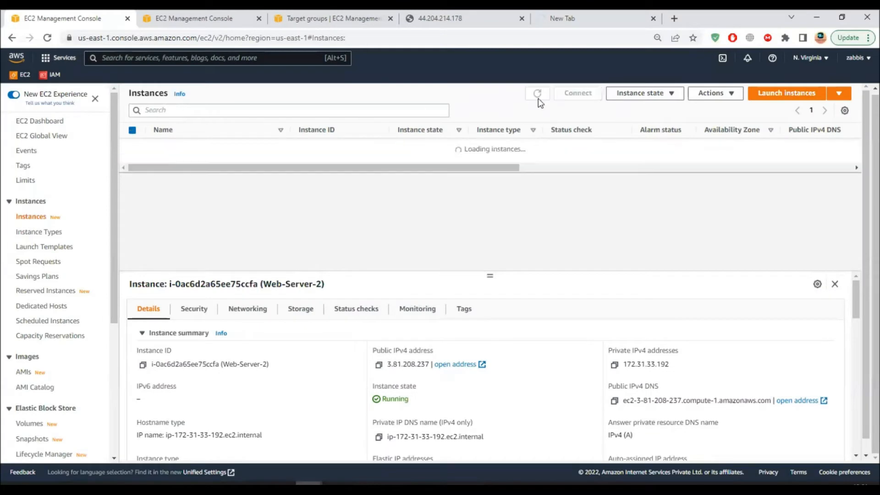
left_click(576, 21)
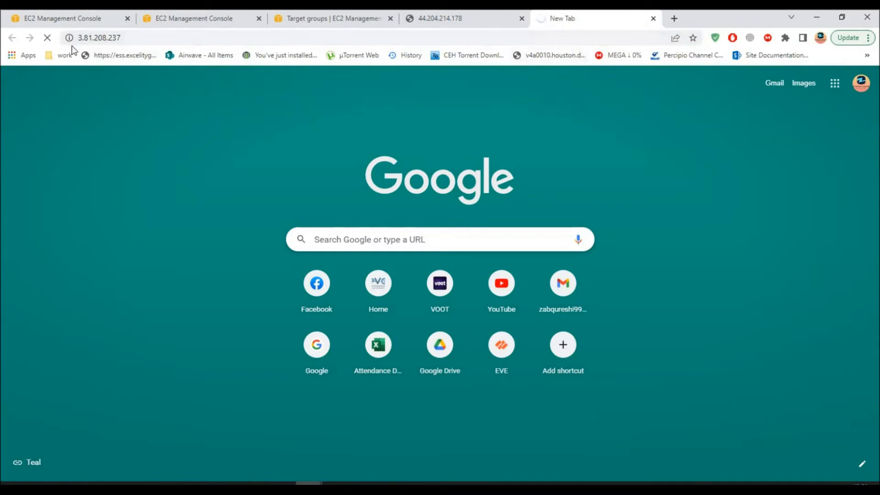
Start creating a new load balancer from the load balancers list
left_click(197, 19)
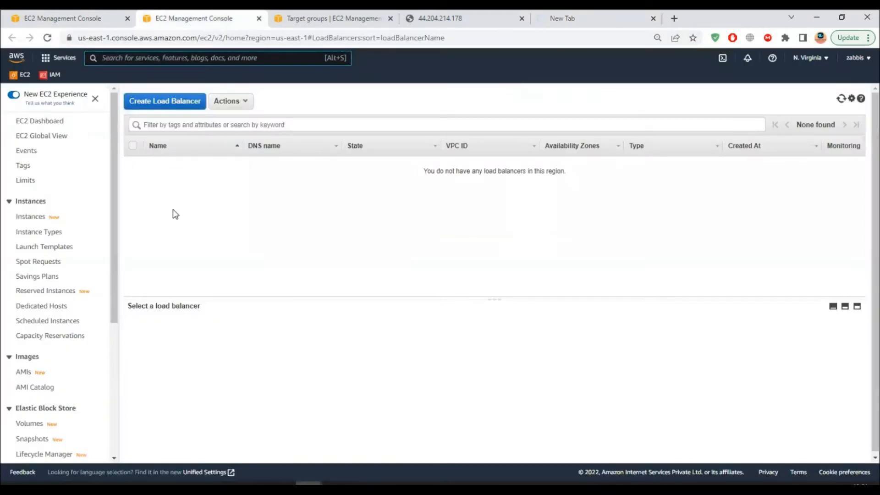
scroll(75, 415, "down", 5)
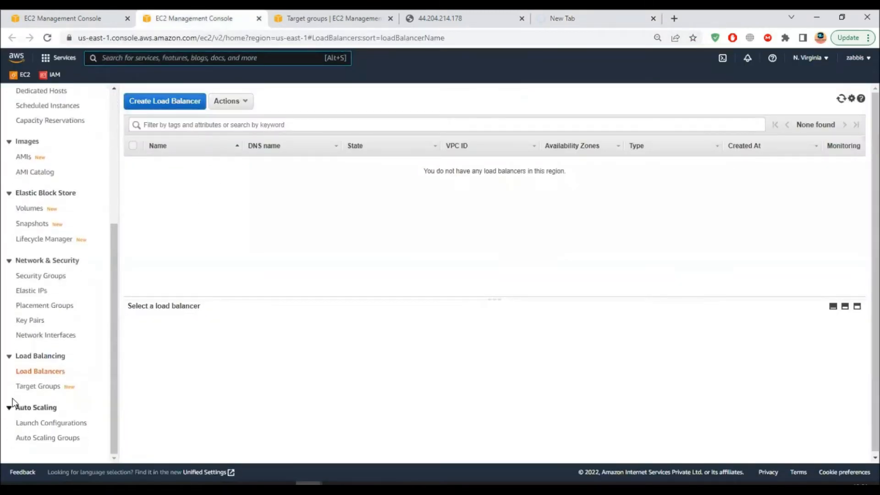
scroll(61, 212, "up", 3)
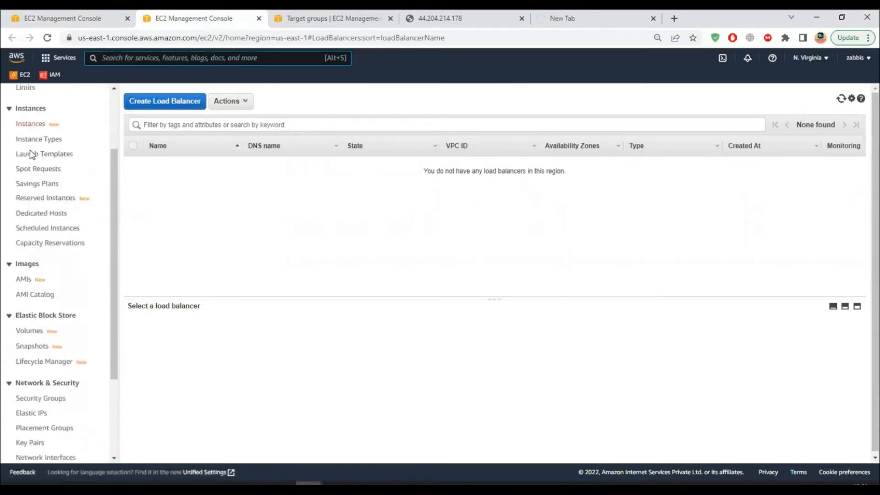
scroll(32, 183, "down", 3)
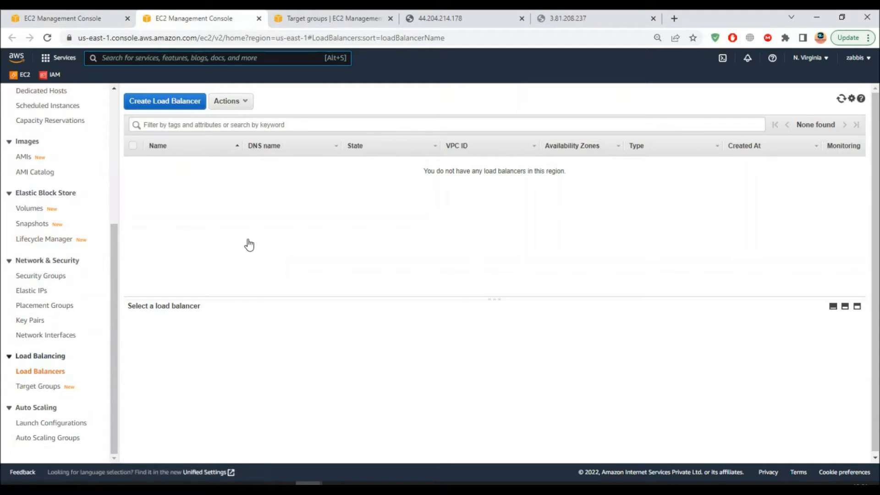
left_click(181, 103)
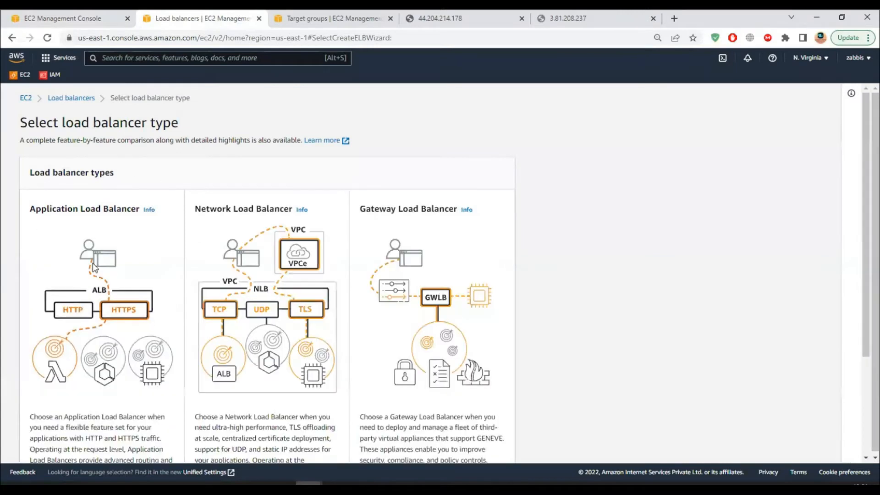
Examine the load balancer types and the explanation of how Application Load Balancers work
scroll(97, 269, "down", 1)
left_click_drag(36, 154, 147, 154)
left_click(149, 155)
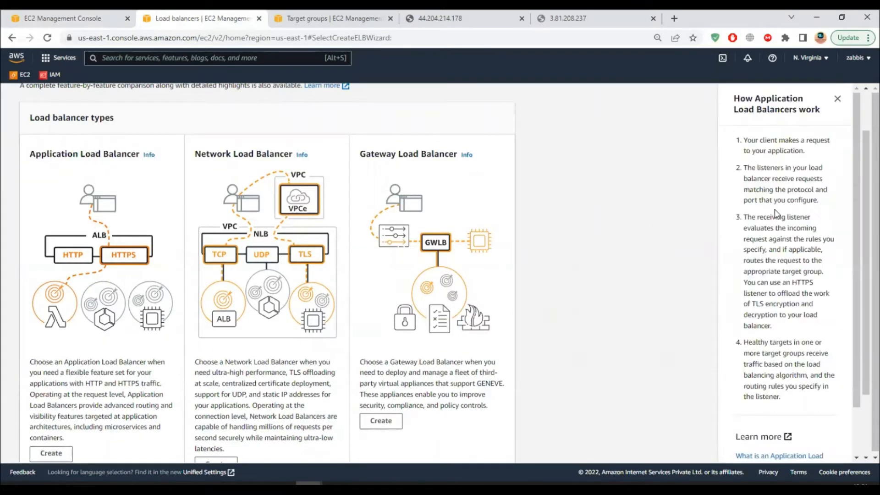
scroll(778, 198, "down", 2)
scroll(779, 236, "up", 2)
scroll(115, 352, "down", 2)
Choose the Application Load Balancer type and name it ALB-DEMO, keeping the Internet-facing scheme
left_click(51, 369)
left_click(111, 287)
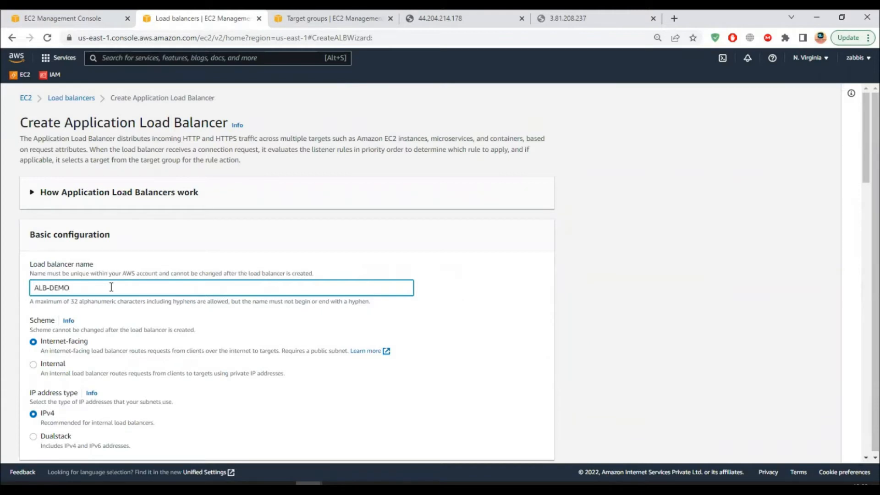
left_click_drag(90, 343, 38, 342)
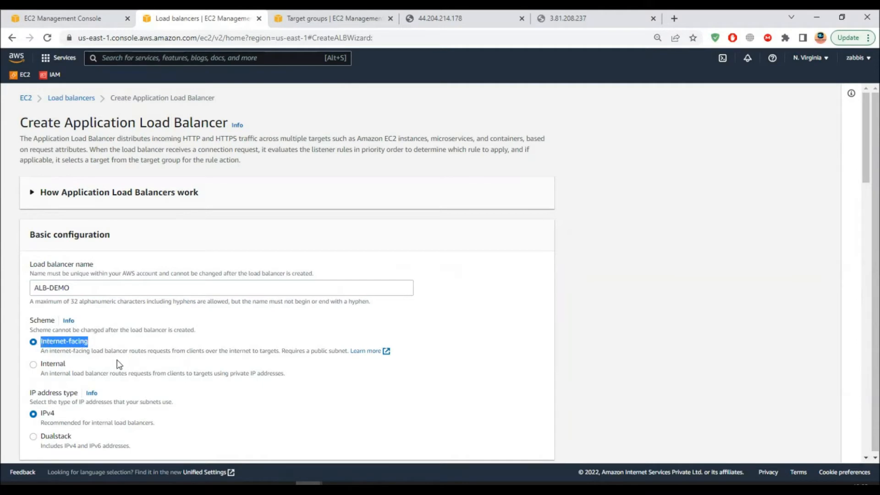
Keep IPv4 addressing and choose the VPC vpc-0c7bebbcf34dc2bdb in the network mapping
scroll(91, 349, "down", 1)
scroll(71, 324, "down", 3)
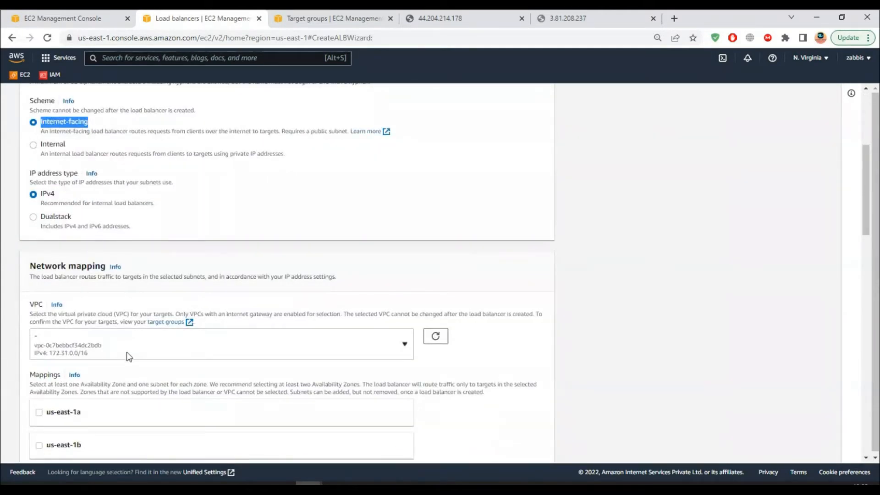
left_click(227, 350)
left_click(130, 394)
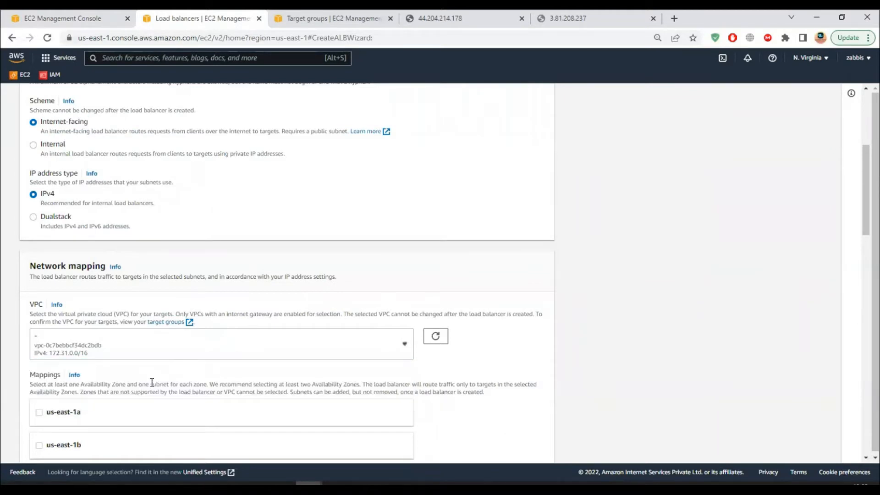
Compare the zones offered in the mappings with both web servers' availability zones in the instances list
scroll(449, 299, "down", 2)
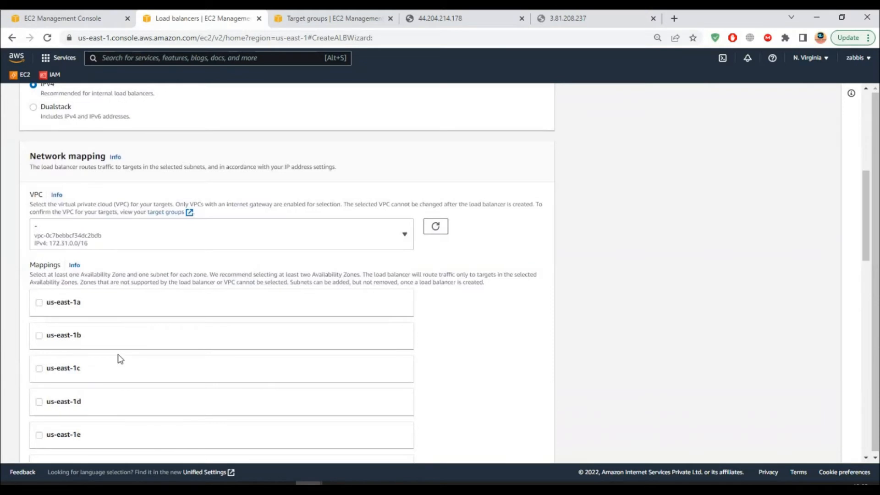
scroll(133, 342, "down", 4)
scroll(132, 348, "up", 2)
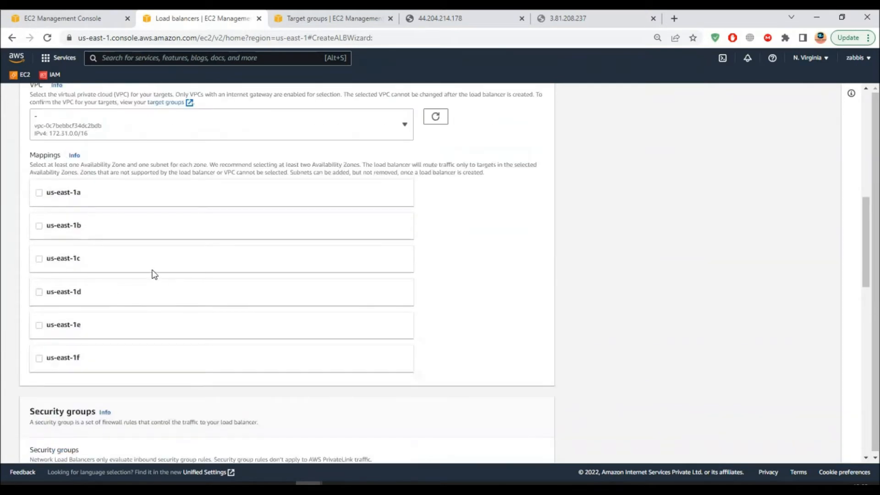
scroll(147, 288, "up", 1)
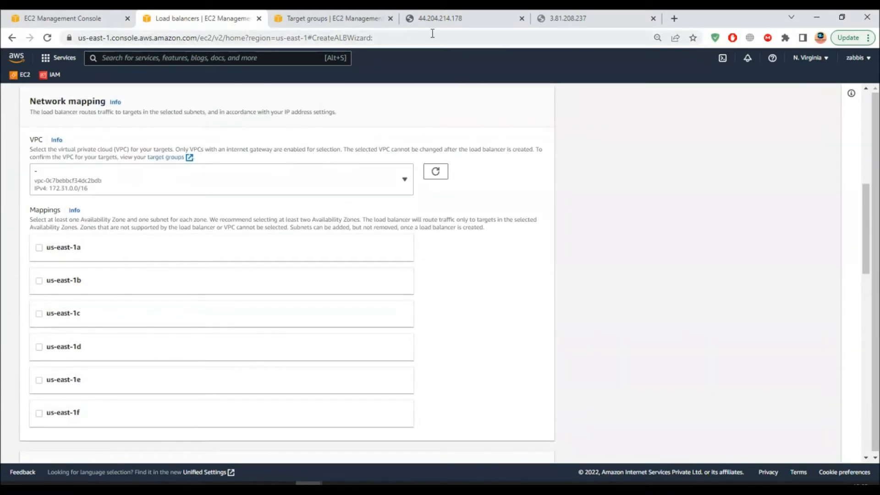
left_click(65, 18)
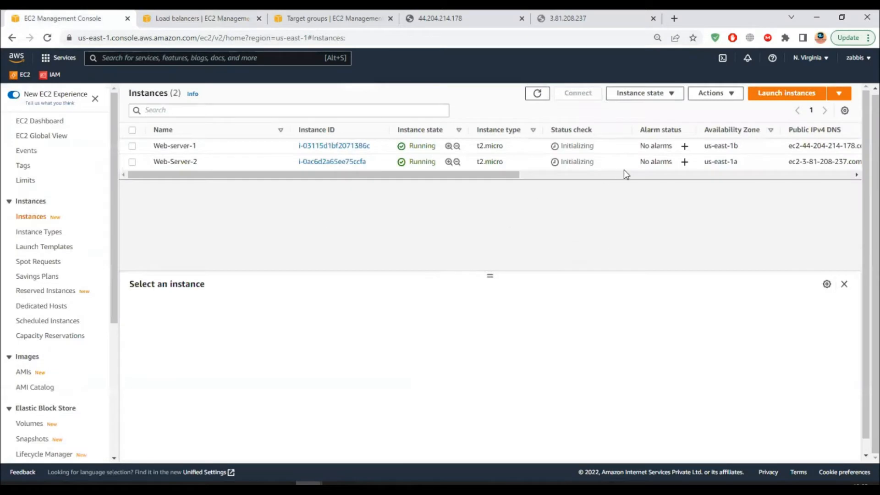
left_click_drag(725, 147, 734, 160)
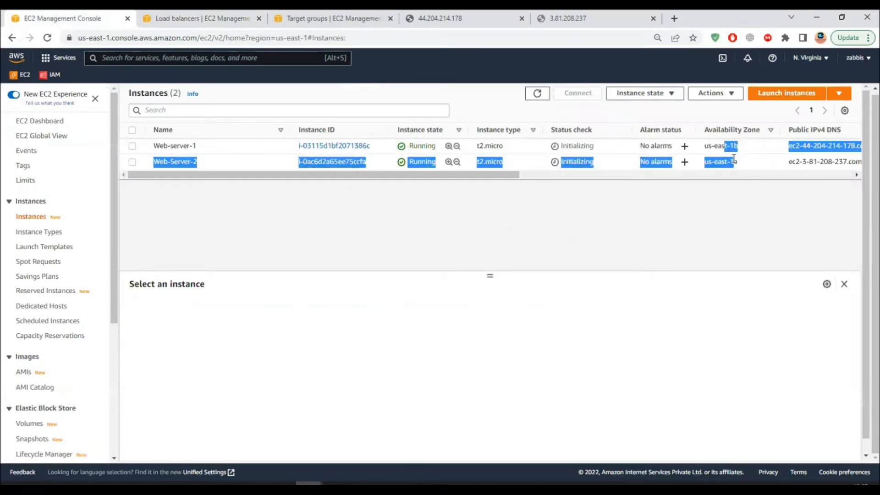
left_click(730, 162)
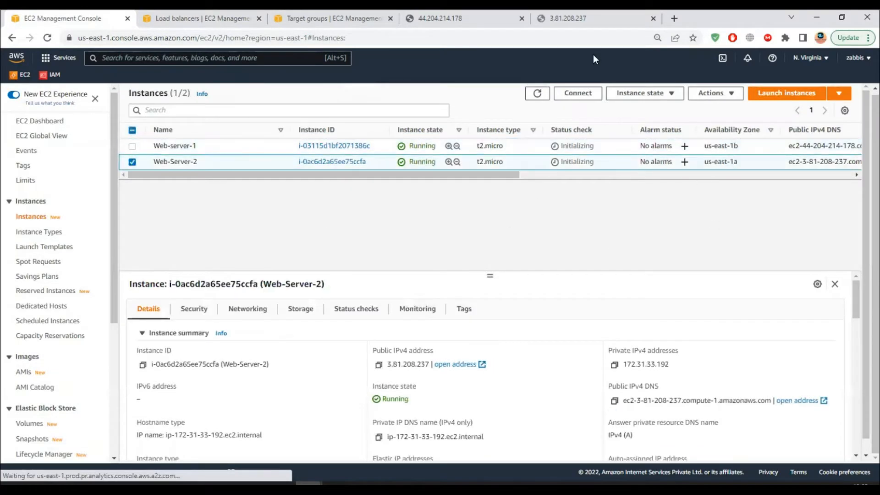
Enable the us-east-1a and us-east-1b mappings for the load balancer, choosing subnet-008ace5a1473cbfcd for us-east-1a
left_click(183, 19)
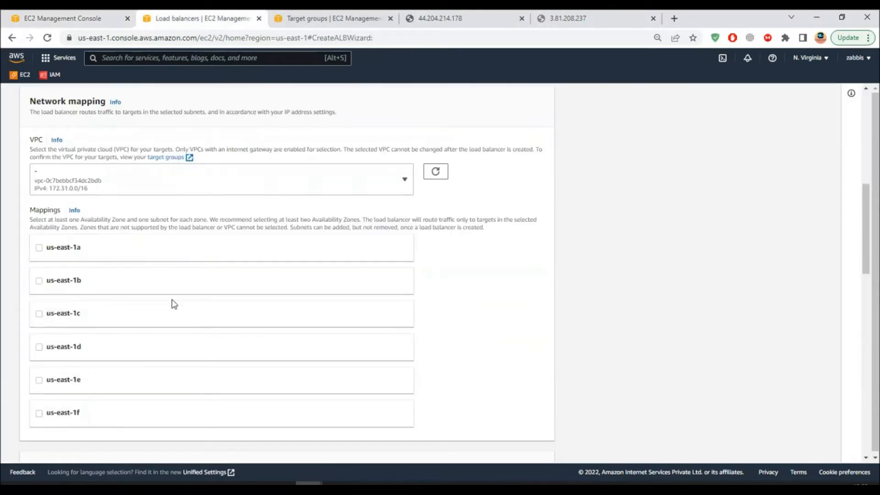
left_click(39, 248)
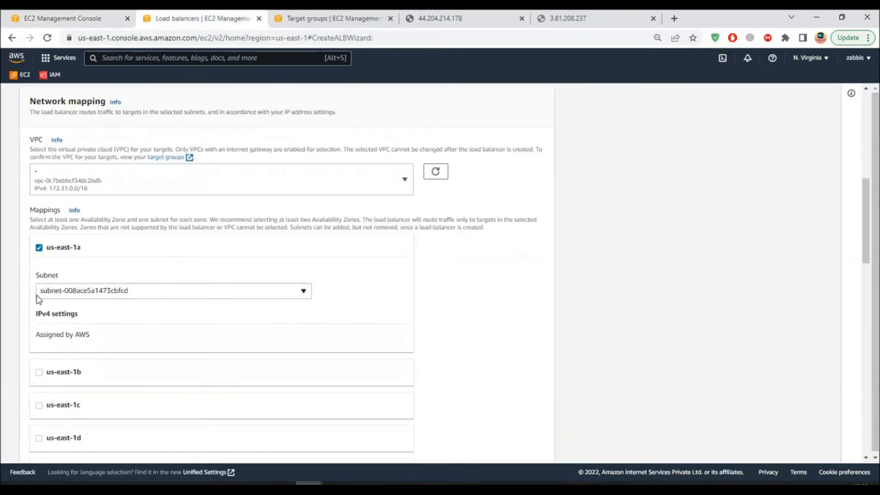
left_click(38, 372)
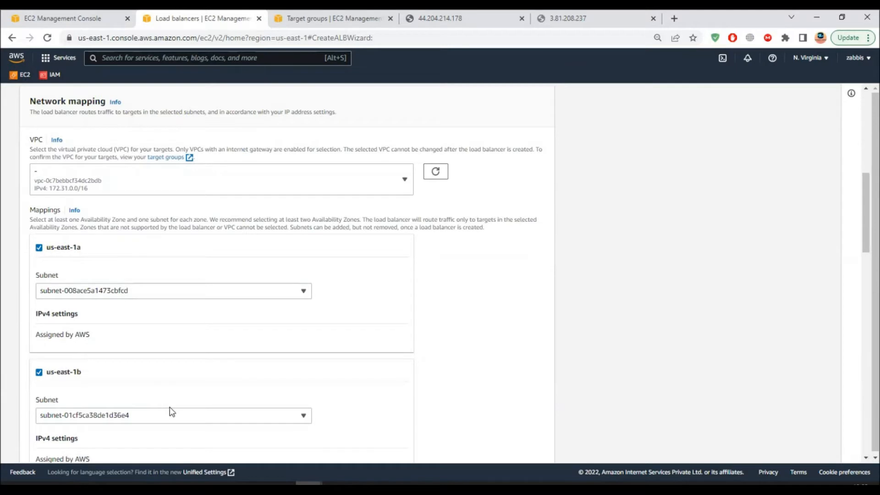
scroll(156, 349, "down", 1)
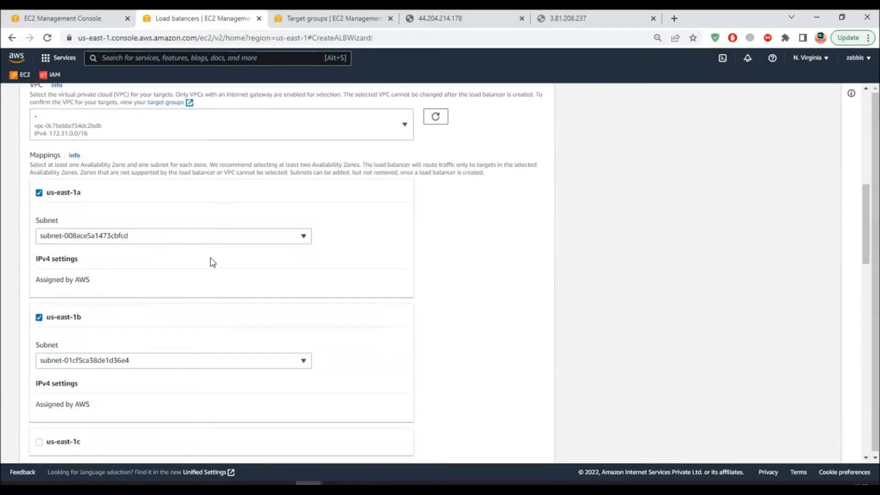
left_click(166, 242)
left_click(159, 256)
left_click(148, 238)
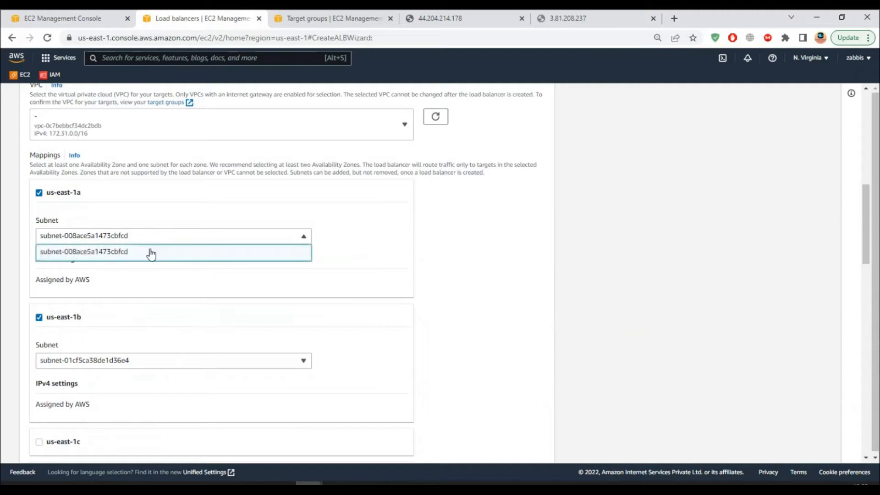
left_click(151, 254)
Recheck the selected zone mappings against the availability zones in the instances list
scroll(205, 334, "down", 3)
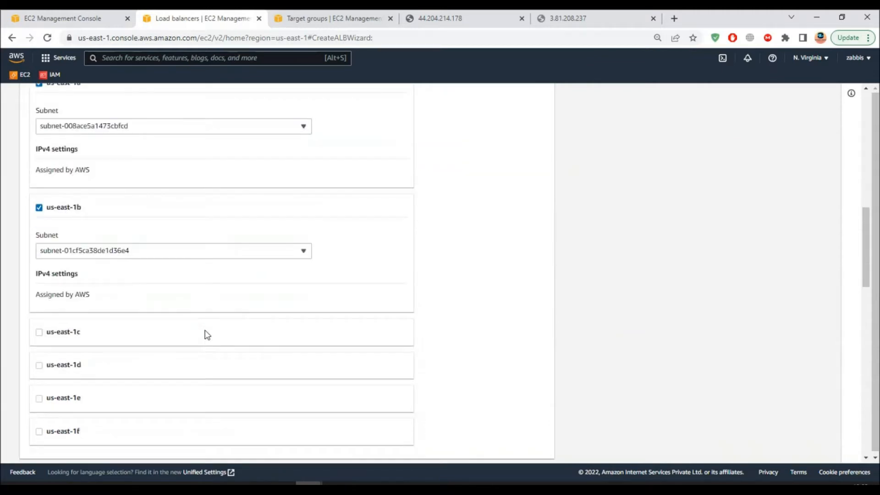
scroll(207, 335, "up", 2)
left_click(92, 21)
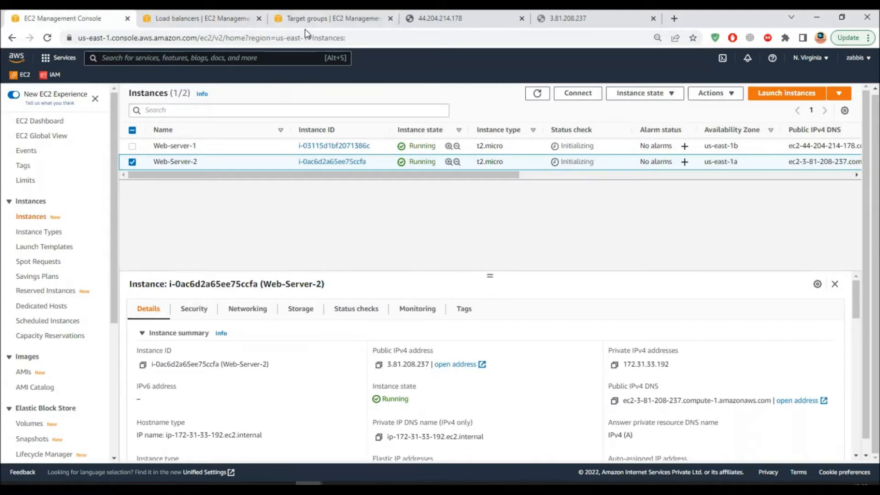
left_click(220, 20)
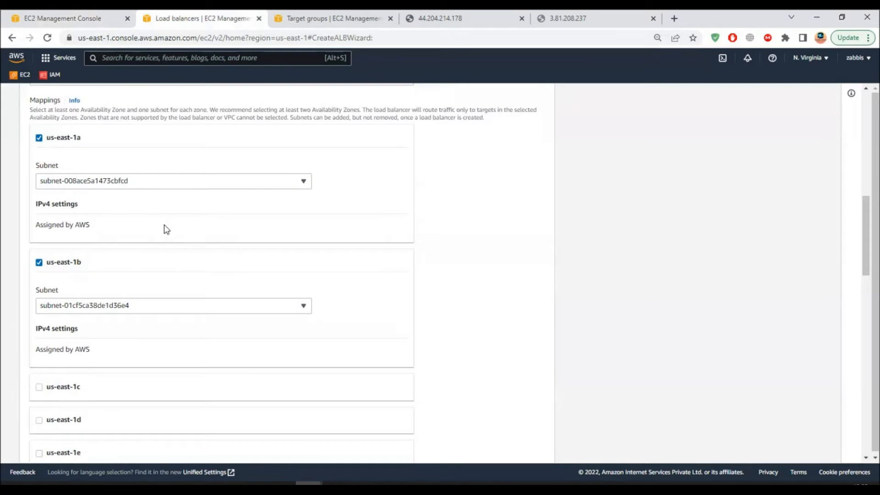
scroll(161, 302, "down", 1)
scroll(118, 180, "up", 1)
Assign the ALB-SG security group to the load balancer and remove the default one
scroll(115, 167, "down", 6)
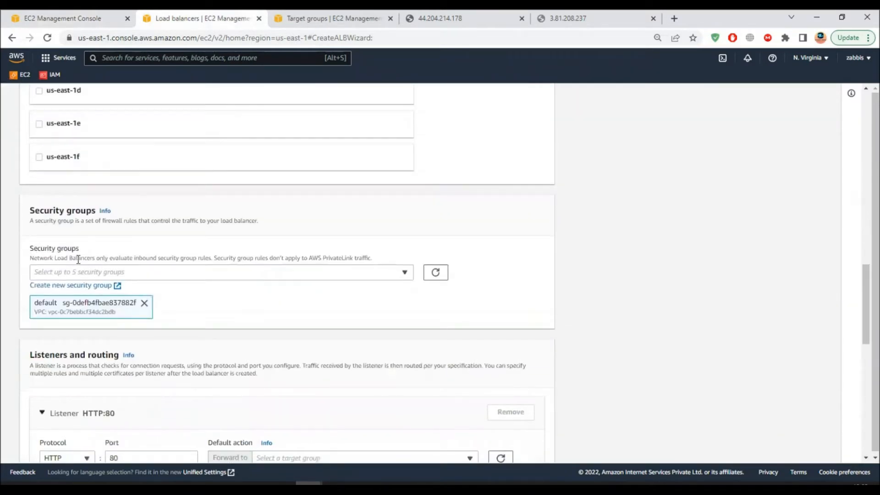
left_click(184, 272)
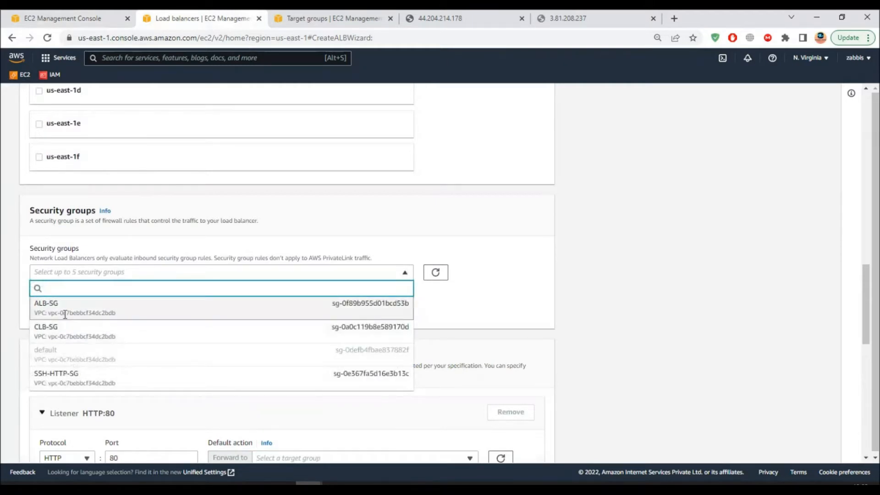
left_click(64, 315)
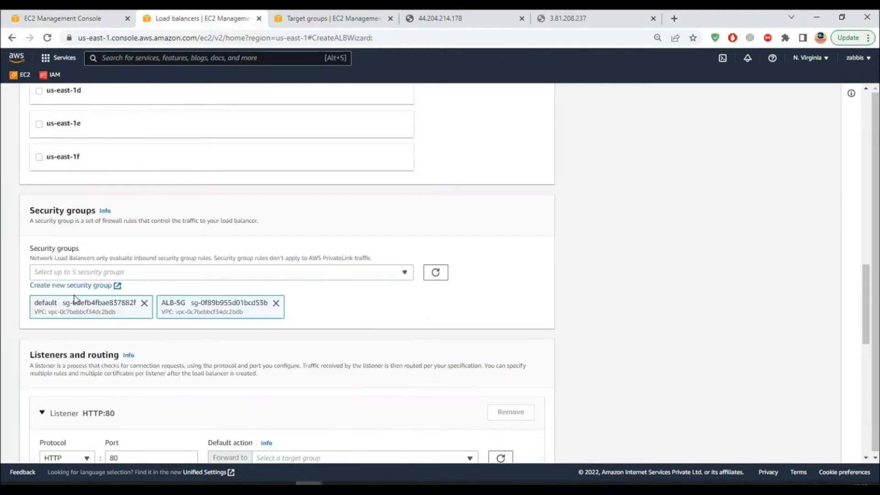
left_click(143, 303)
Add a second listener below the HTTP:80 listener and remove it again
scroll(101, 343, "down", 3)
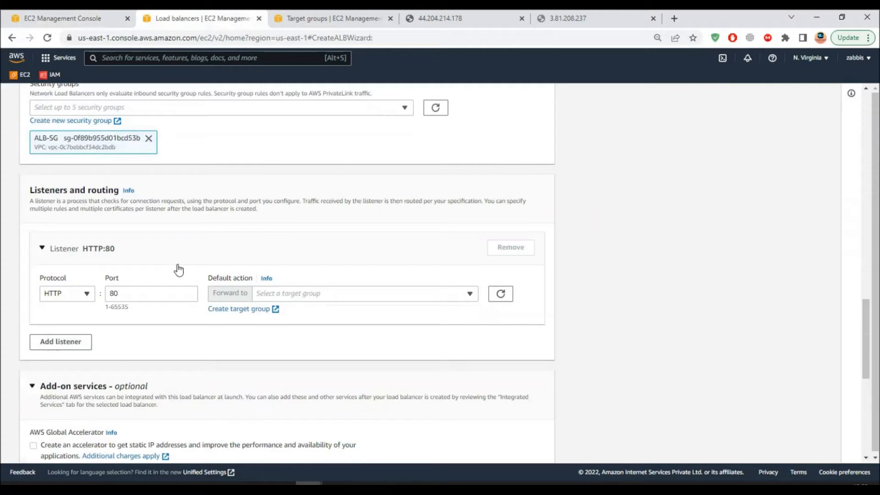
left_click_drag(129, 293, 111, 294)
left_click(69, 342)
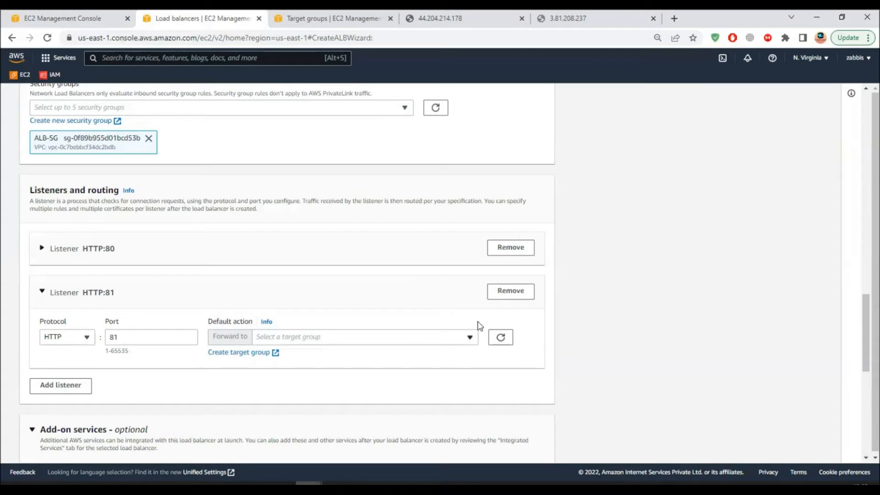
left_click(510, 291)
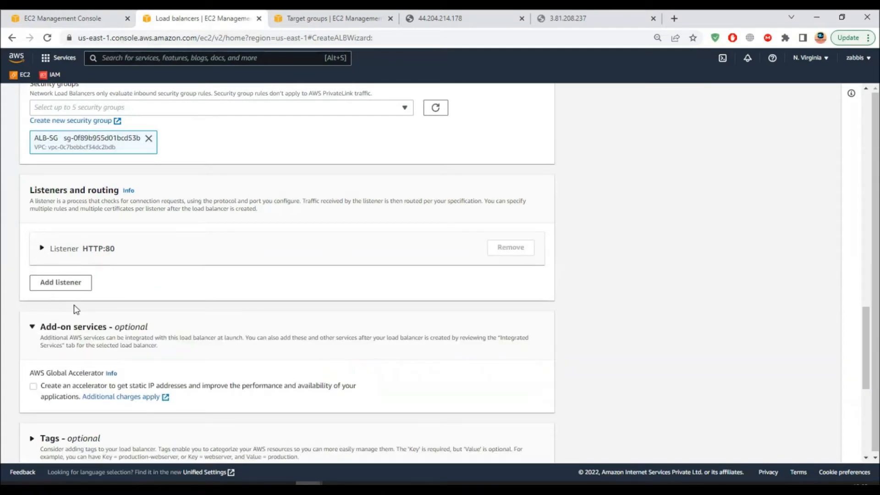
Review the summary and try to create the load balancer, and open the HTTP:80 listener's target group choices
scroll(76, 309, "down", 1)
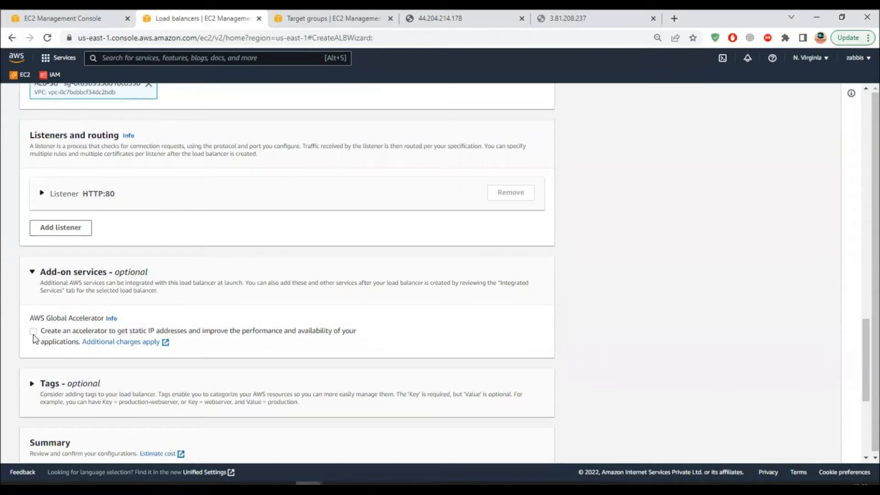
scroll(68, 367, "down", 4)
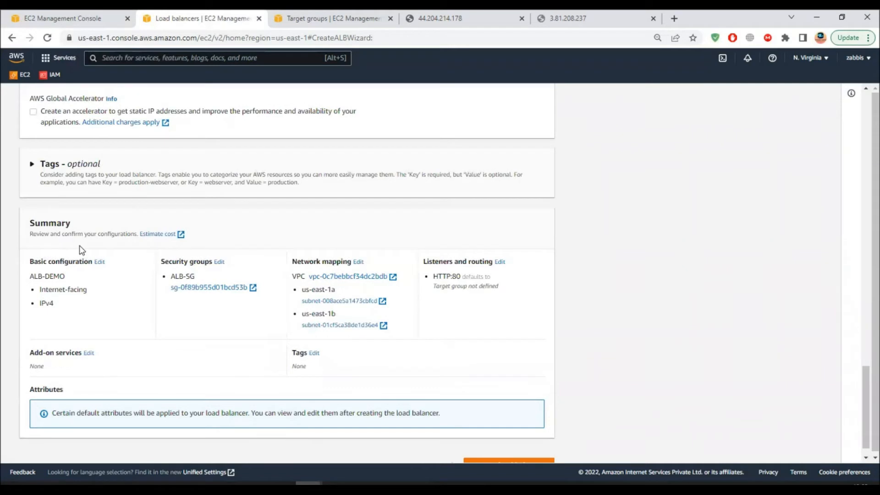
scroll(120, 295, "down", 1)
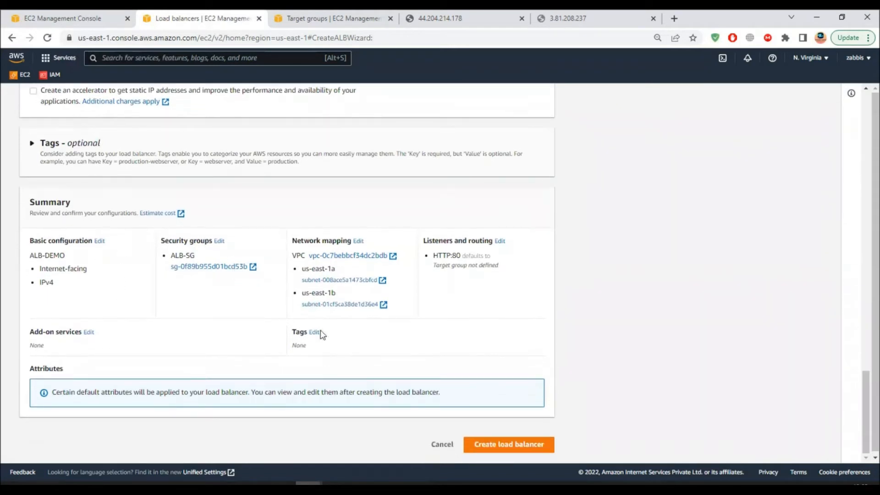
left_click(483, 446)
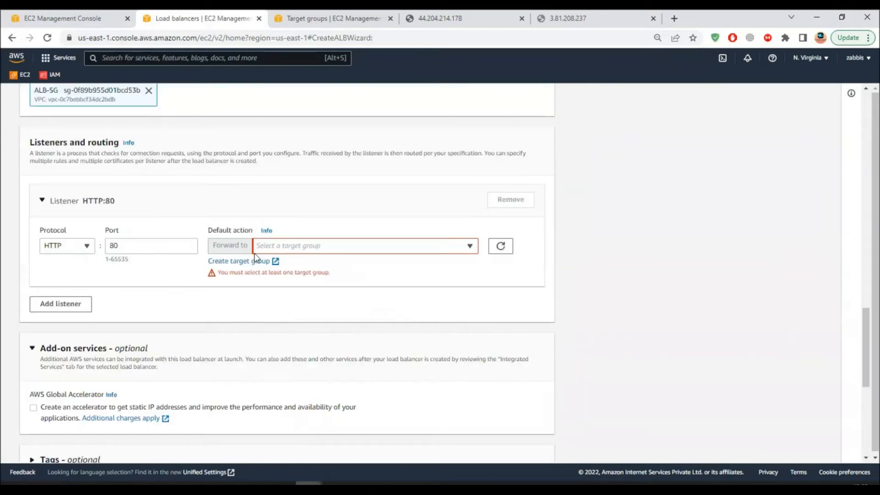
left_click(280, 247)
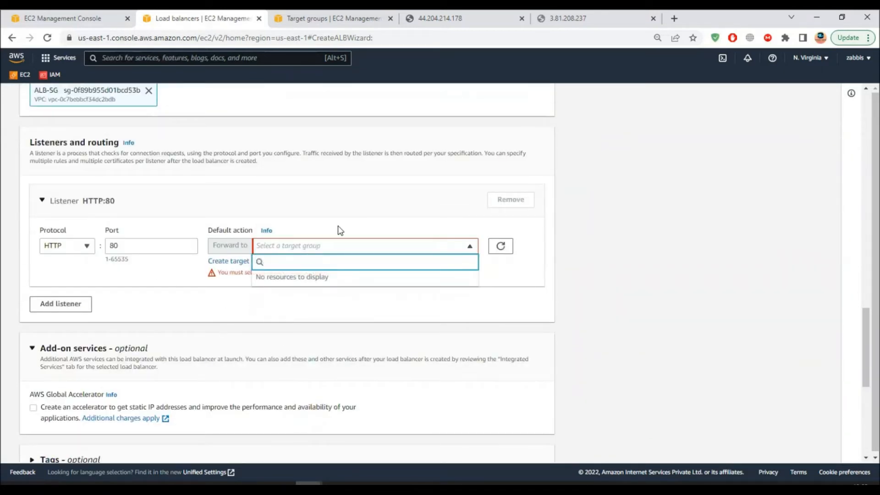
Recheck the target groups available for the HTTP:80 listener's default action
left_click(338, 228)
left_click(304, 248)
left_click(315, 226)
left_click(307, 248)
left_click(316, 235)
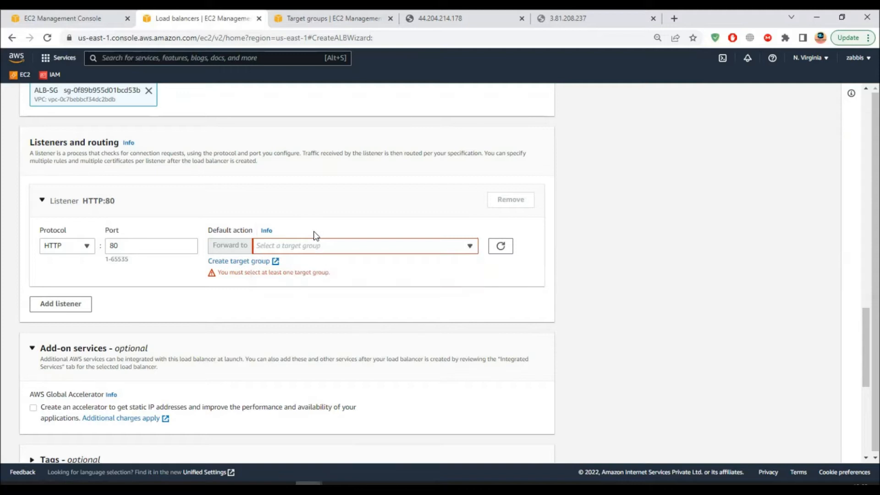
scroll(314, 231, "down", 1)
scroll(289, 262, "up", 2)
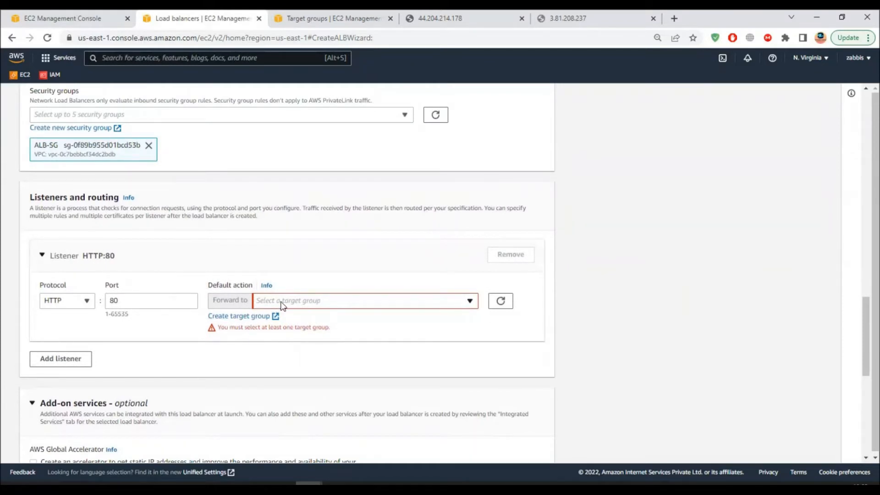
Check the target groups list and start creating a target group from the load balancer's HTTP:80 listener
left_click(315, 19)
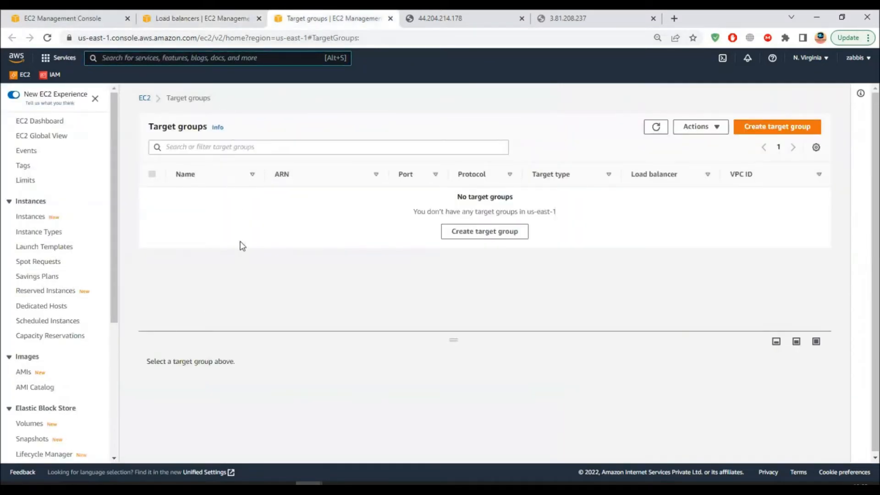
left_click(183, 20)
left_click(239, 318)
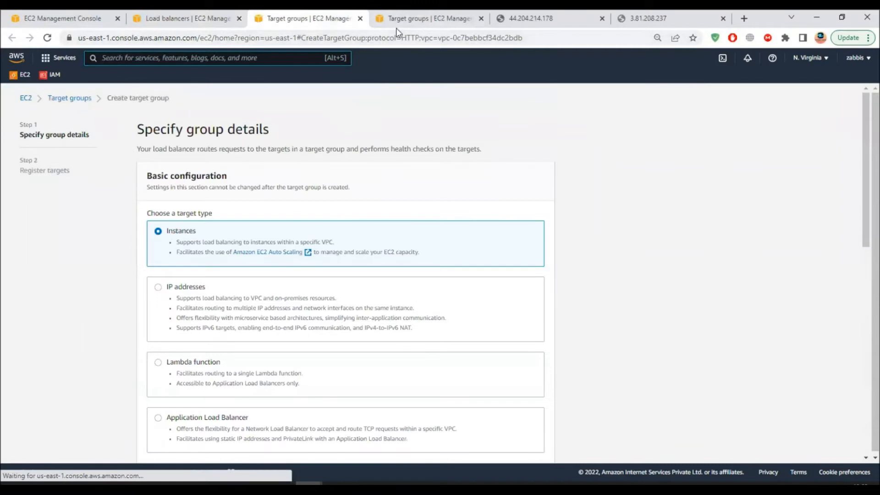
Open the target group creation form from the target groups list, compare it with the listener's form, and close the duplicate page
left_click(396, 23)
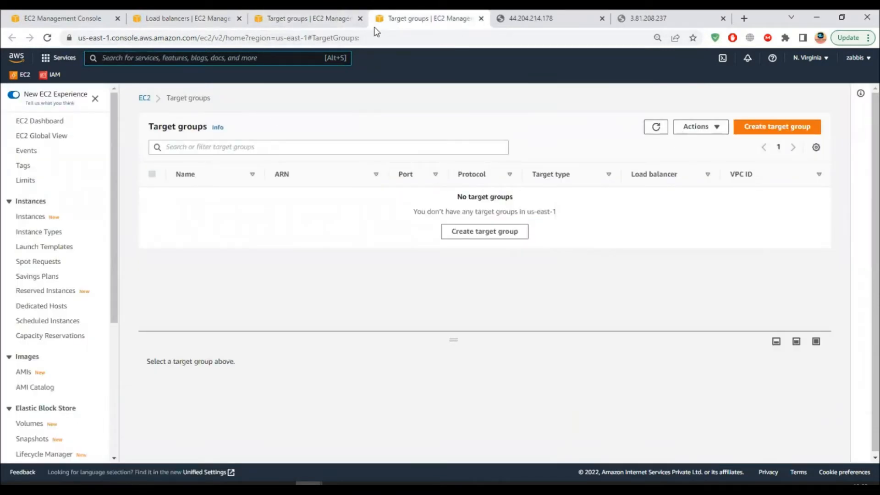
left_click(293, 22)
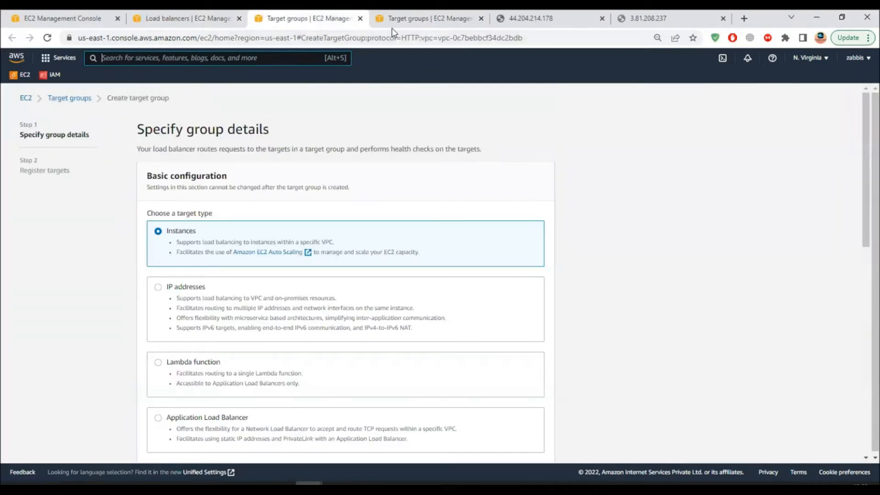
left_click(417, 23)
left_click(769, 133)
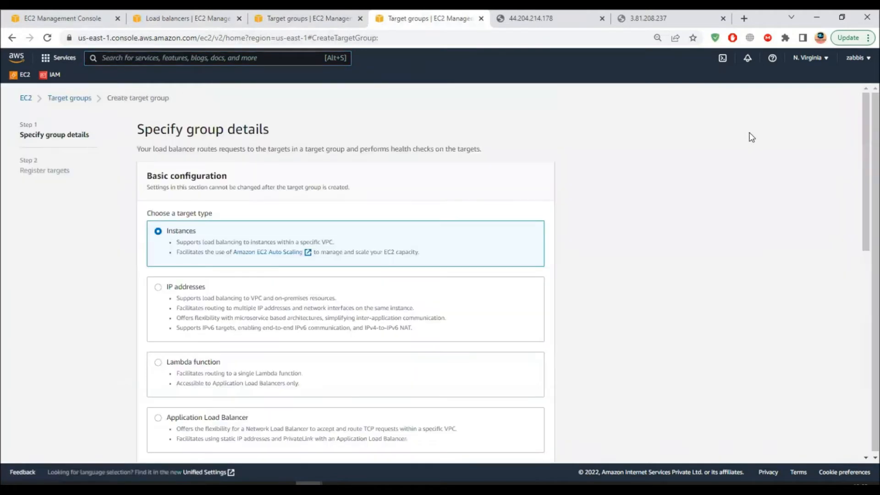
left_click(311, 18)
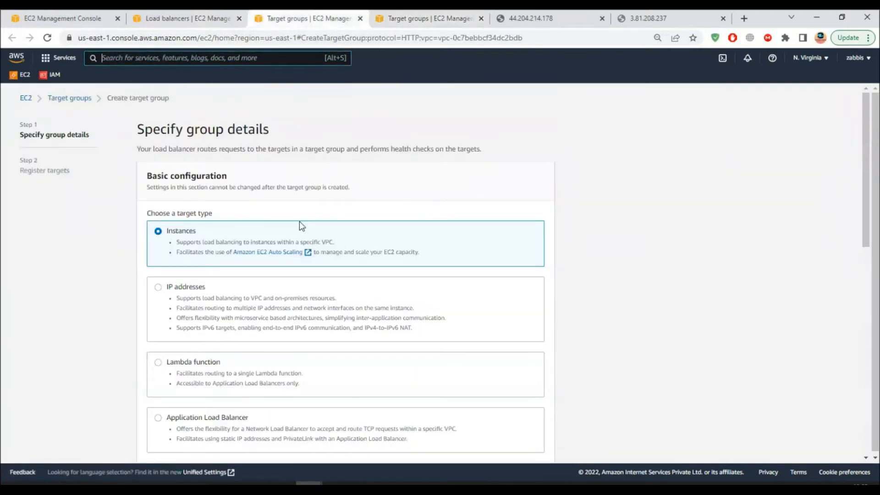
left_click(423, 26)
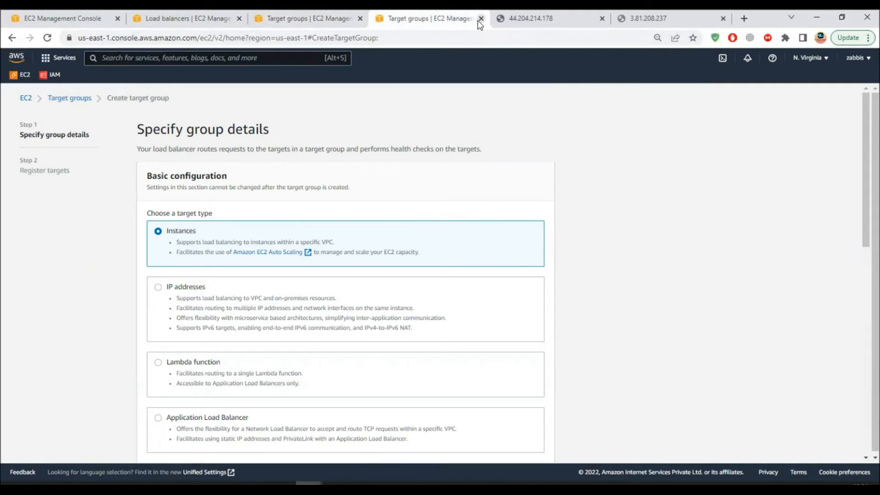
key("ctrl+w")
left_click(316, 18)
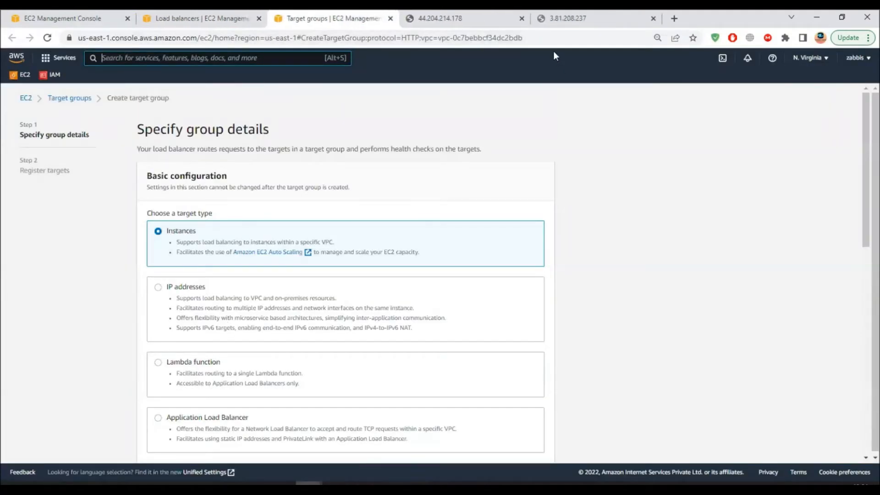
Reload the web page at 3.81.208.237 and compare it with the 44.204.214.178 page and the instances list
left_click(559, 19)
left_click(50, 39)
left_click(51, 41)
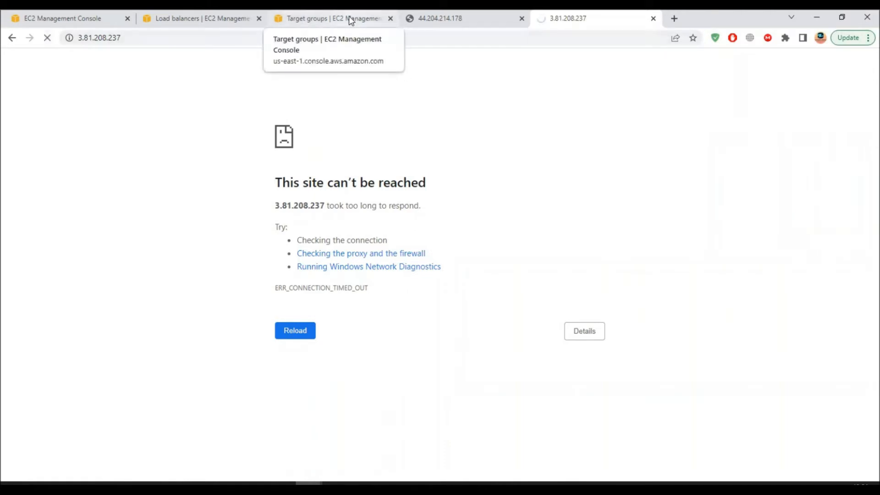
left_click(437, 19)
left_click(571, 15)
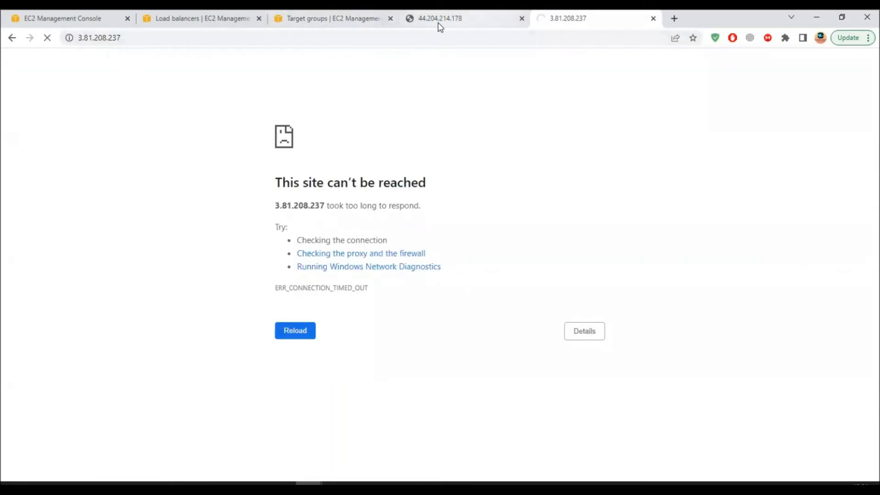
left_click(436, 25)
left_click(345, 23)
left_click(550, 23)
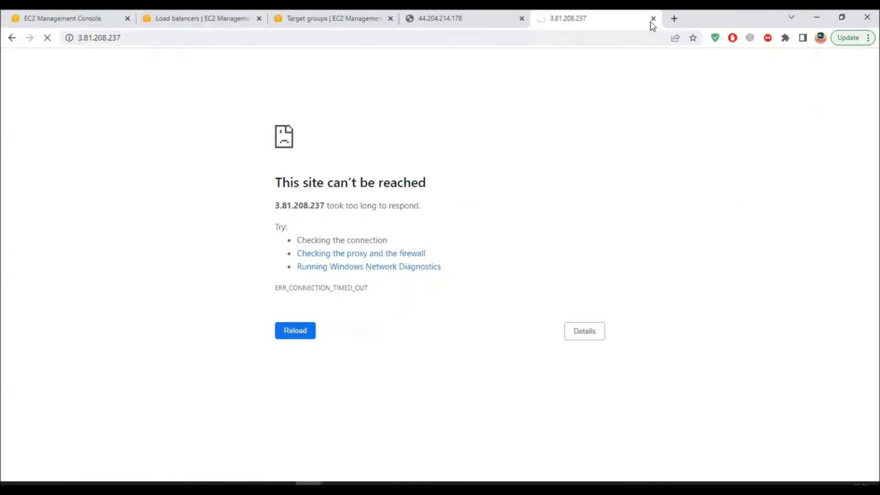
left_click(673, 19)
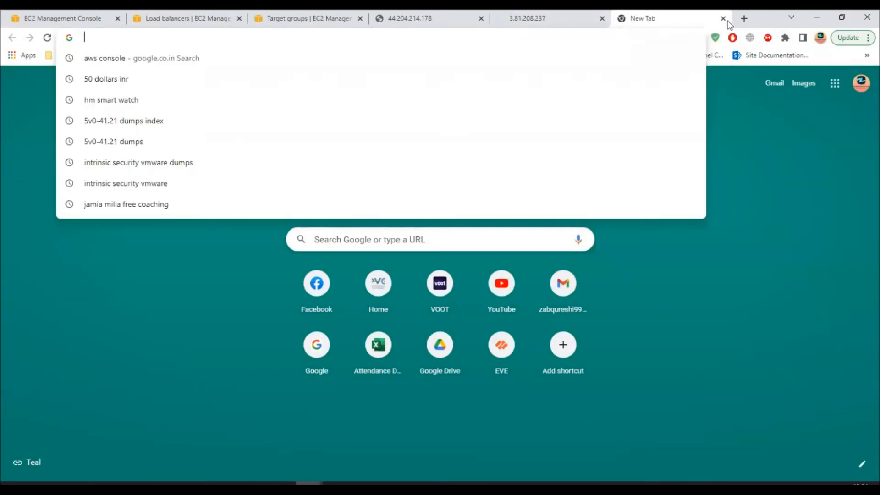
left_click(723, 19)
left_click(91, 21)
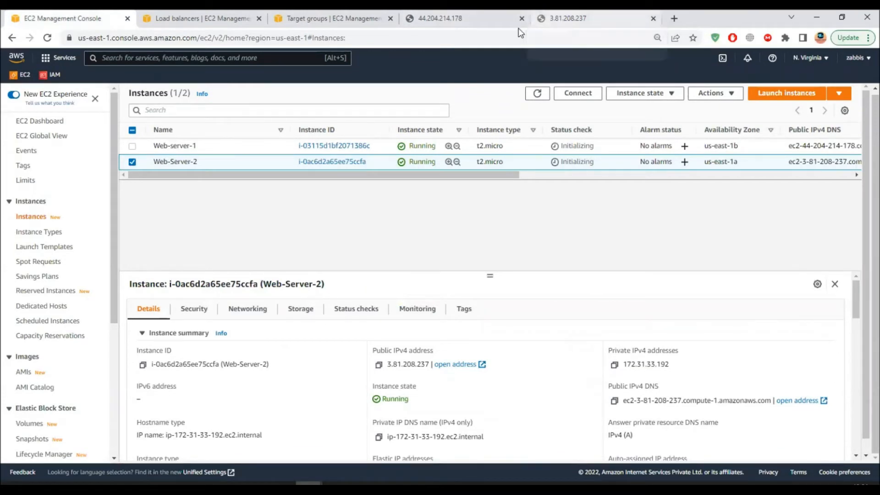
left_click(559, 22)
left_click(475, 22)
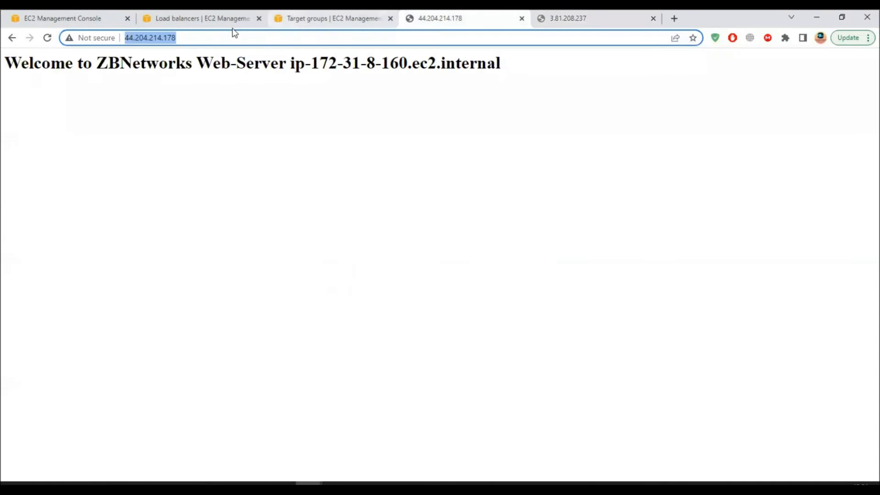
Search the AWS services for security and open the EC2 security groups list as a separate page
left_click(115, 22)
left_click(154, 59)
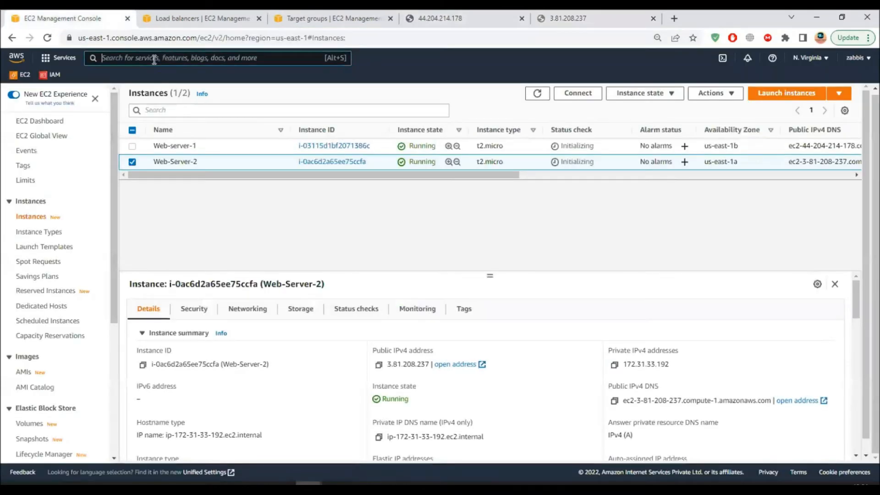
type("security")
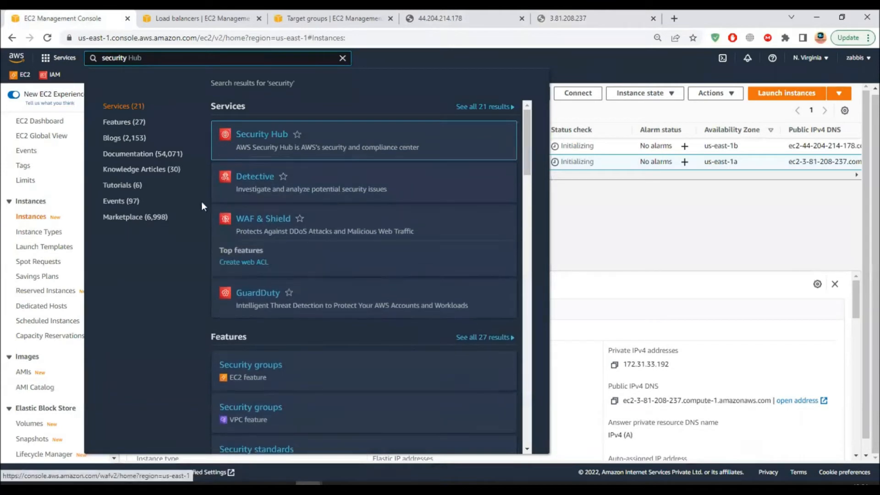
middle_click(249, 334)
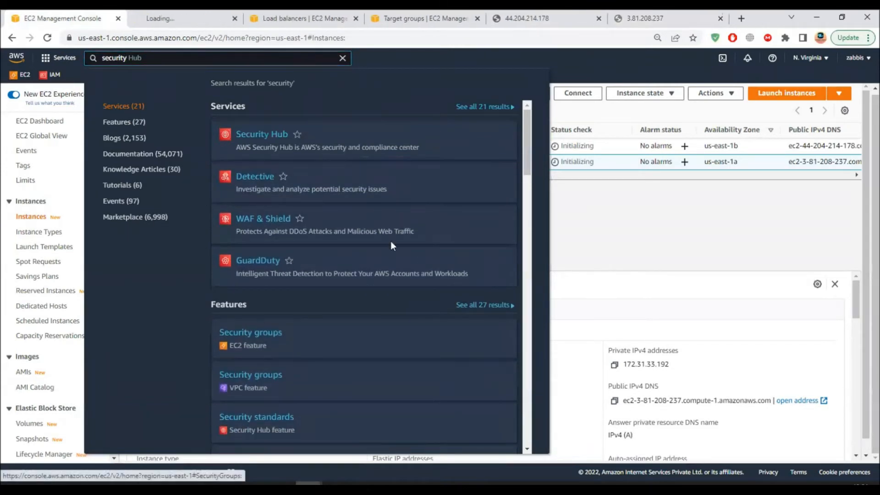
left_click(183, 14)
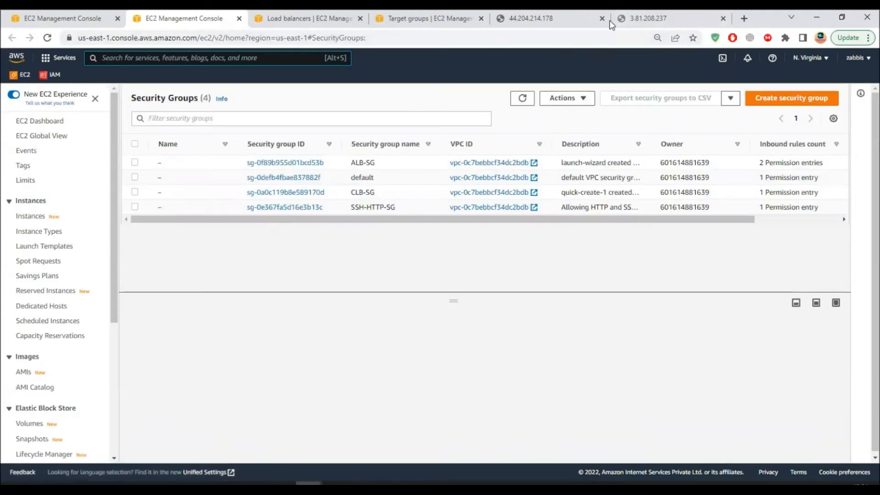
Retry the 3.81.208.237 page and recheck Web-Server-2 in the instances list
left_click(642, 19)
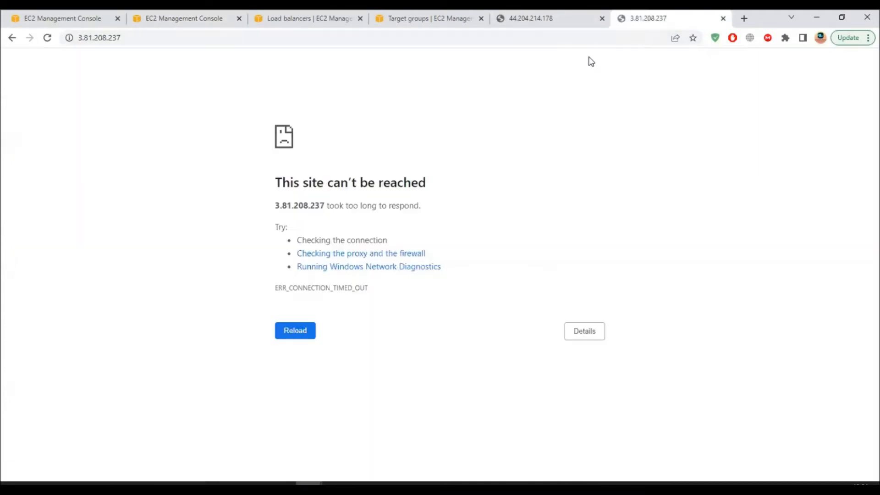
left_click(67, 20)
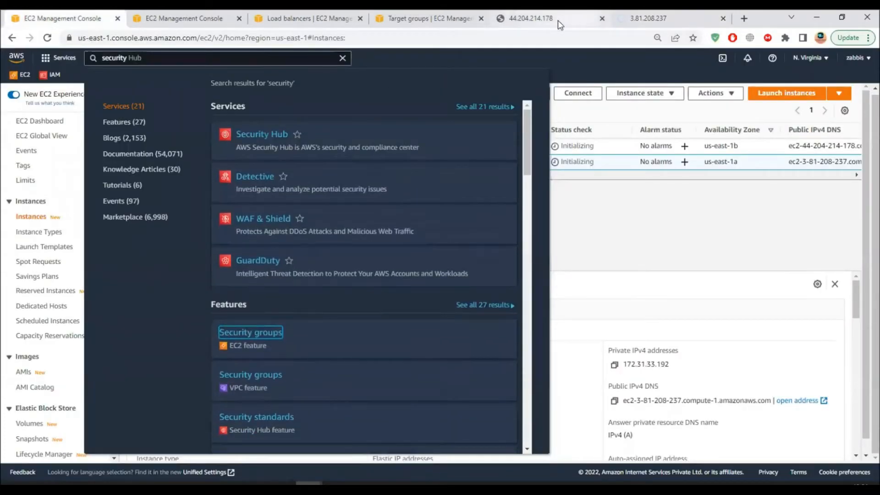
left_click(429, 20)
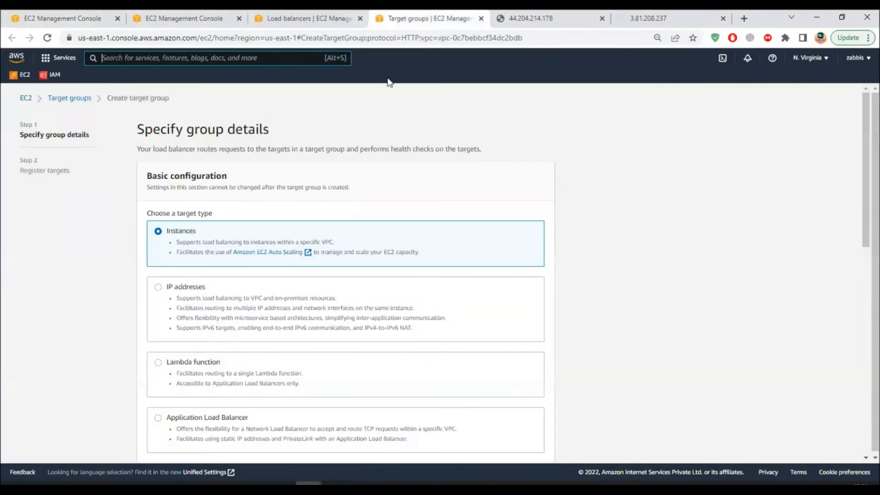
left_click(46, 18)
left_click(593, 228)
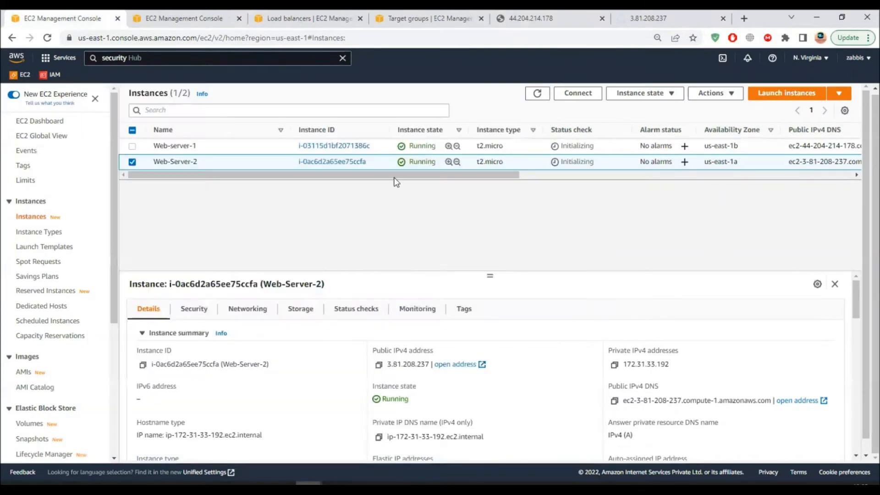
left_click(302, 21)
Open the SSH-HTTP-SG security group and start editing its inbound rules
left_click(188, 19)
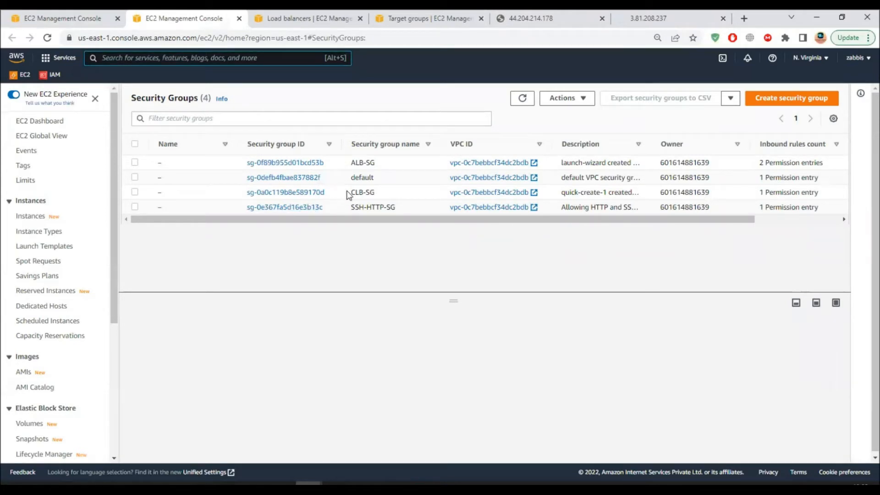
left_click(356, 211)
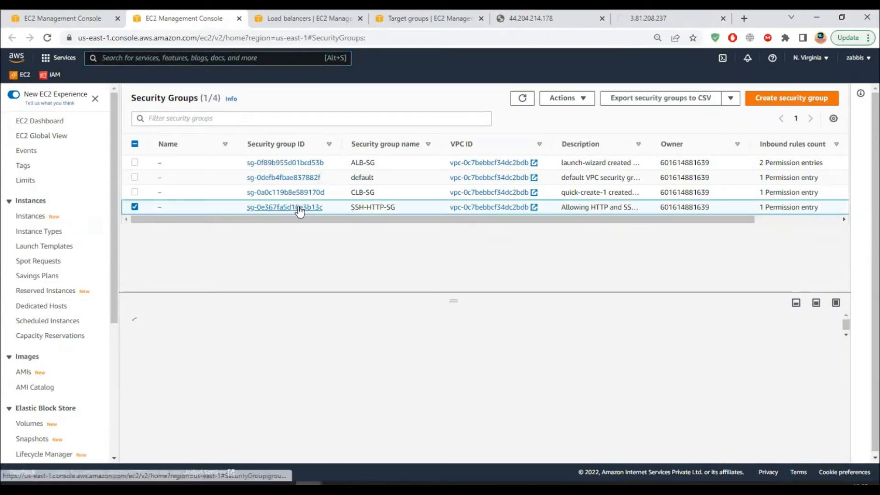
left_click(294, 207)
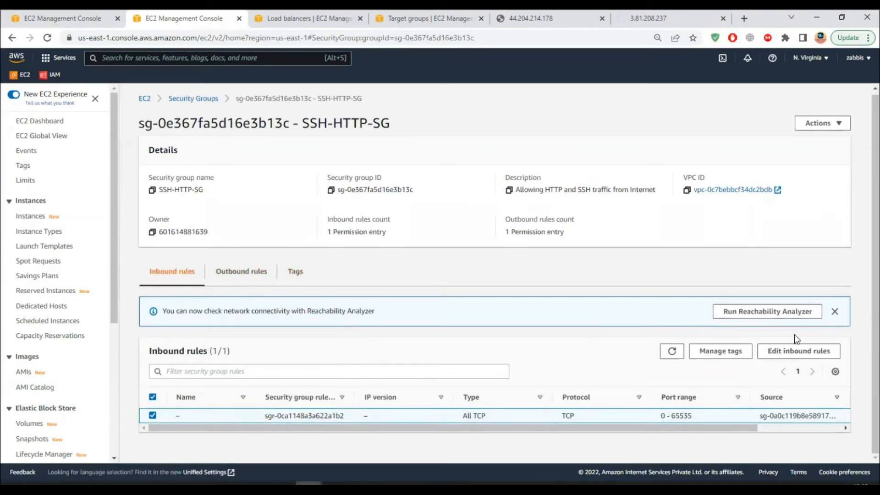
left_click(796, 352)
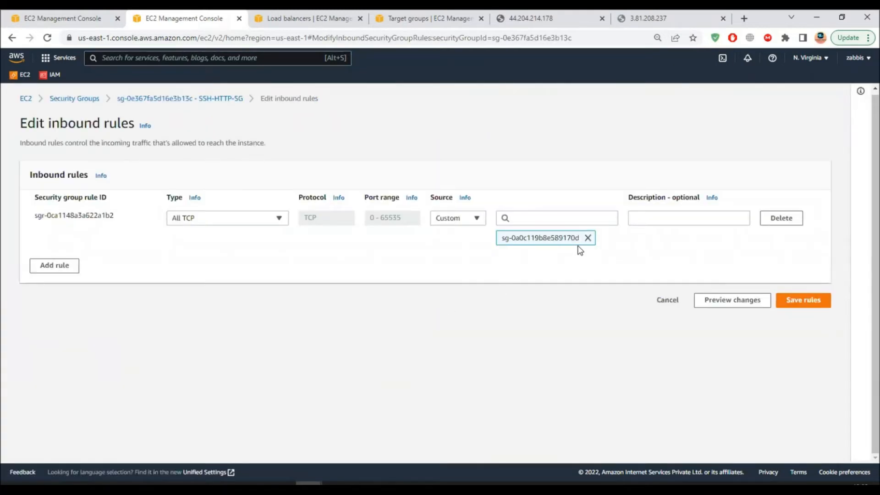
Try to replace the existing All TCP rule's source security group with Anywhere-IPv4
left_click(587, 237)
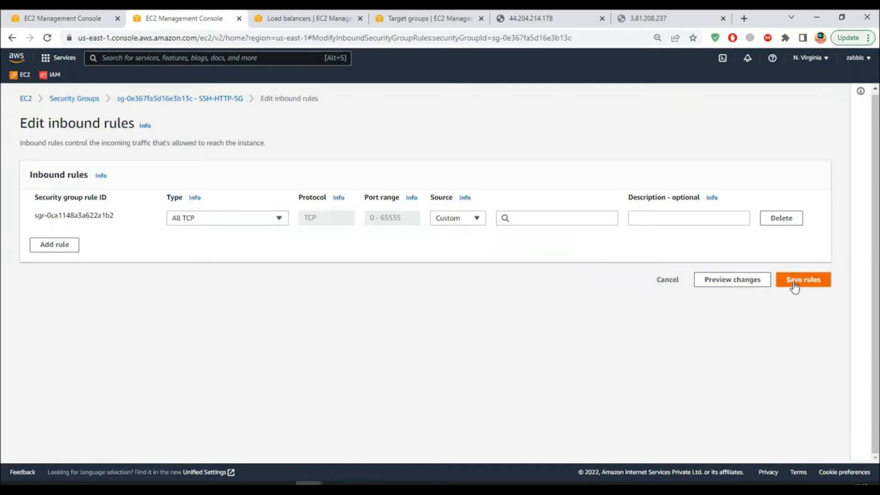
left_click(460, 219)
left_click(464, 252)
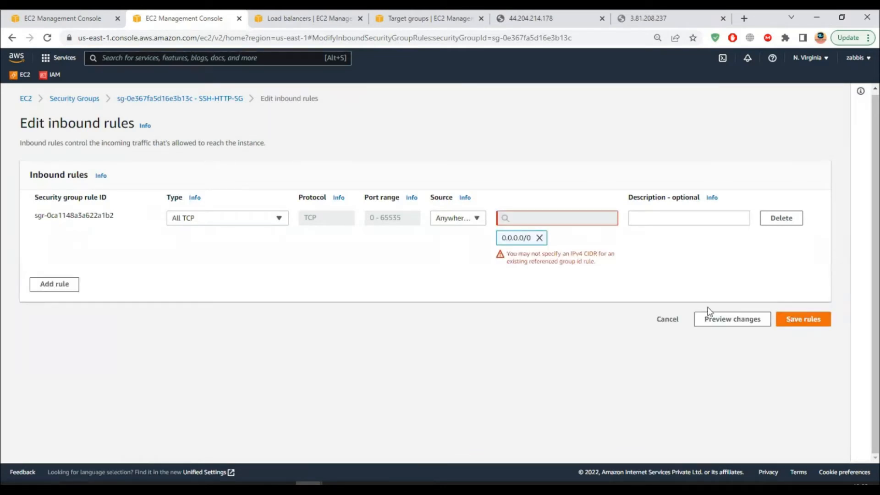
Add an HTTP inbound rule with source Anywhere-IPv4 and delete the existing All TCP rule
left_click(51, 283)
left_click(275, 278)
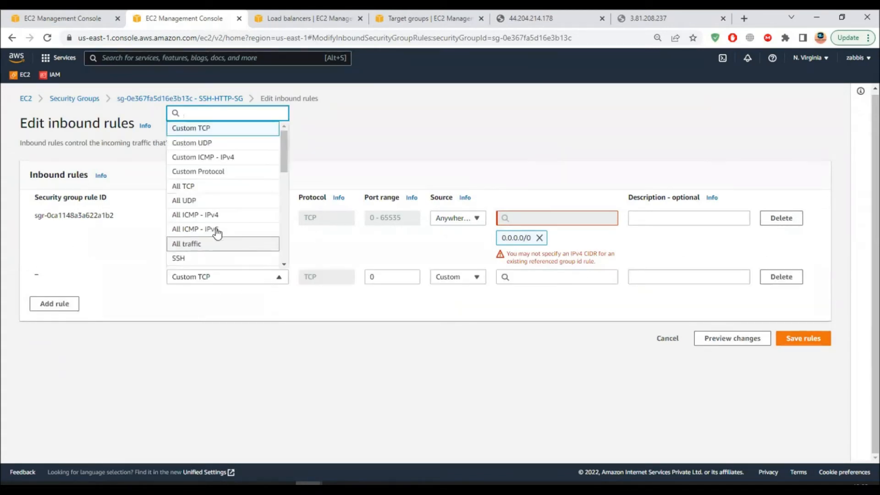
scroll(206, 219, "down", 3)
left_click(191, 212)
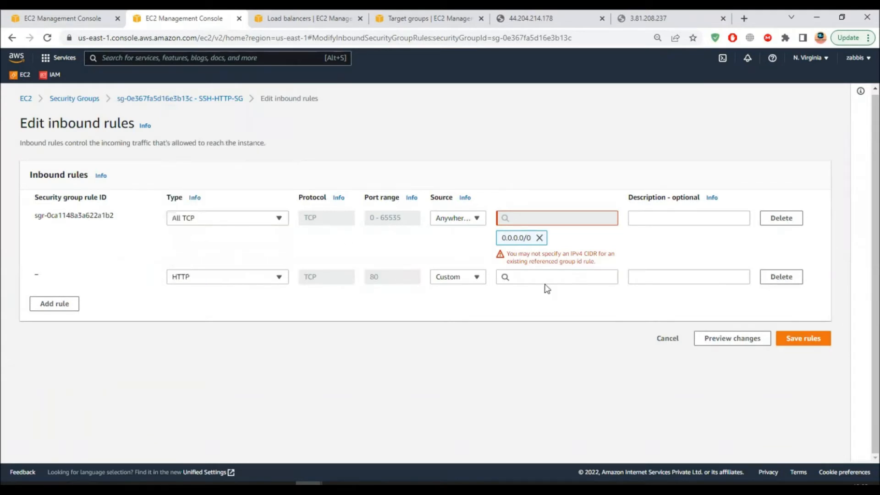
left_click(563, 277)
left_click(468, 277)
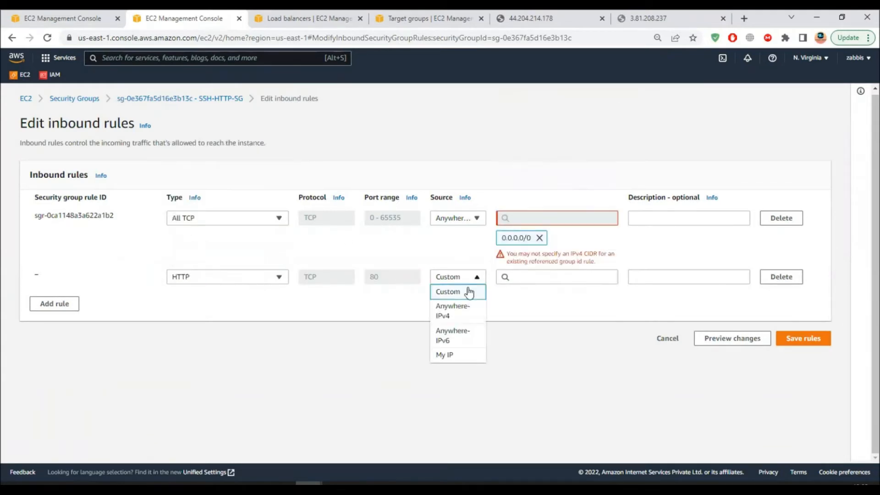
left_click(466, 311)
left_click(779, 218)
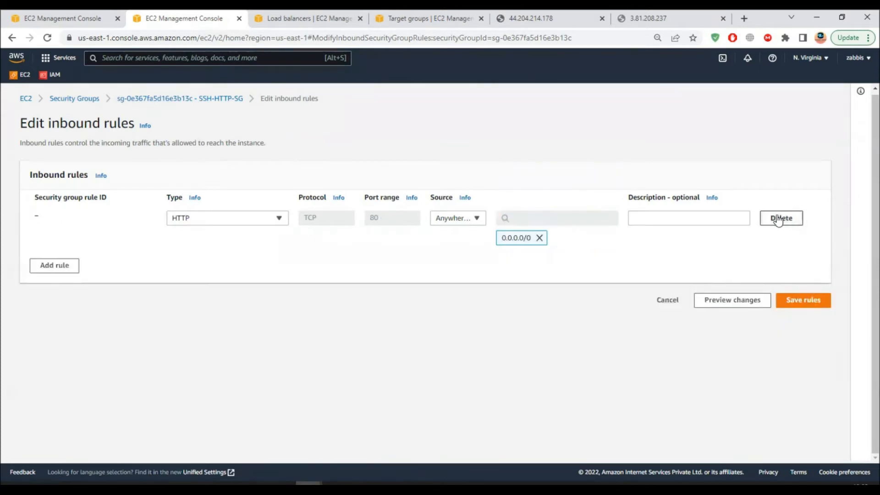
Add an SSH inbound rule with source Anywhere-IPv4 and save the security group's rules
left_click(54, 266)
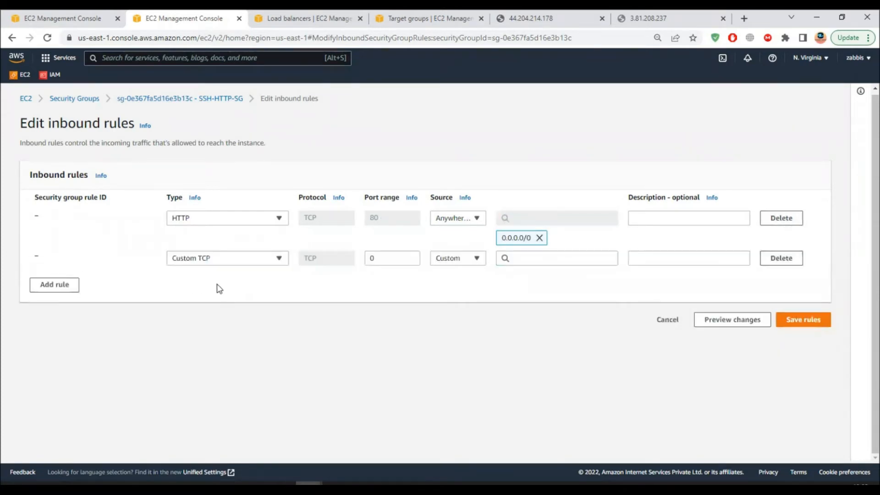
left_click(249, 262)
scroll(222, 376, "down", 2)
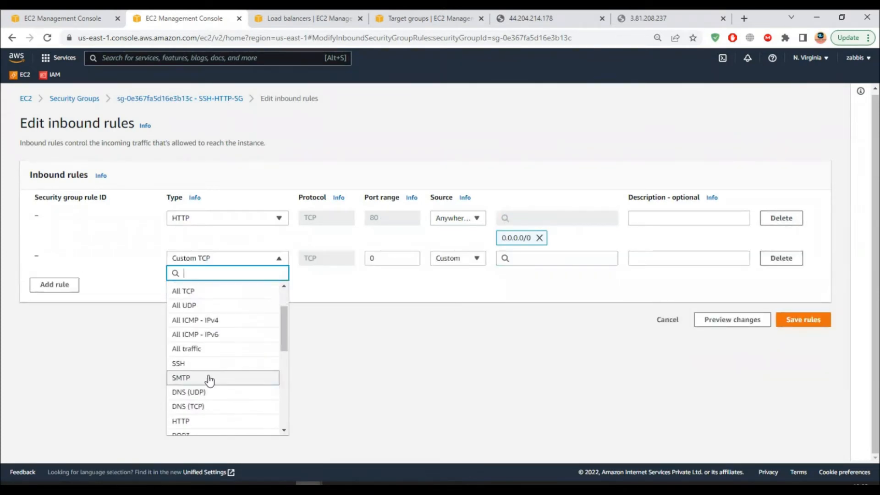
left_click(219, 367)
left_click(460, 262)
left_click(464, 289)
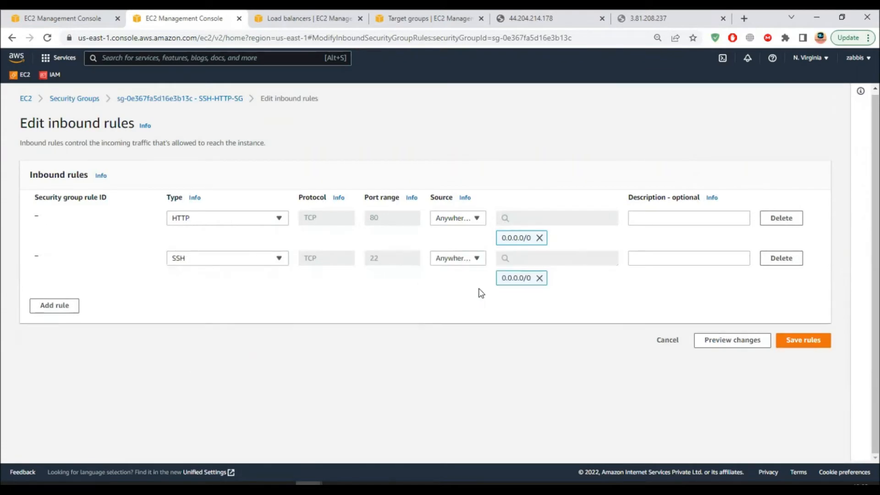
left_click(798, 349)
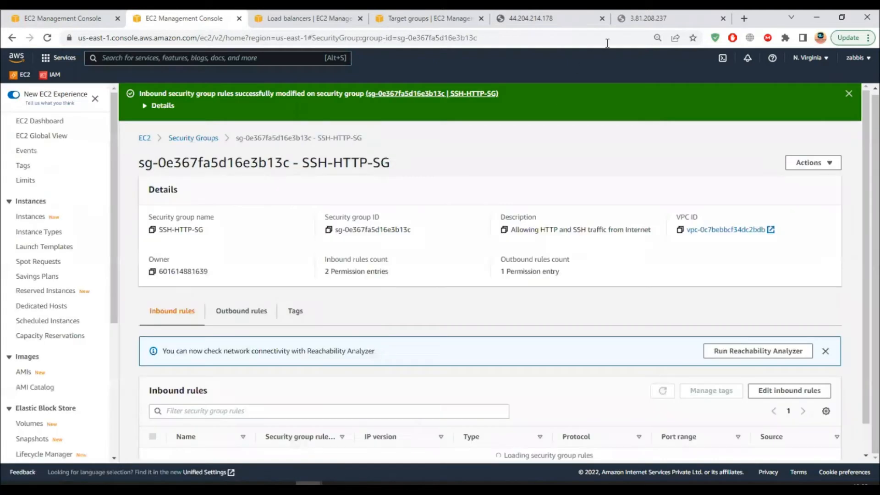
Reload the 3.81.208.237 page and check the 44.204.214.178 page
left_click(639, 21)
left_click(47, 38)
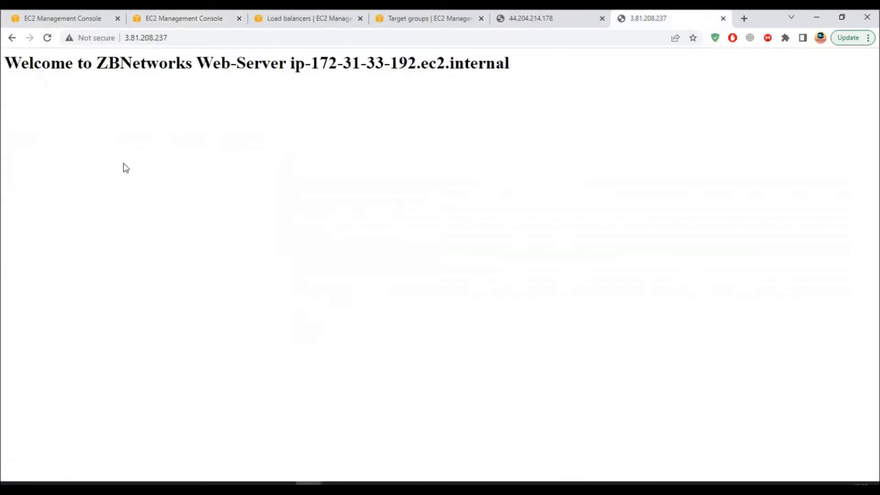
left_click(546, 24)
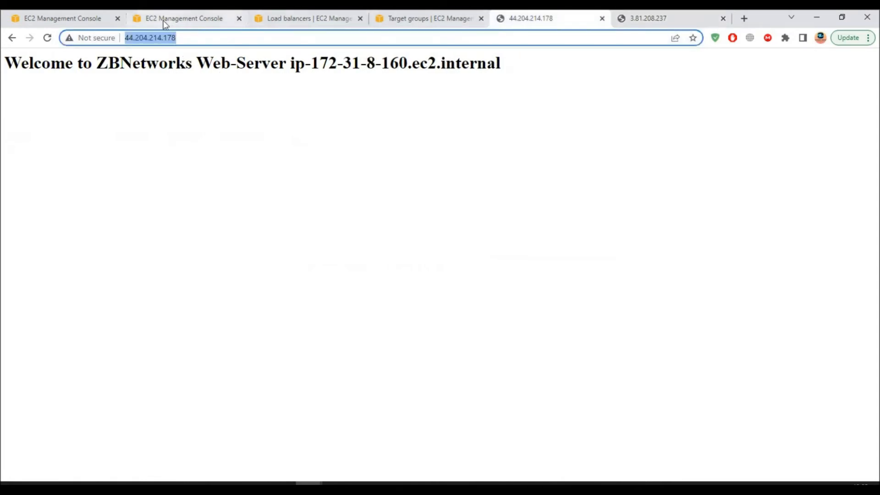
Open the security group settings of Web-server-1 and remove ALB-SG from the instance
left_click(72, 14)
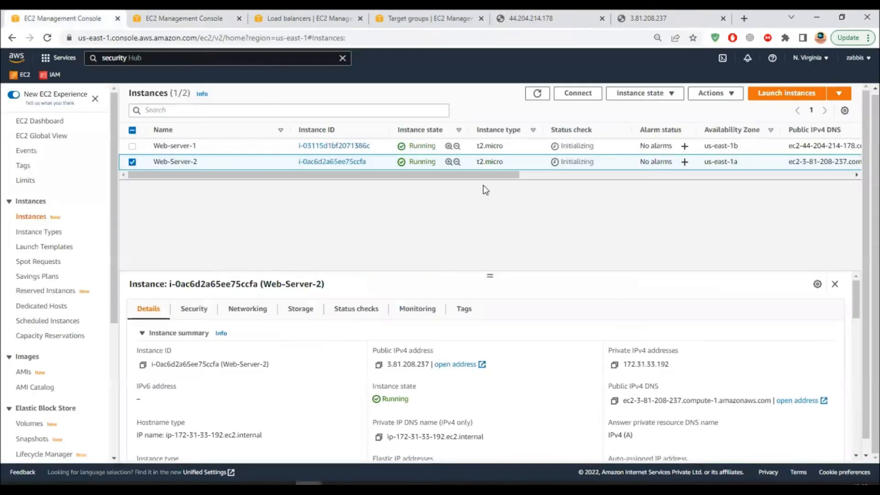
left_click(259, 146)
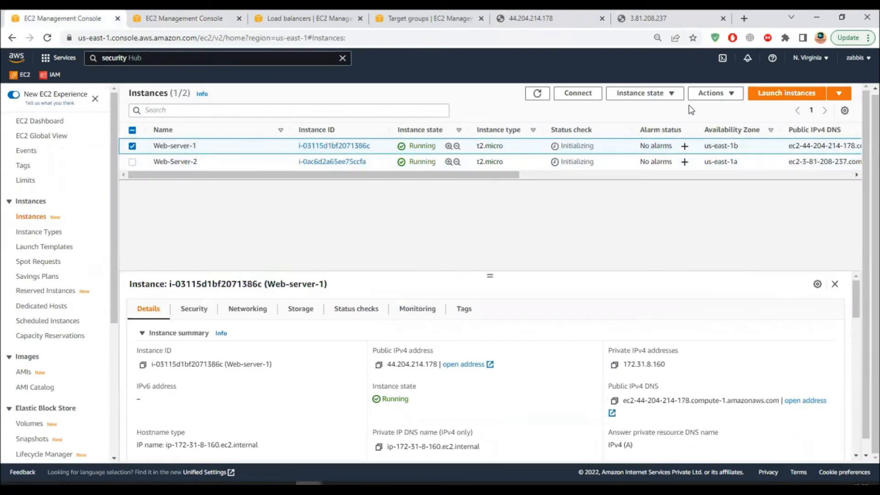
left_click(708, 95)
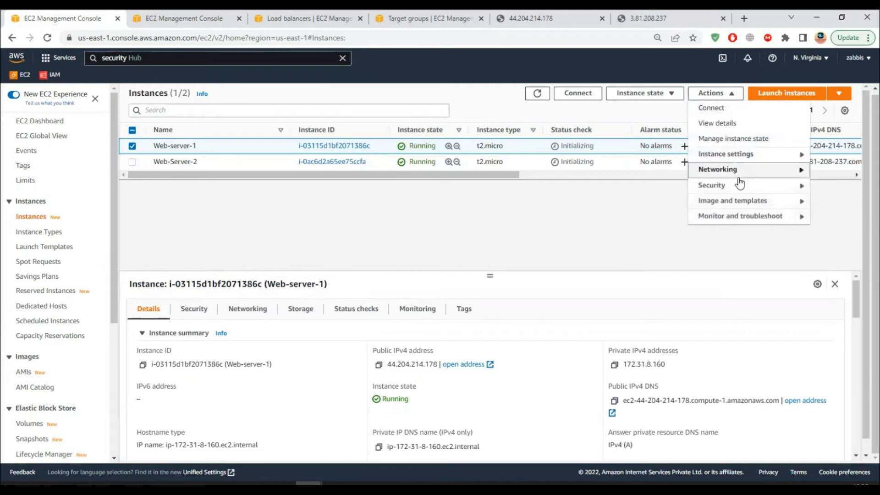
mouse_move(739, 185)
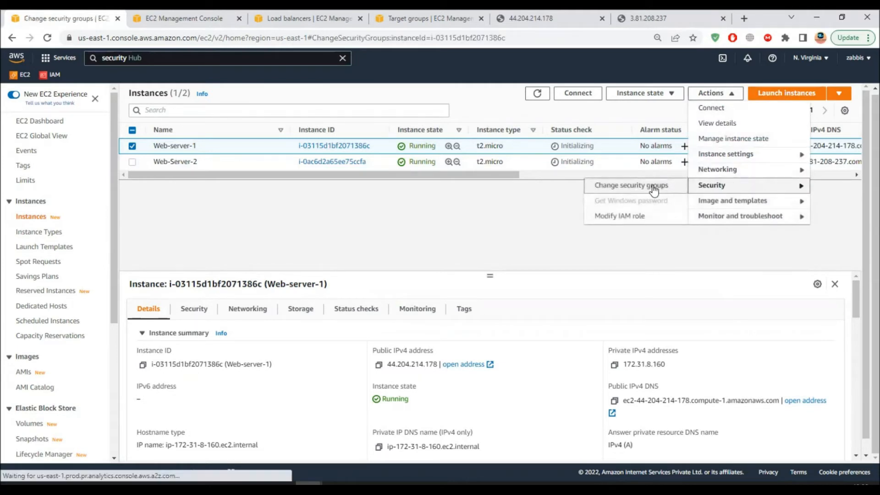
left_click(653, 186)
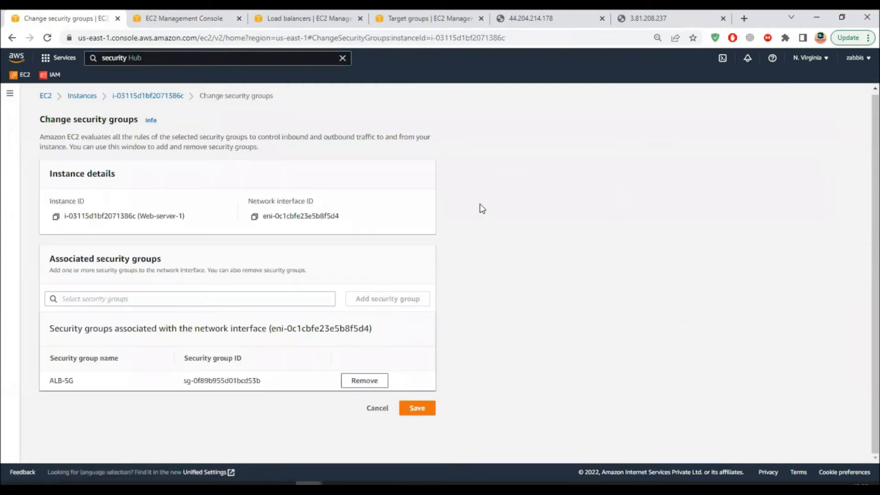
double_click(53, 380)
left_click(363, 384)
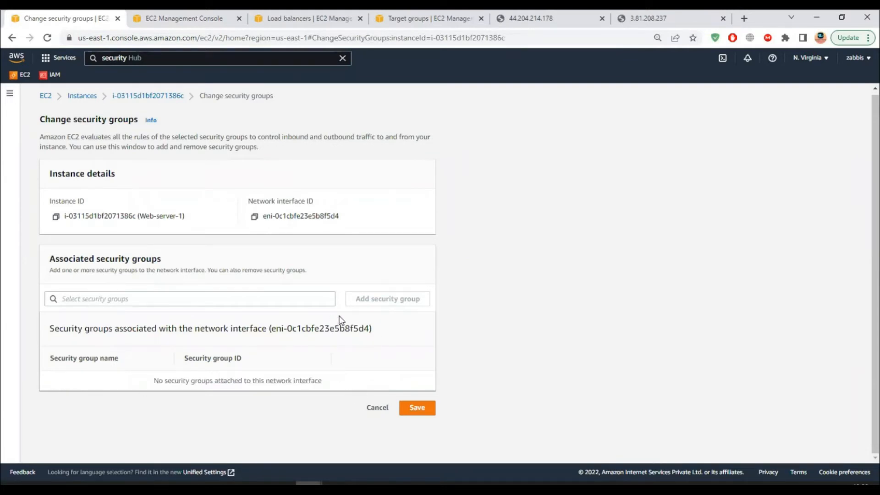
Add SSH-HTTP-SG to Web-server-1's associated security groups and save the change
left_click(261, 299)
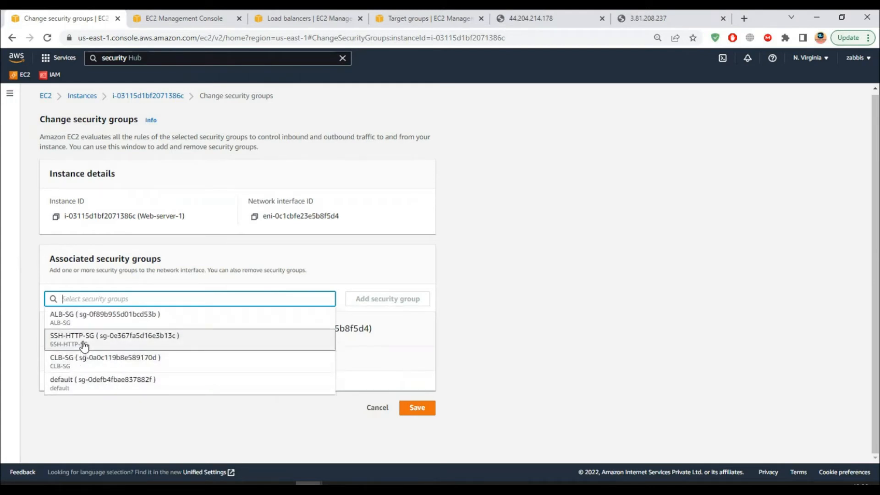
left_click(119, 348)
left_click(412, 407)
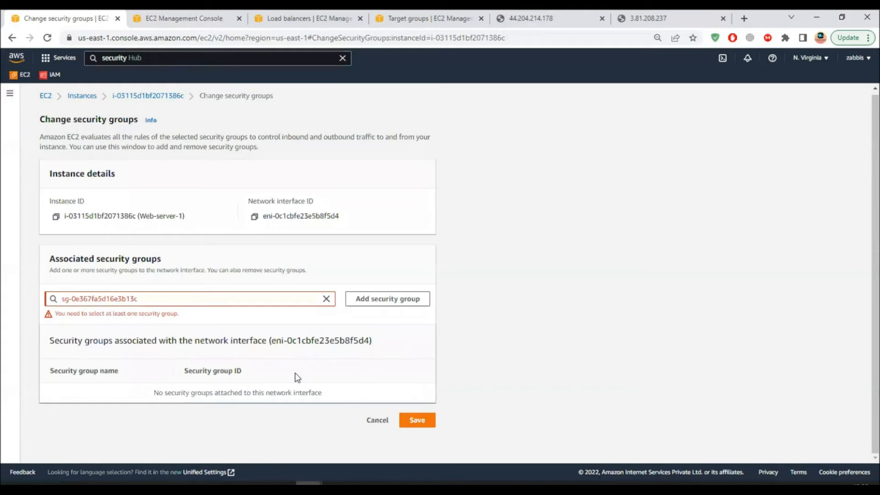
left_click_drag(61, 313, 88, 314)
left_click(108, 313)
left_click(242, 298)
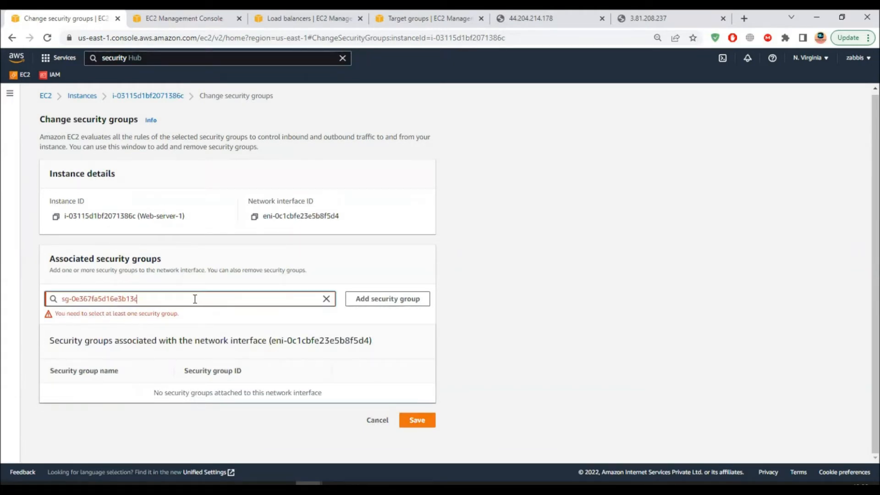
left_click(381, 300)
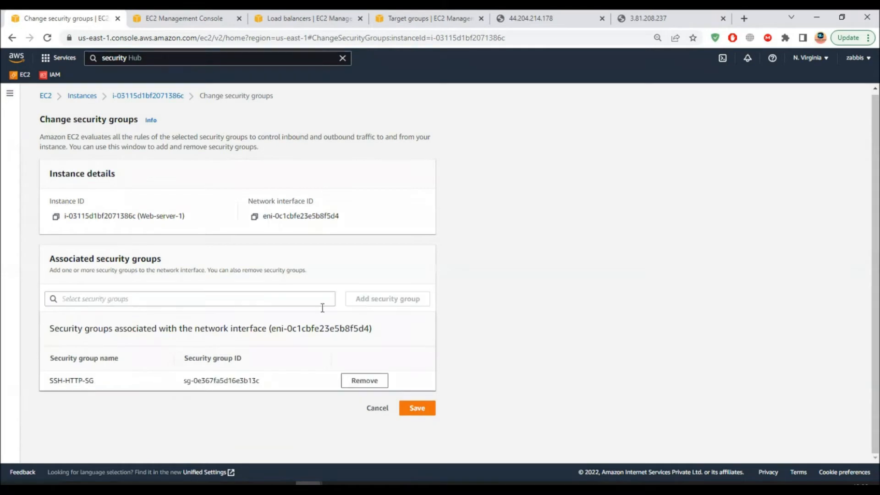
left_click(417, 409)
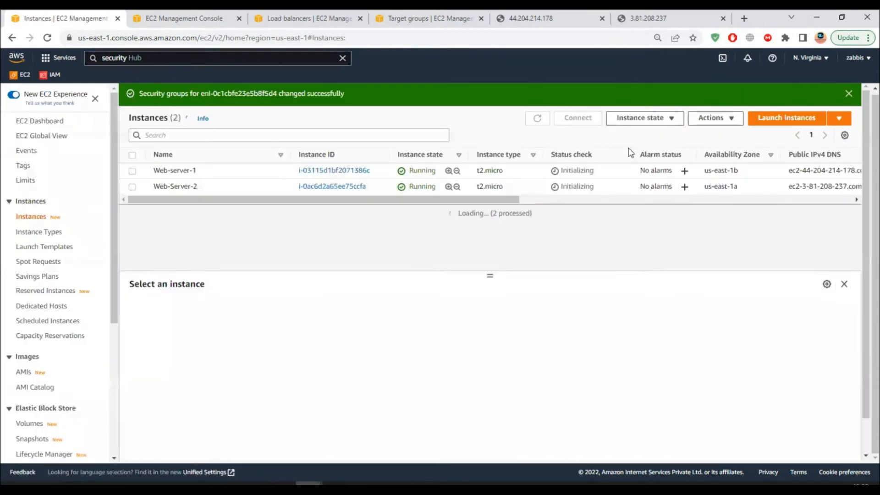
Reload the 44.204.214.178 page to test Web-server-1 with its changed security group
left_click(550, 20)
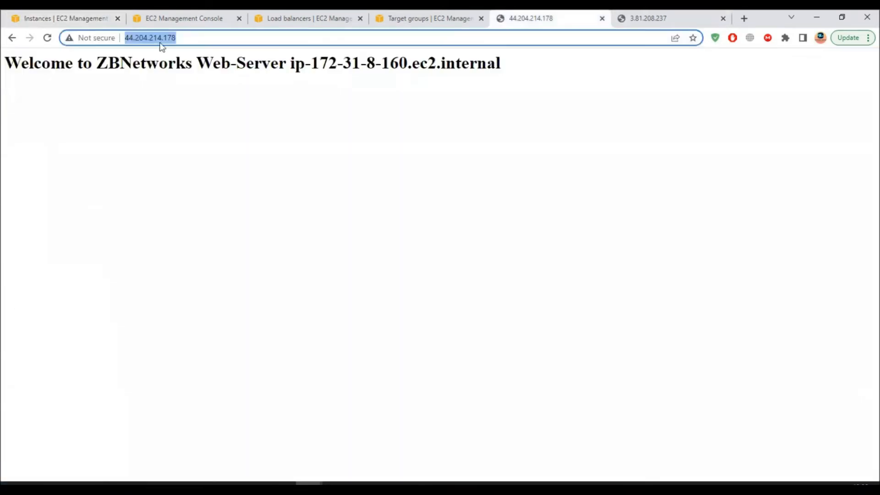
left_click(47, 39)
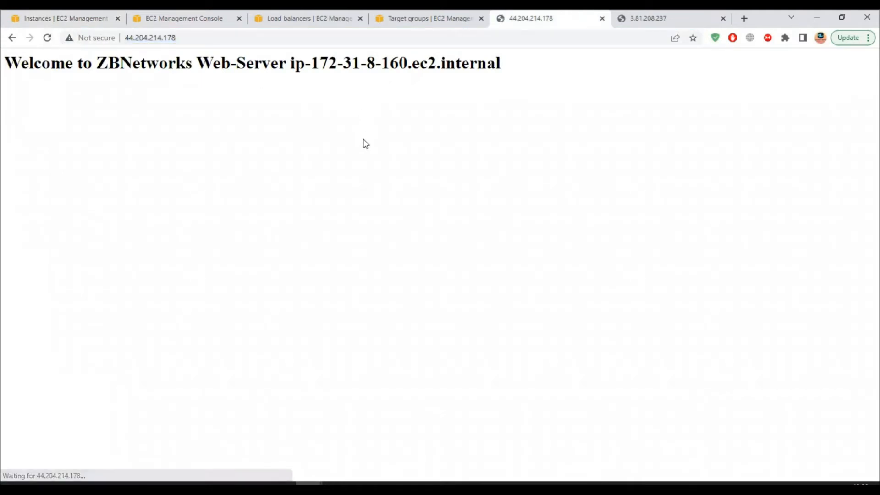
Return to the target group creation form and choose IP addresses as the target type
left_click(282, 18)
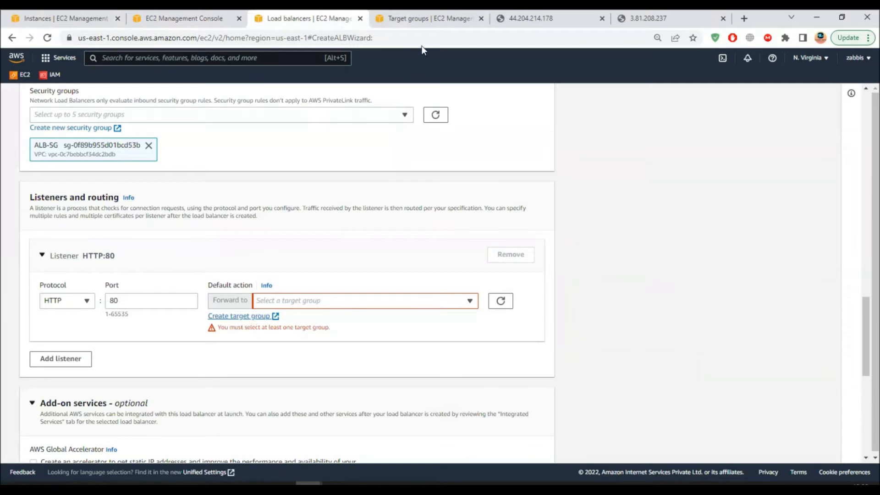
left_click(425, 19)
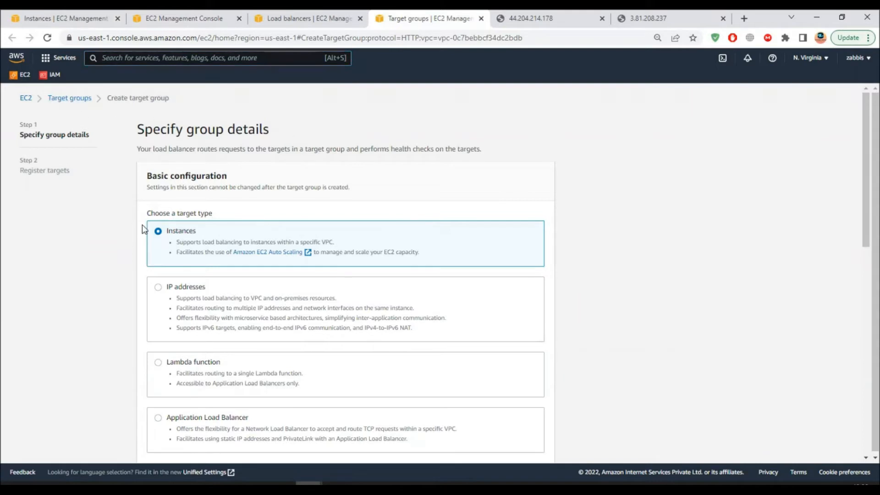
scroll(172, 236, "down", 1)
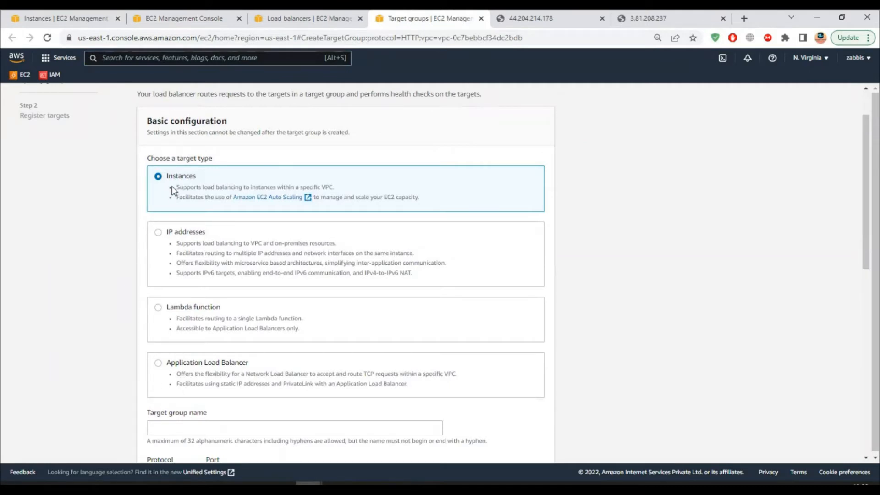
left_click_drag(165, 232, 402, 281)
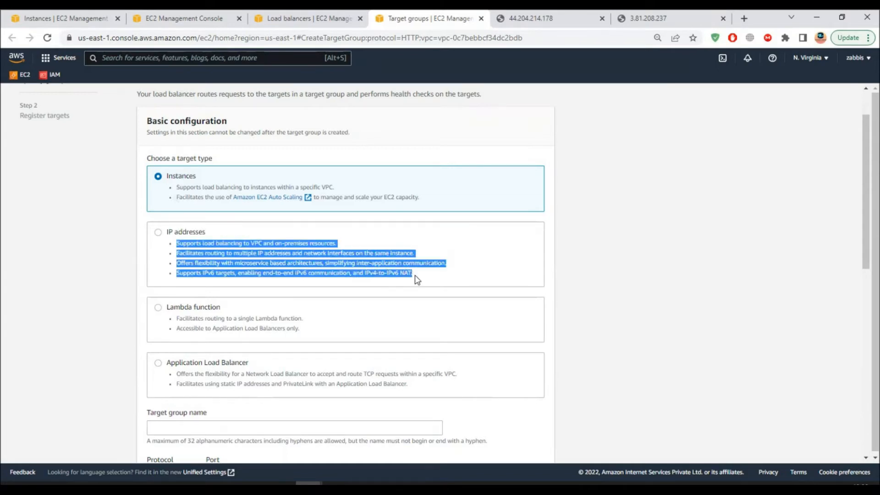
left_click(296, 258)
left_click_drag(198, 243, 383, 265)
left_click(383, 264)
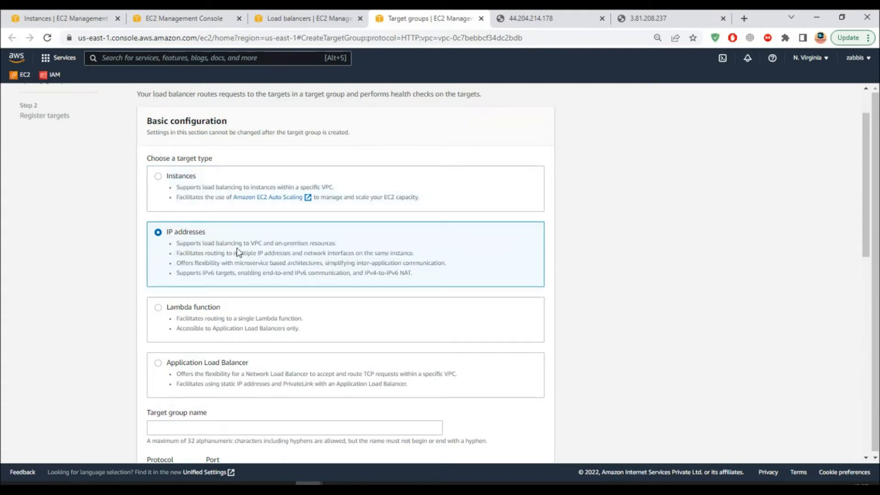
Review the descriptions of the IP addresses, Lambda function and Application Load Balancer target types
left_click_drag(187, 243, 269, 243)
left_click(234, 244)
left_click_drag(251, 244, 310, 244)
left_click(283, 262)
left_click_drag(179, 244, 412, 273)
left_click(418, 277)
left_click_drag(222, 244, 331, 260)
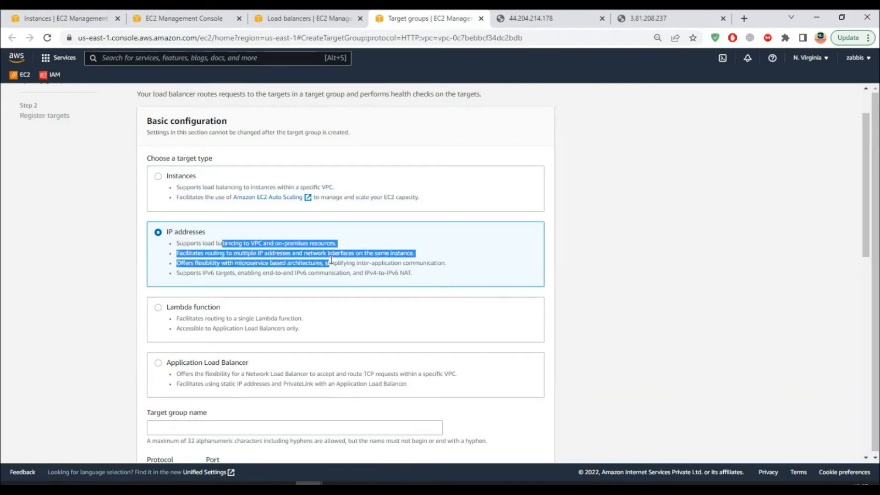
left_click(221, 262)
left_click_drag(166, 307, 232, 308)
left_click_drag(179, 362, 247, 362)
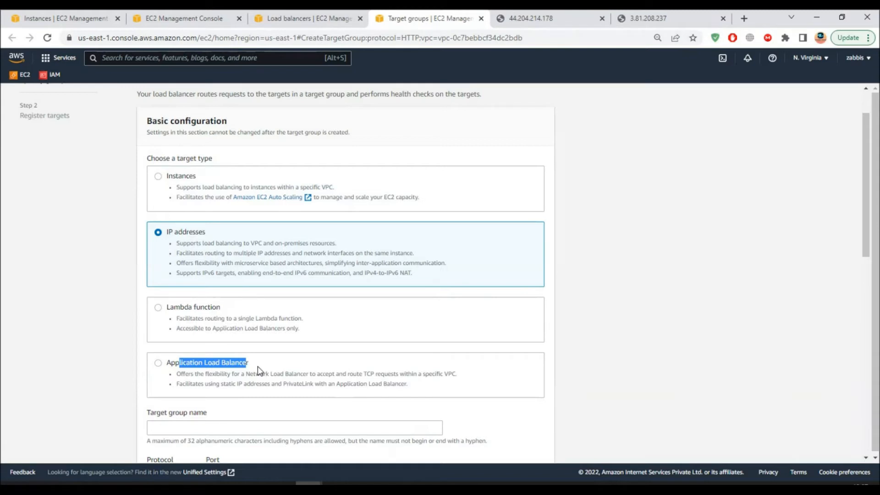
Name the target group ALB-TG and select HTTP as the health check protocol
scroll(258, 370, "down", 2)
left_click(205, 315)
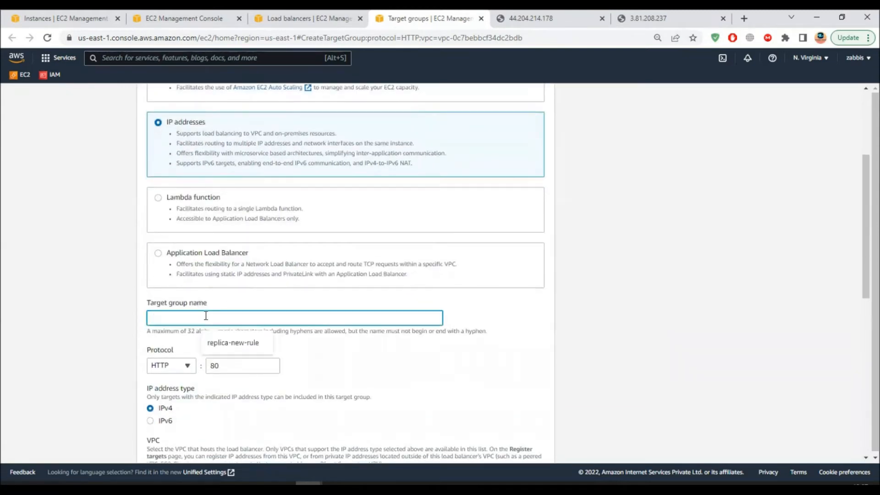
type("ALB-TG")
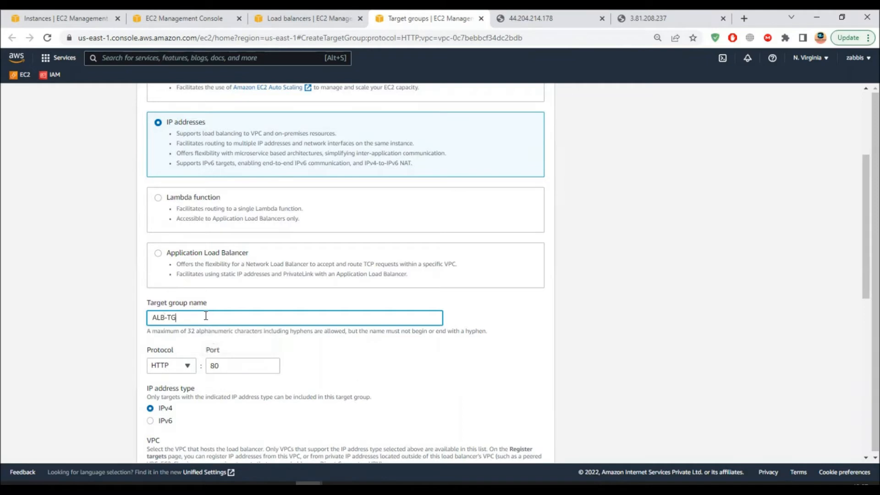
scroll(219, 368, "down", 3)
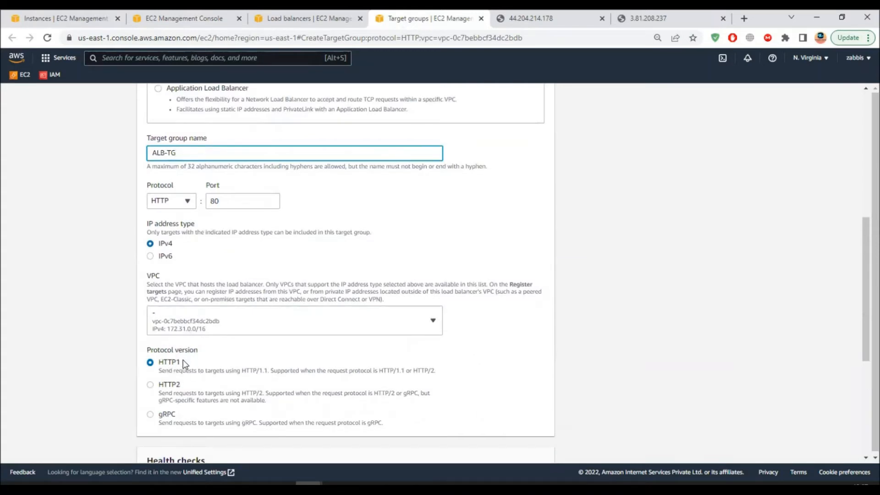
scroll(176, 359, "down", 1)
scroll(172, 340, "down", 1)
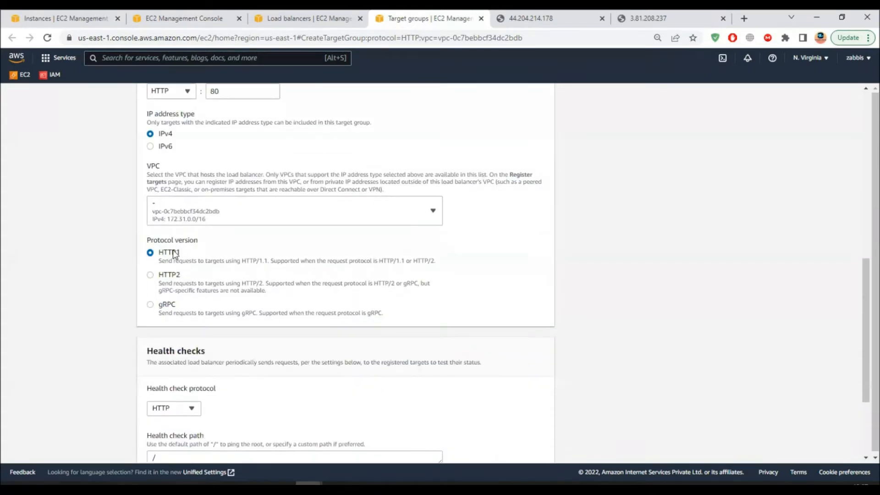
scroll(243, 350, "down", 2)
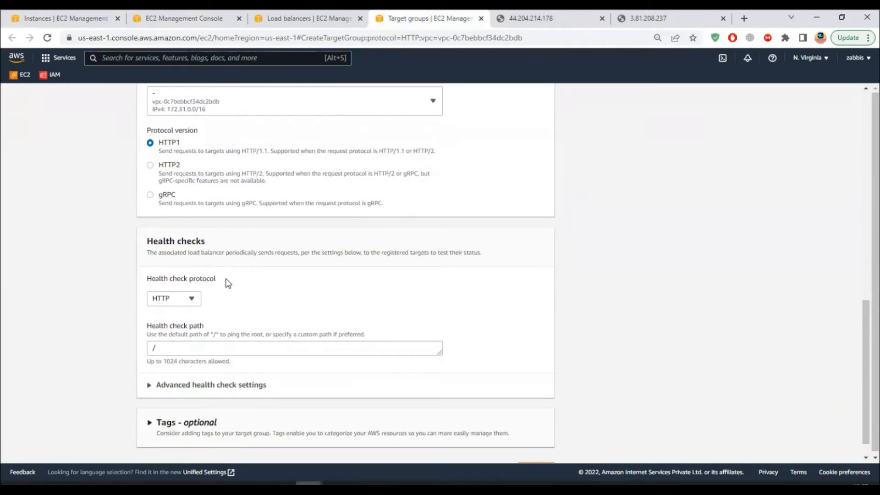
left_click(191, 299)
left_click(180, 315)
Try /index.html as the health check path and restore the path to /
left_click(166, 350)
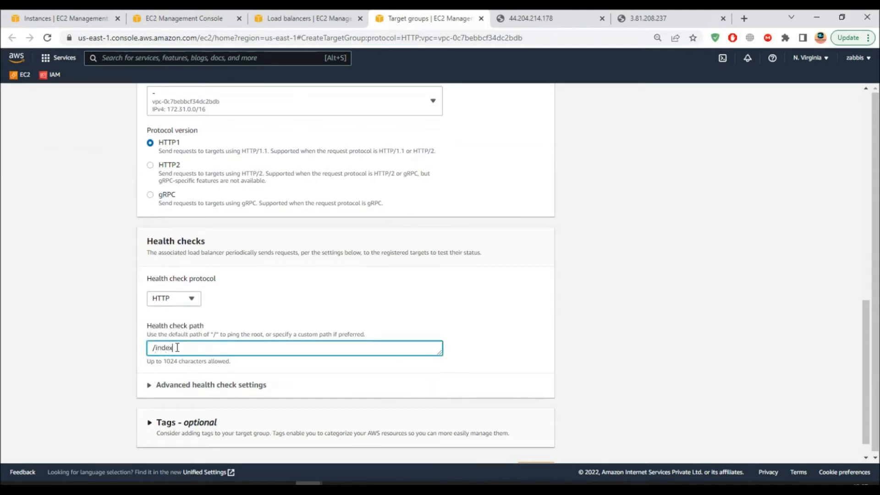
type("index.html")
left_click_drag(197, 351, 155, 350)
key("BackSpace")
Expand the advanced health check settings and review the port, thresholds, timeout, interval and success codes
scroll(142, 352, "down", 1)
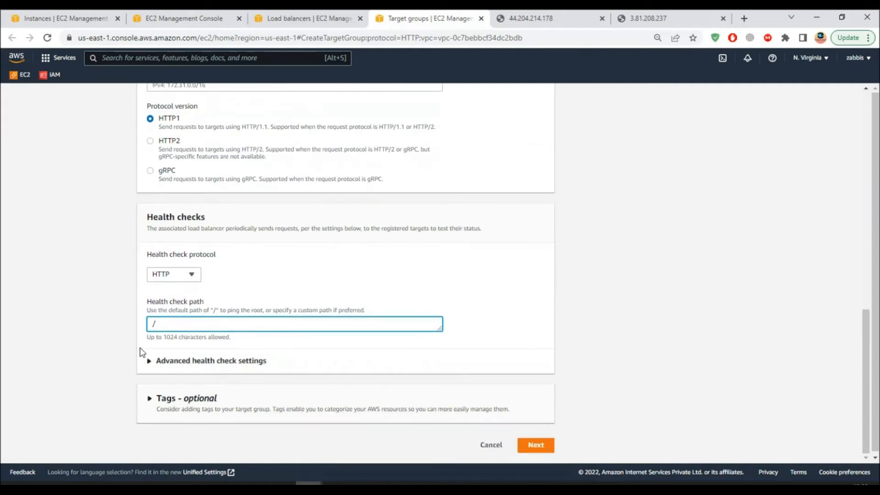
left_click(149, 360)
scroll(269, 373, "down", 3)
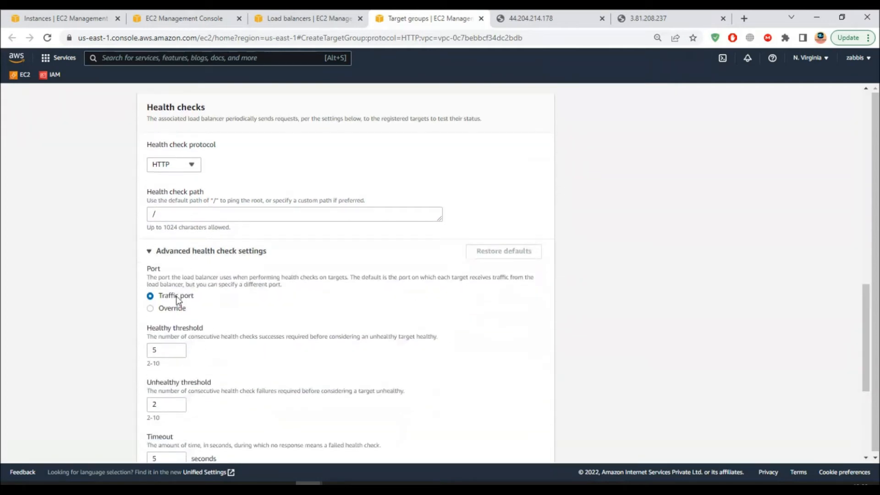
scroll(222, 345, "down", 3)
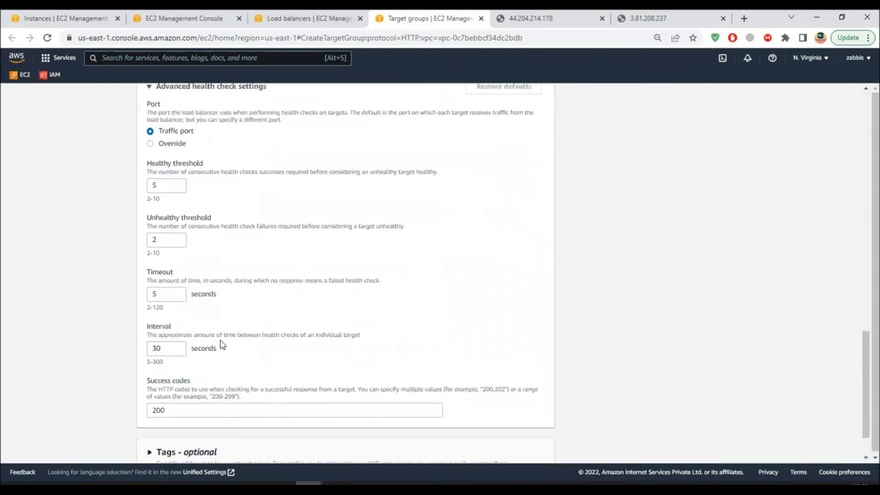
Collapse the advanced health check settings and continue to registering targets for the target group
scroll(184, 324, "up", 2)
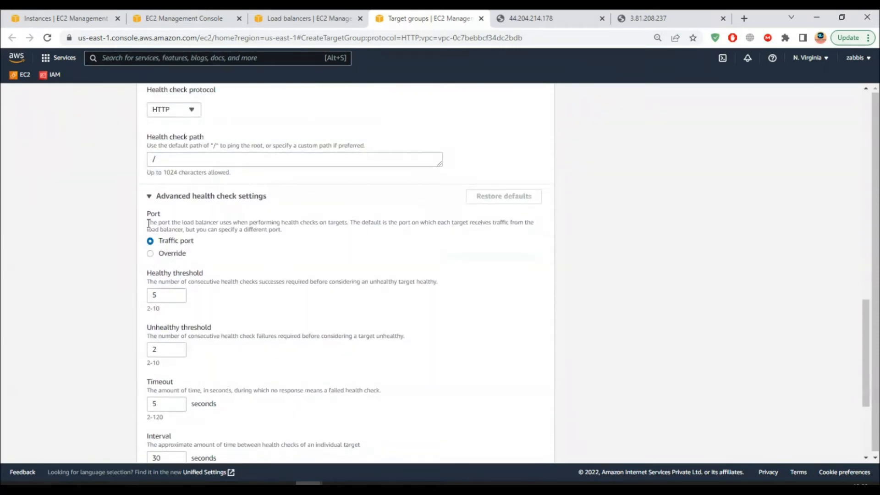
scroll(145, 362, "down", 1)
scroll(146, 362, "up", 1)
left_click(148, 196)
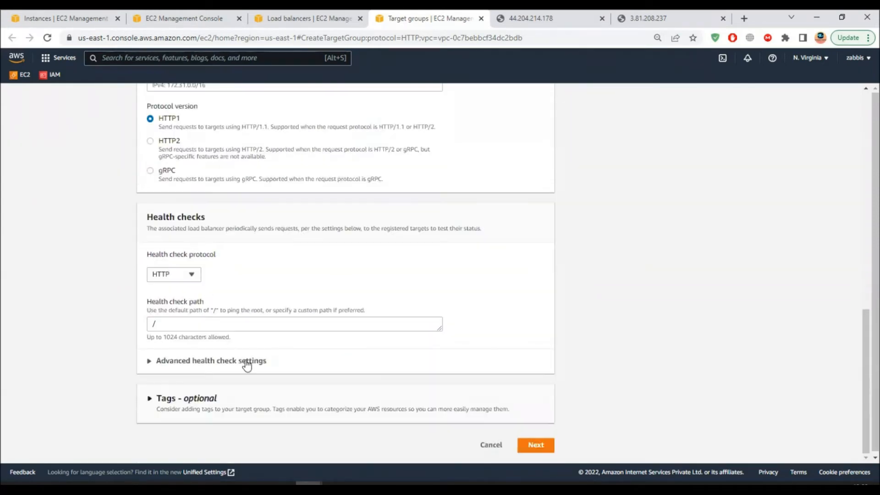
left_click(535, 445)
left_click(275, 225)
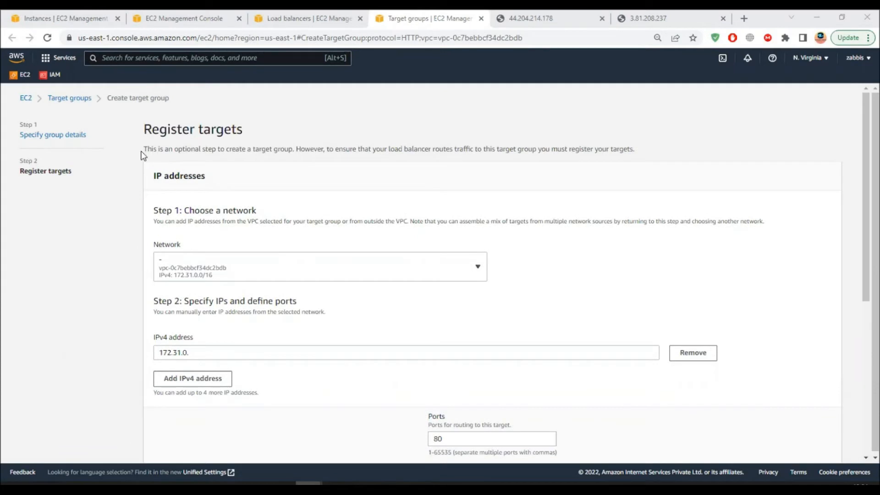
left_click_drag(144, 149, 218, 149)
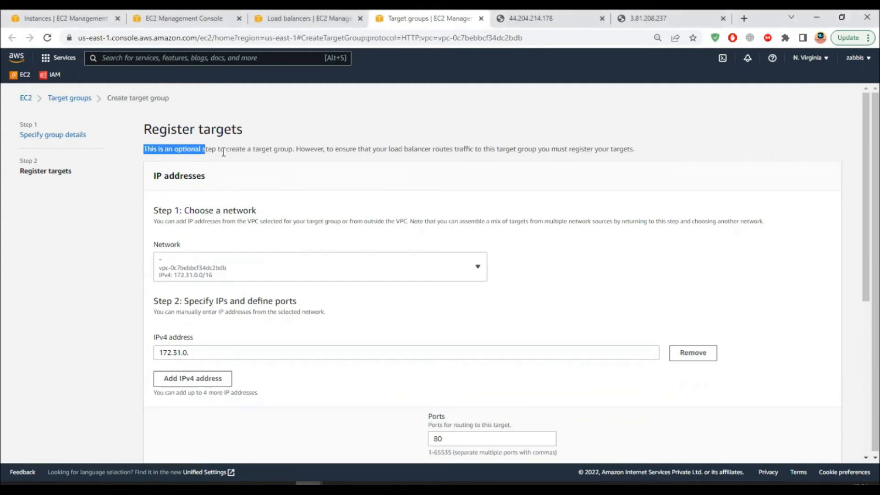
left_click(224, 151)
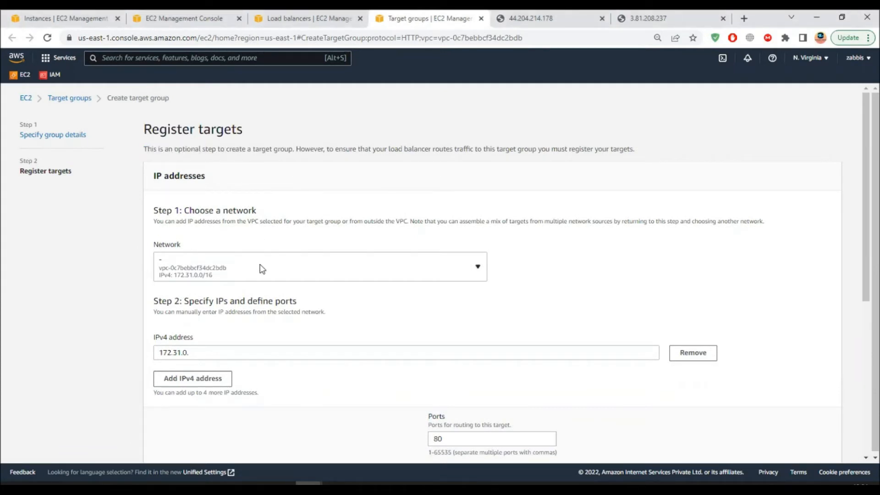
Copy the private IPv4 address of Web-server-1 and enter it, 172.31.8.160, as the target's IPv4 address
left_click(255, 354)
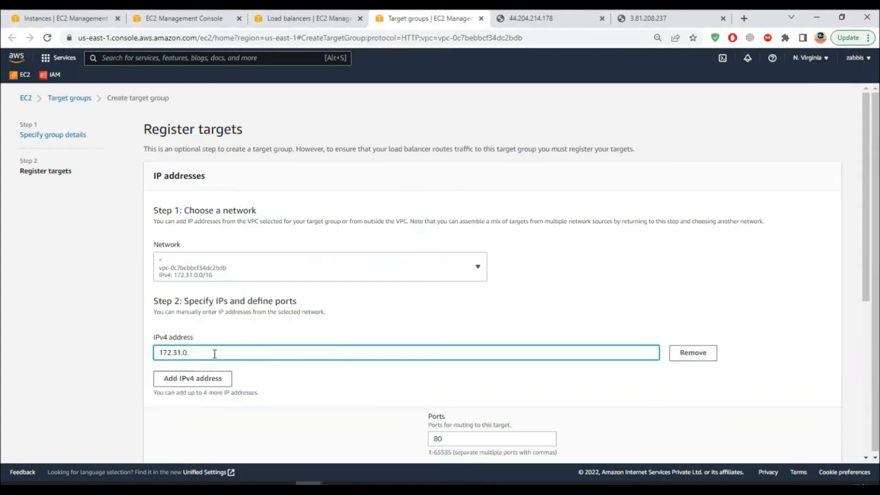
left_click(71, 19)
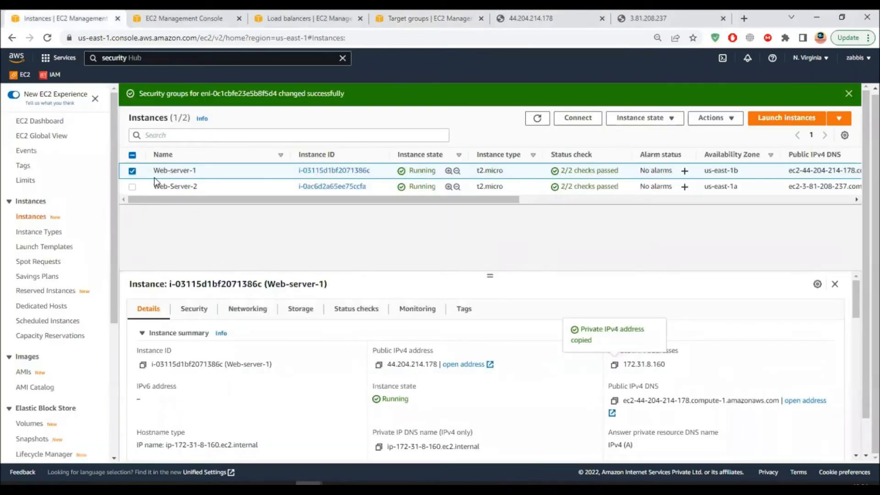
left_click(378, 365)
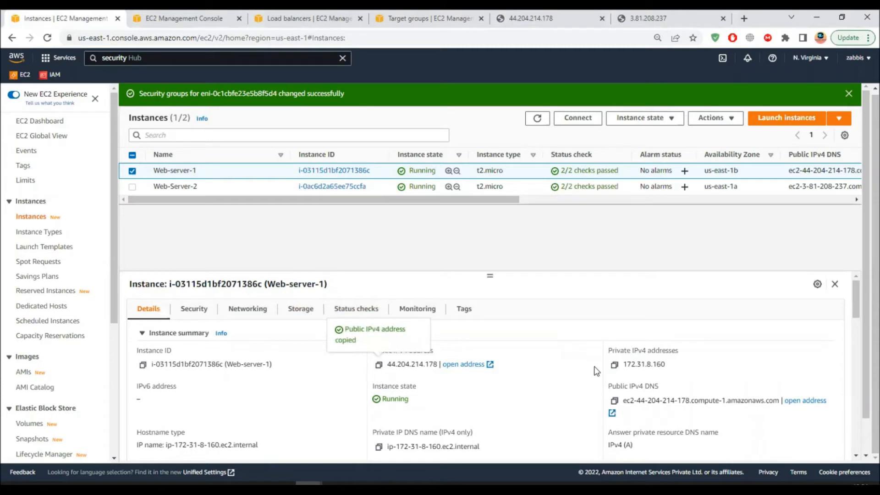
left_click(614, 364)
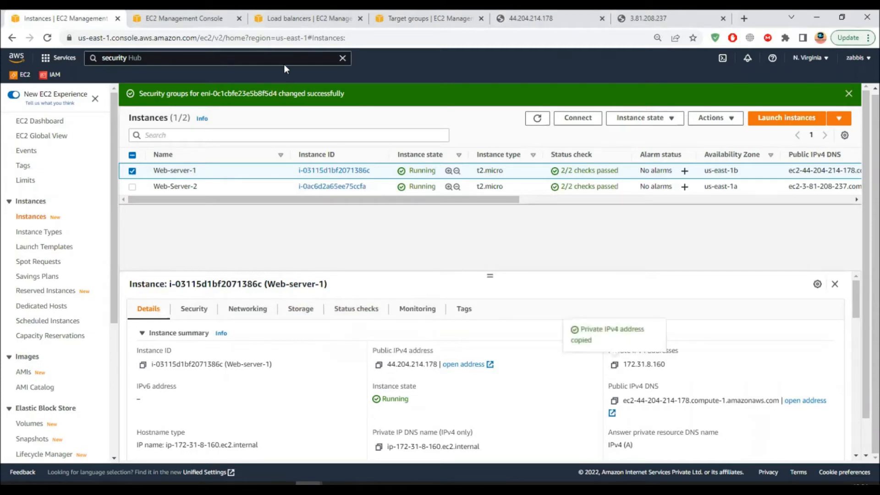
left_click(409, 20)
left_click_drag(206, 353, 146, 358)
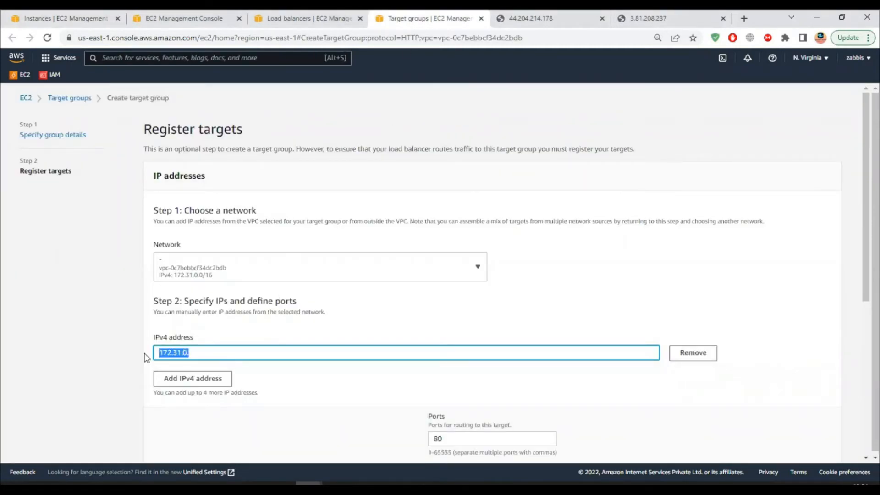
key("ctrl+v")
Include the Web-server-1 address as a pending target on port 80 and create the target group
scroll(186, 338, "down", 1)
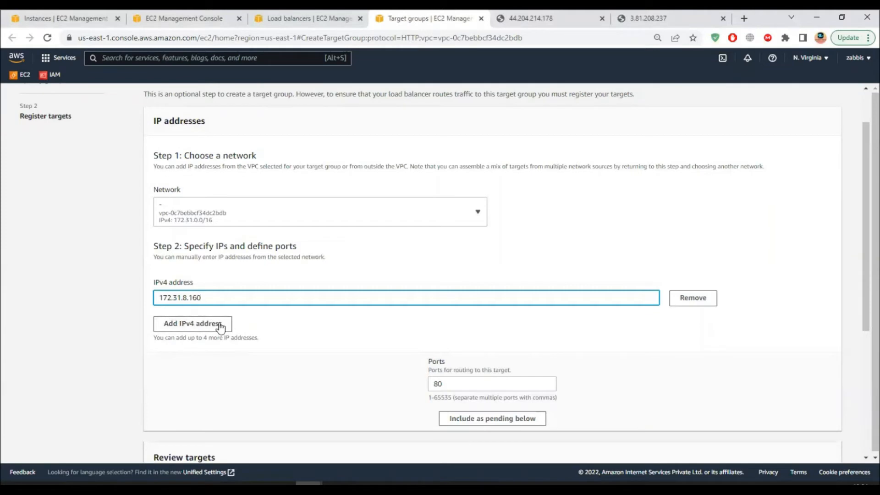
scroll(475, 424, "down", 3)
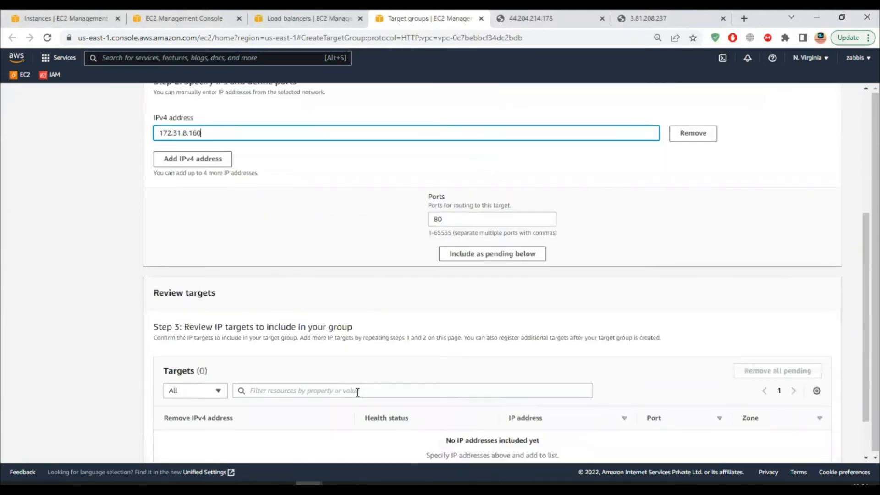
scroll(358, 392, "down", 1)
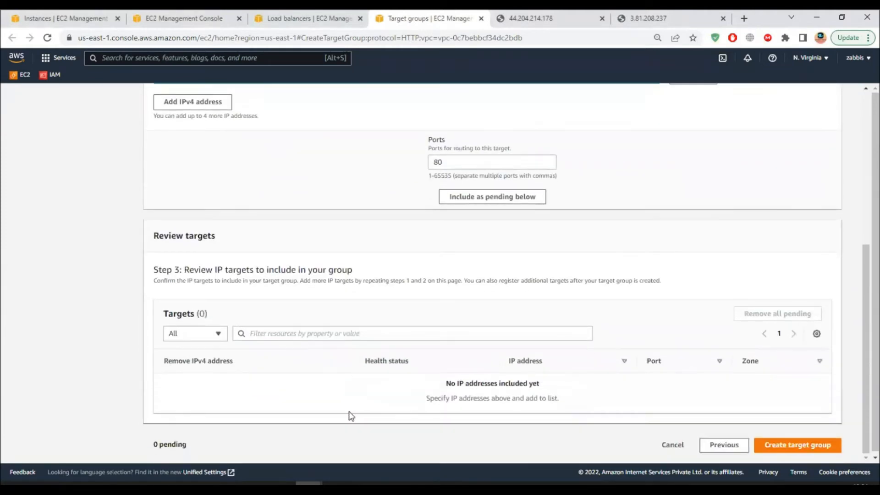
left_click(477, 201)
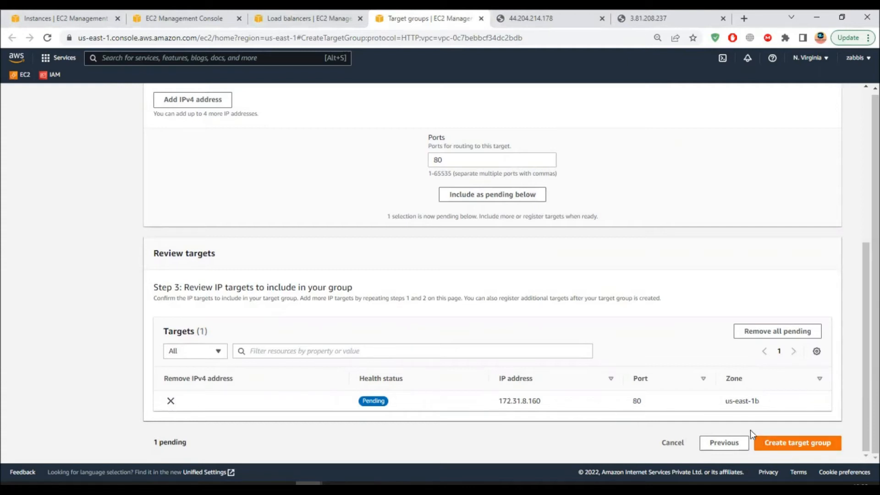
left_click(785, 444)
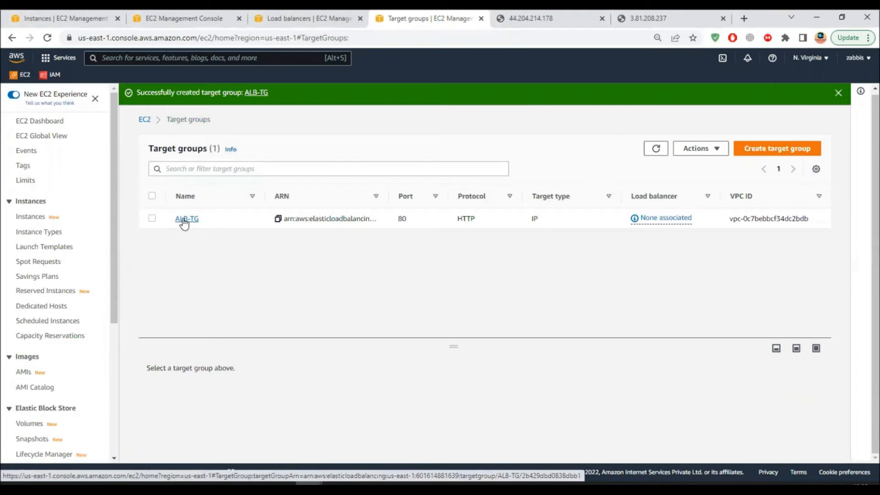
Select the ALB-TG target group, show its registered targets and start registering another target
left_click(168, 224)
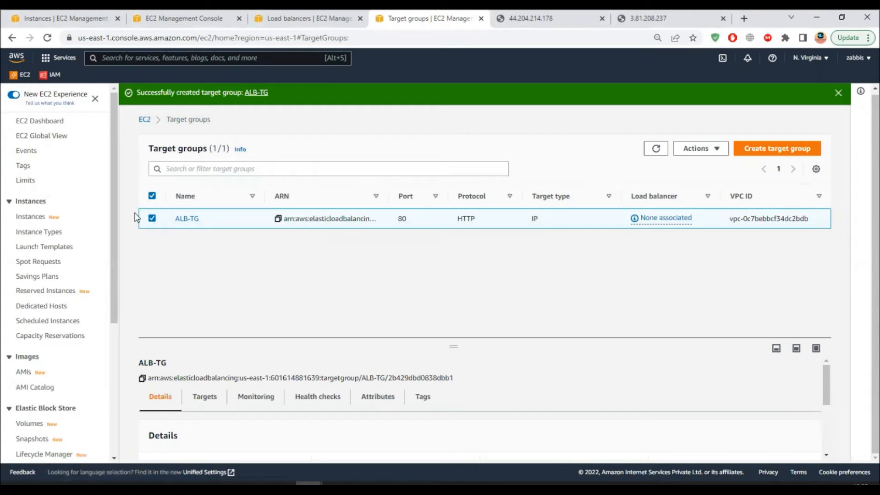
scroll(196, 409, "down", 1)
scroll(196, 409, "down", 2)
scroll(216, 367, "up", 2)
left_click(209, 386)
scroll(337, 405, "down", 2)
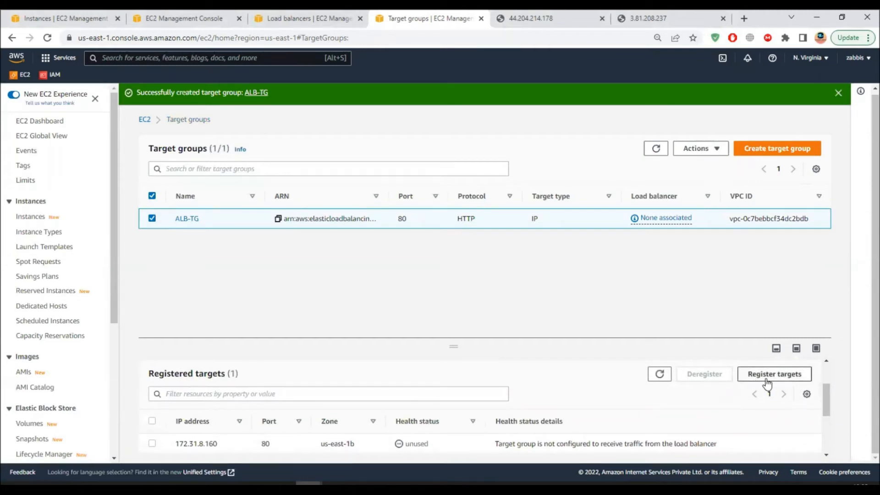
left_click(766, 379)
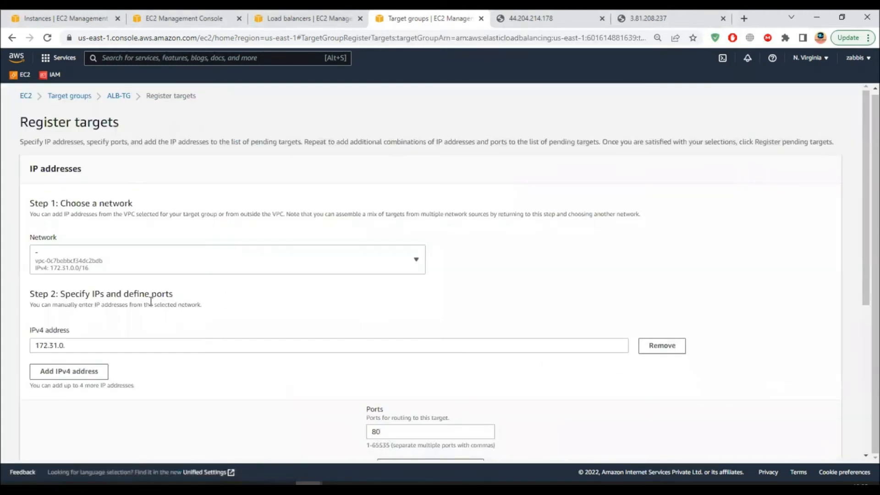
scroll(138, 348, "down", 5)
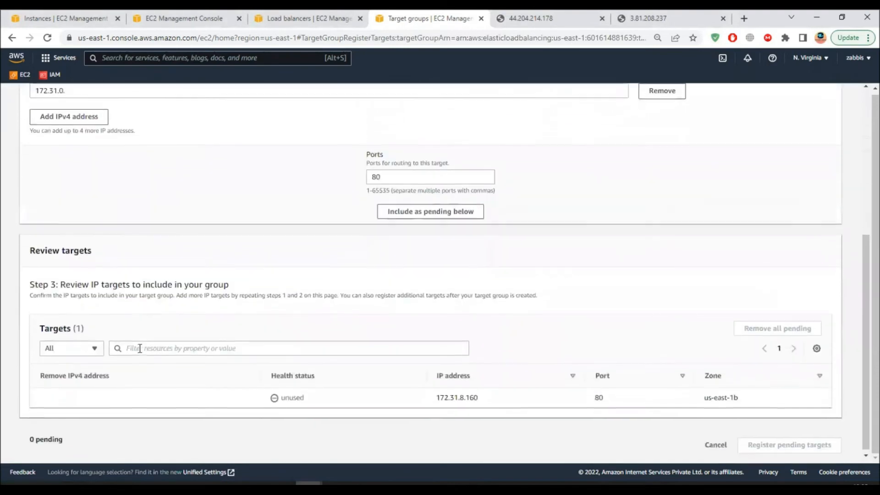
scroll(140, 348, "up", 5)
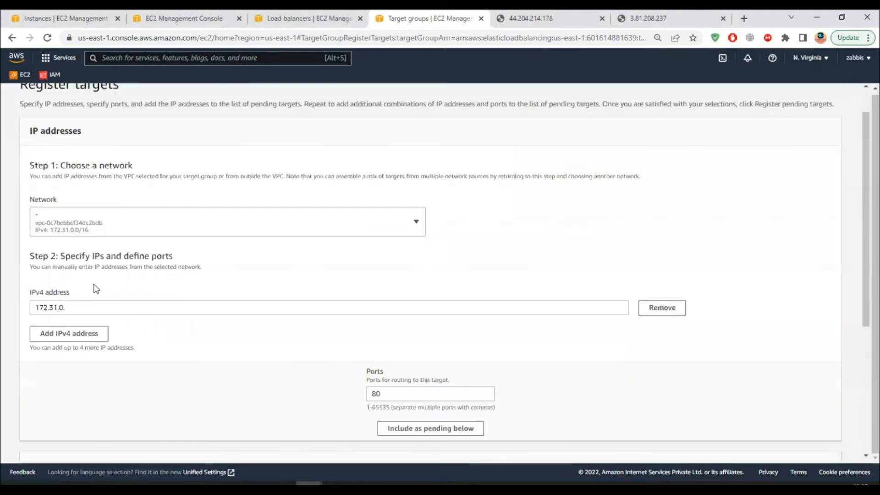
Copy the private IPv4 address of Web-Server-2 and enter it, 172.31.33.192, as the new target's IPv4 address
left_click(86, 311)
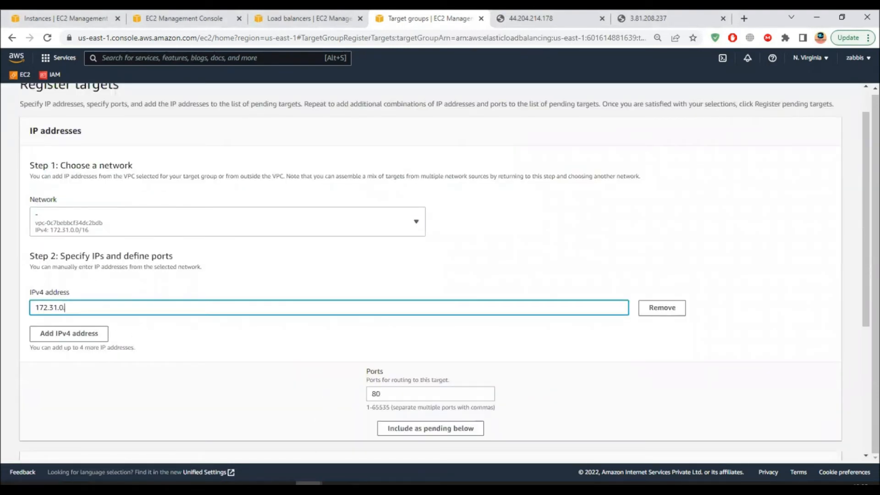
left_click(87, 14)
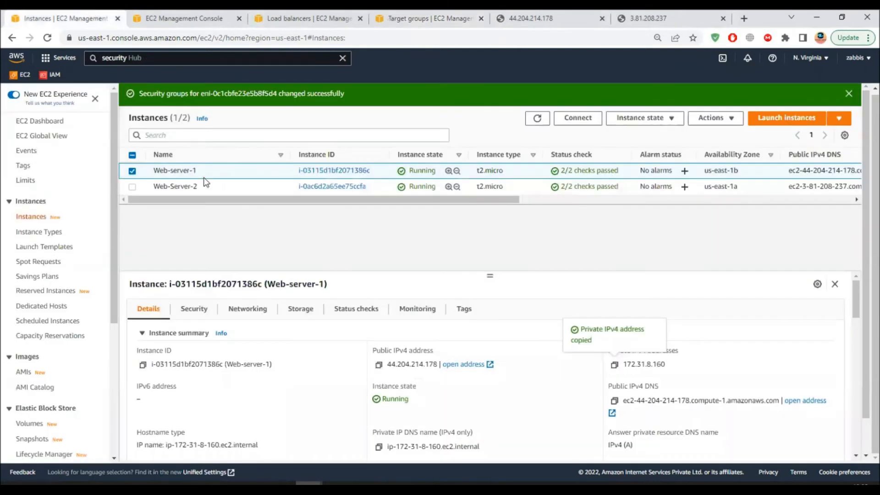
left_click(142, 176)
left_click(139, 186)
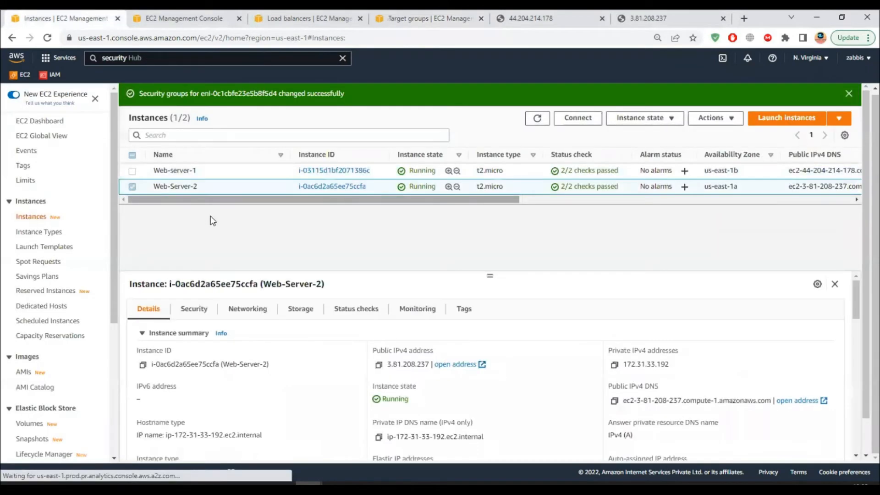
left_click(614, 366)
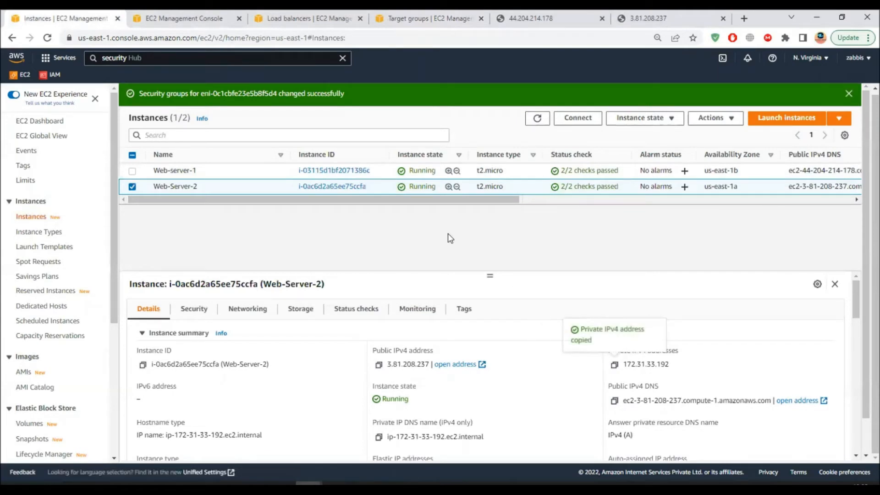
left_click(427, 19)
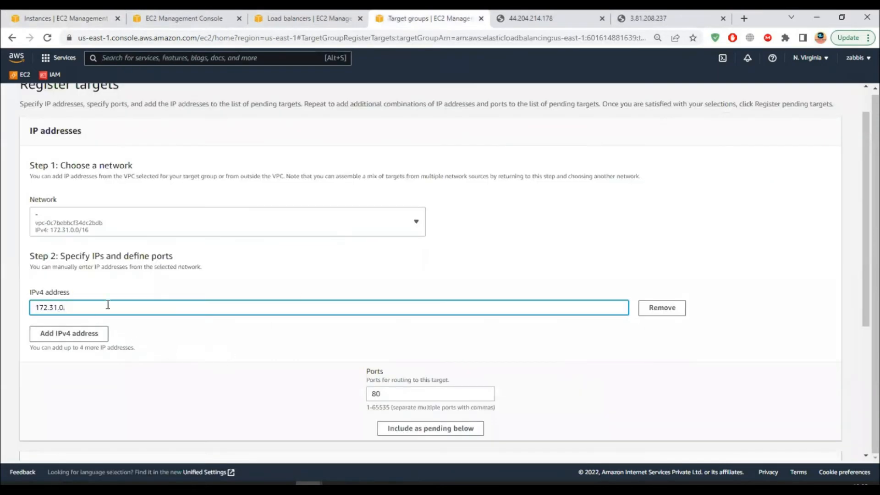
left_click_drag(102, 310, 34, 309)
right_click(39, 308)
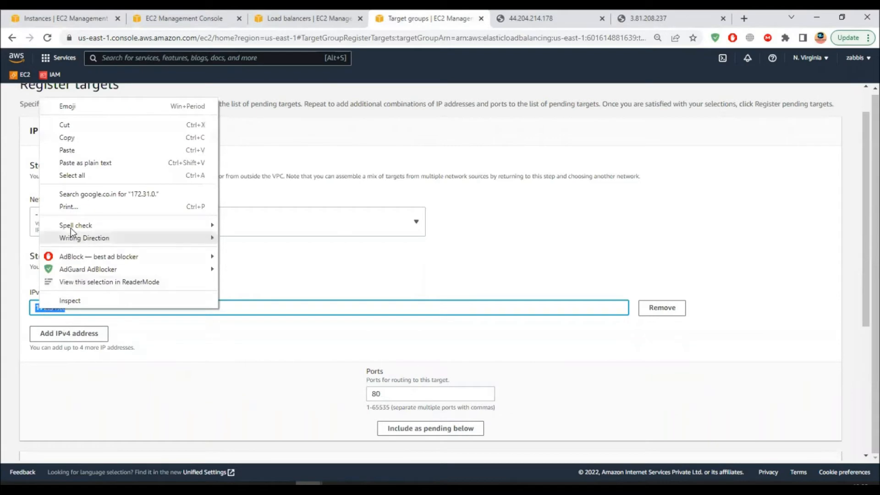
left_click(68, 150)
Include the Web-Server-2 address as pending on port 80 and register the pending target to ALB-TG
left_click(442, 428)
scroll(513, 436, "down", 6)
left_click(788, 442)
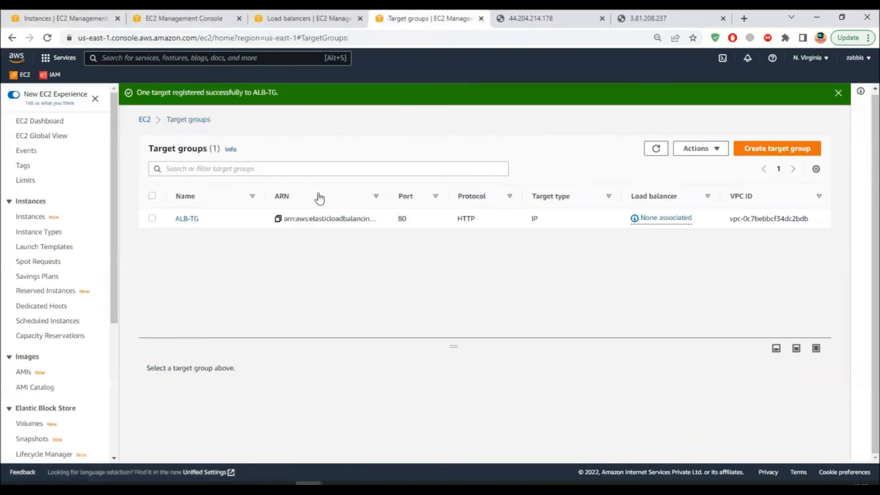
Examine the health check settings of ALB-TG and the zone and health status of its registered targets
left_click(152, 218)
scroll(312, 393, "down", 2)
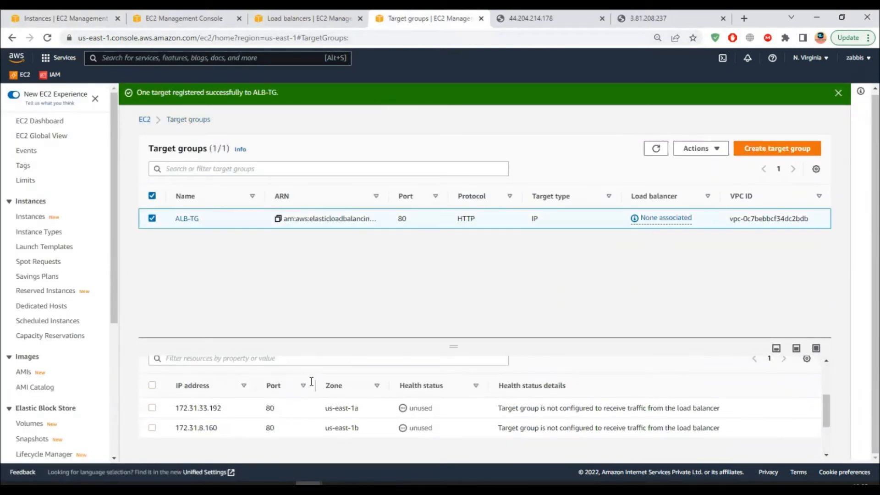
scroll(326, 385, "up", 3)
left_click(326, 403)
scroll(439, 433, "down", 2)
scroll(457, 430, "up", 2)
left_click(193, 376)
scroll(271, 407, "down", 2)
scroll(418, 436, "down", 2)
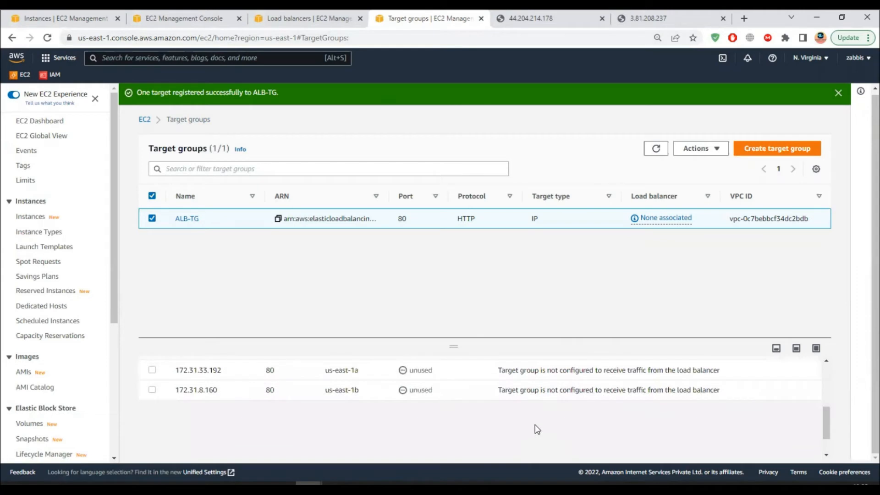
scroll(538, 395, "up", 2)
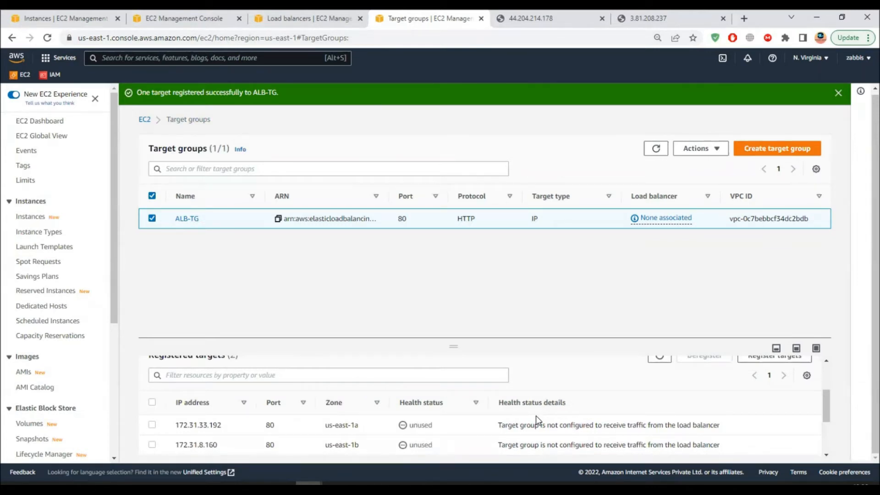
Return to the load balancer setup, refresh the target groups and forward the HTTP:80 listener to ALB-TG
left_click(293, 19)
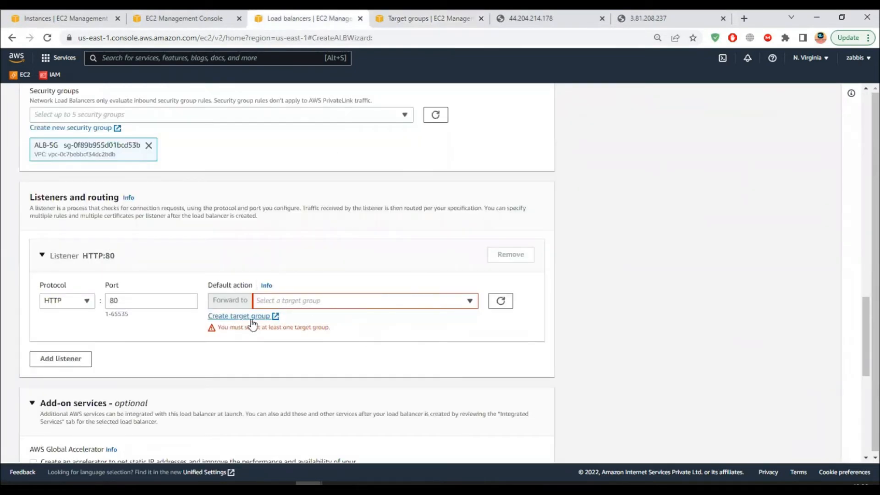
left_click(495, 306)
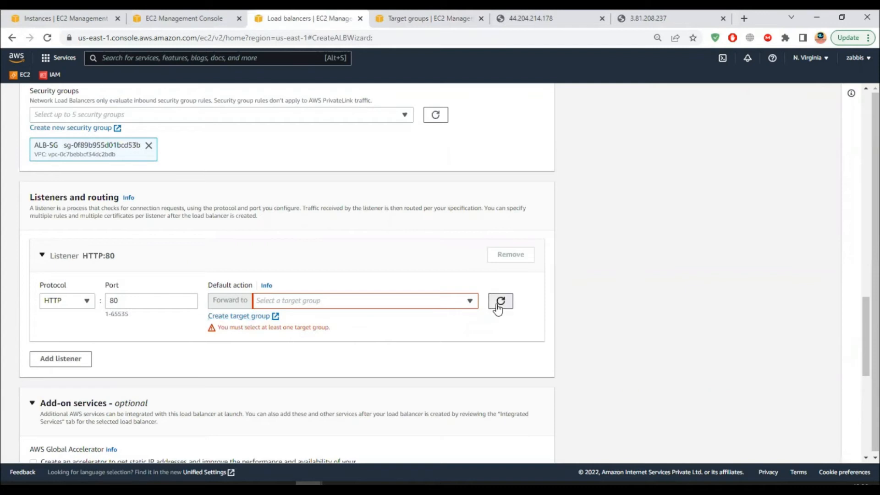
left_click(470, 303)
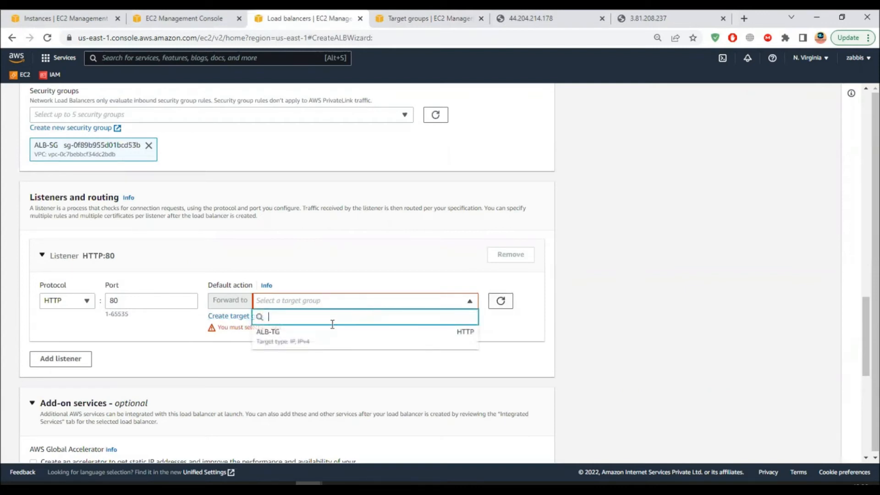
left_click(277, 344)
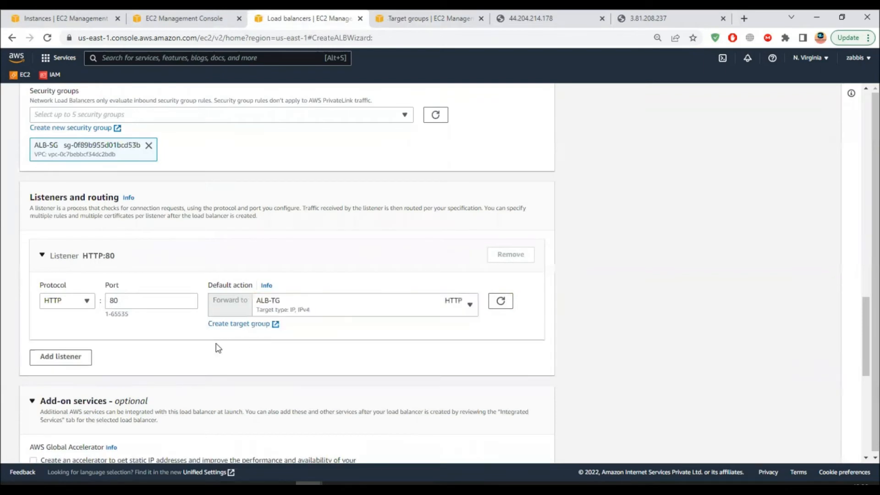
scroll(225, 380, "down", 8)
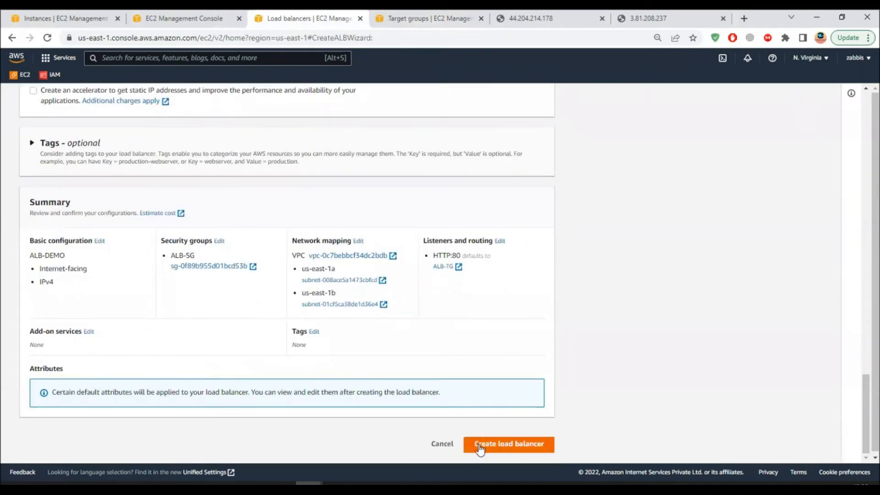
Review the load balancer configuration, create ALB-DEMO and view its state in the load balancer list
scroll(93, 259, "up", 5)
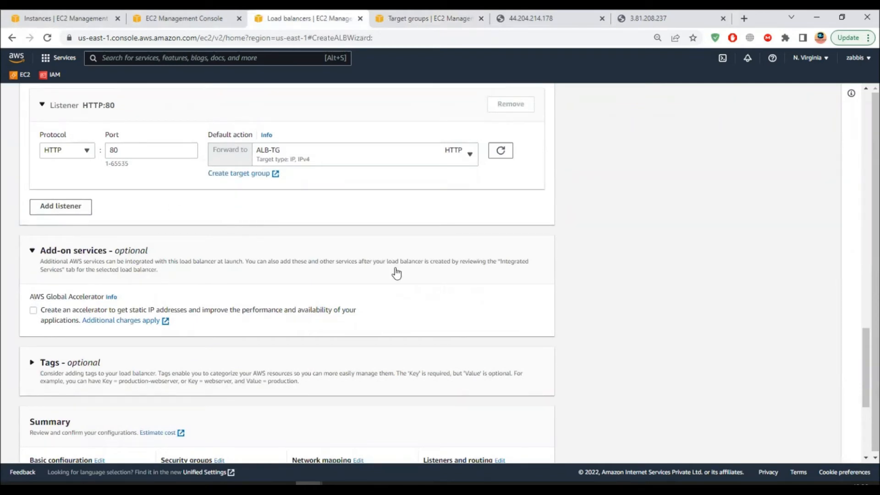
scroll(473, 343, "down", 5)
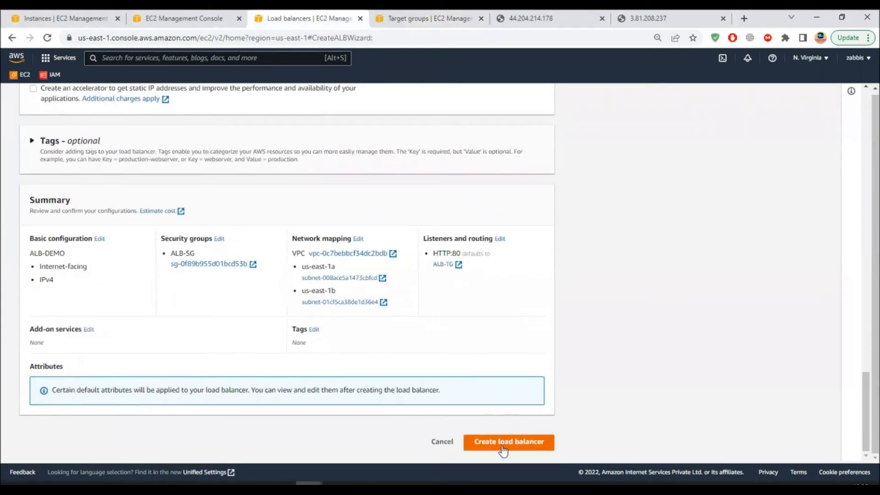
left_click(503, 446)
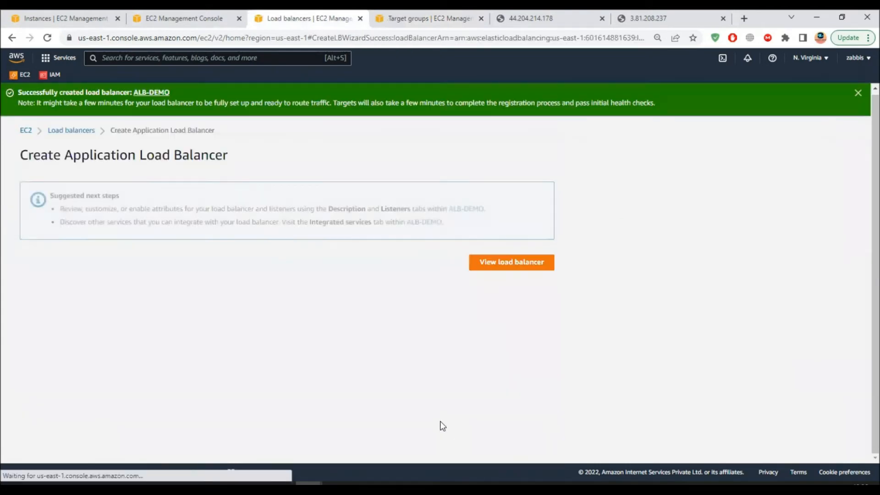
left_click(499, 271)
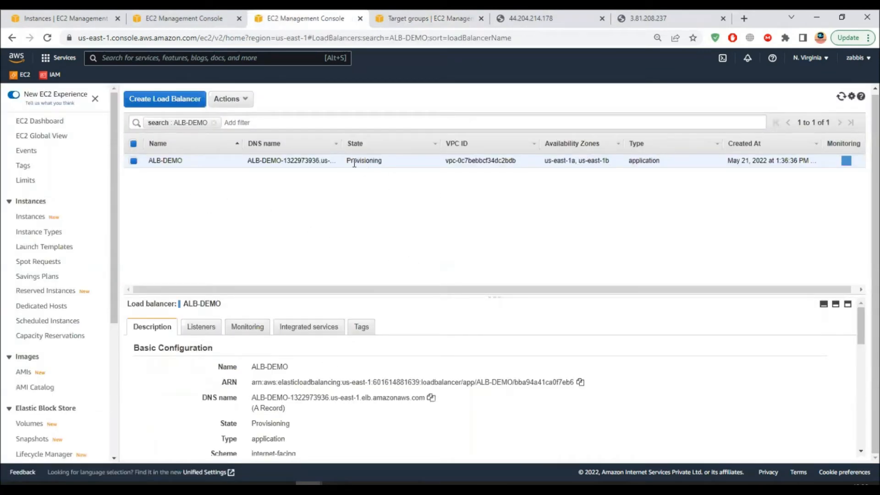
left_click_drag(349, 160, 384, 165)
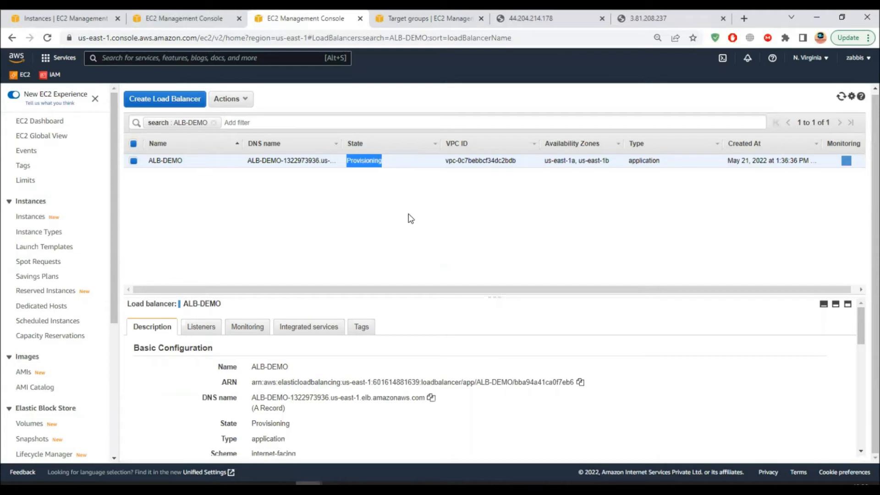
Examine the registered targets of ALB-TG and its stickiness and load balancing algorithm attributes
left_click(408, 18)
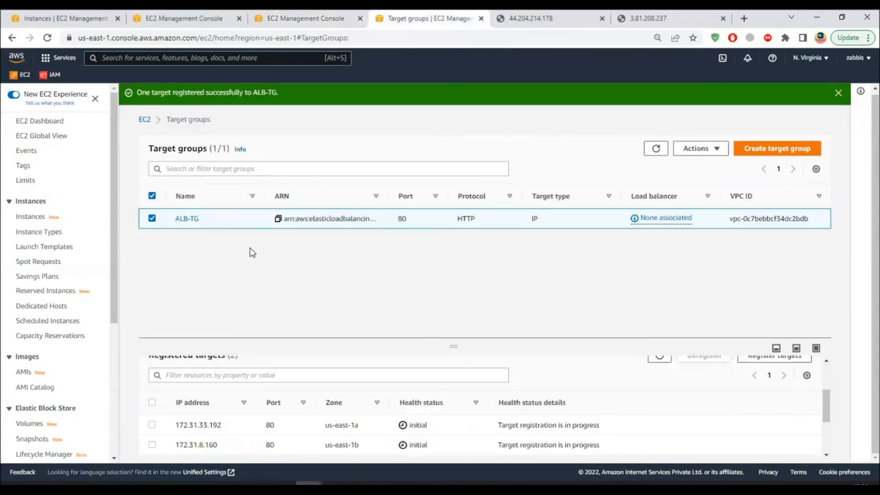
left_click(161, 398)
scroll(394, 408, "down", 3)
scroll(385, 385, "up", 3)
left_click(368, 398)
scroll(419, 420, "down", 3)
left_click_drag(149, 395, 179, 401)
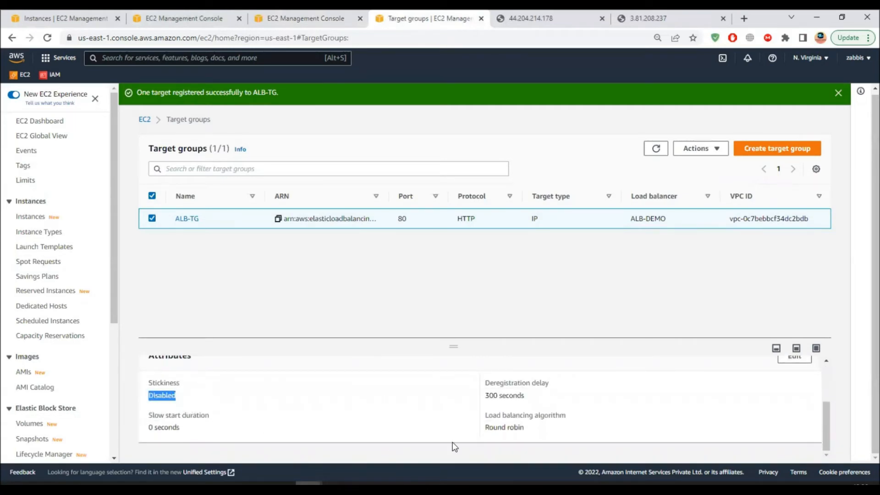
left_click_drag(484, 429, 588, 447)
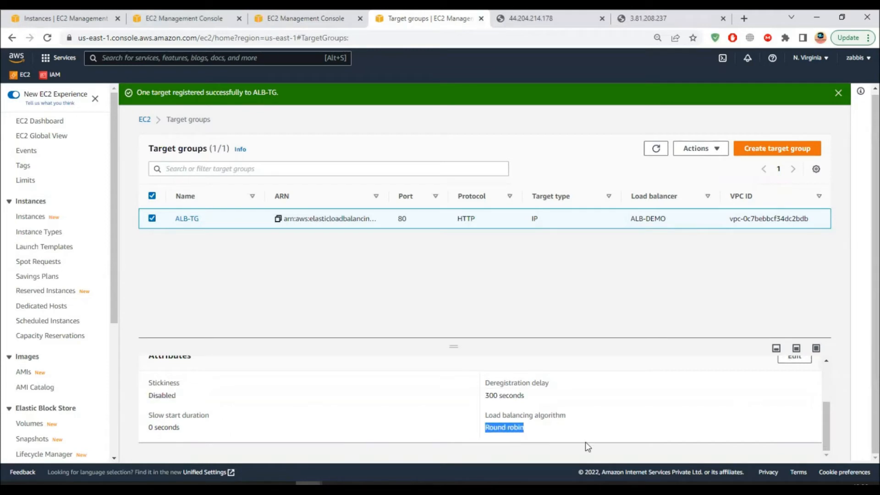
scroll(524, 442, "up", 2)
scroll(540, 441, "down", 2)
Try the least outstanding requests algorithm and the stickiness option in ALB-TG's attributes, and discard the edits
left_click(794, 360)
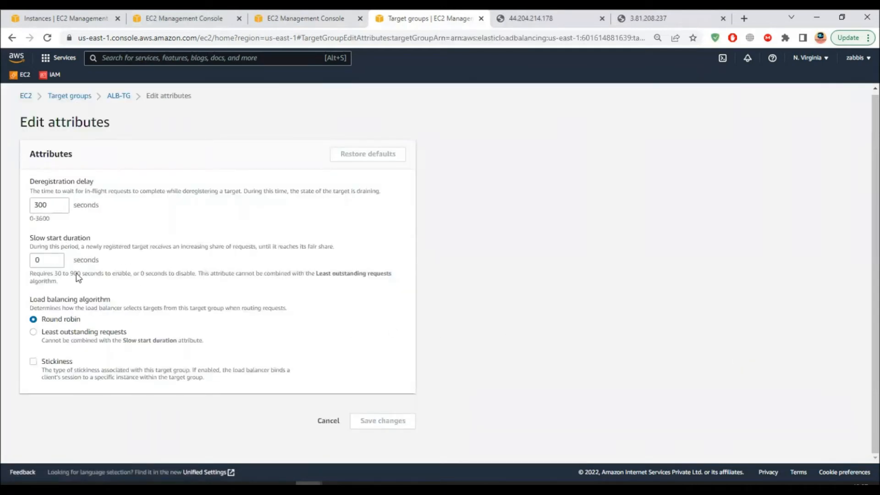
left_click(55, 336)
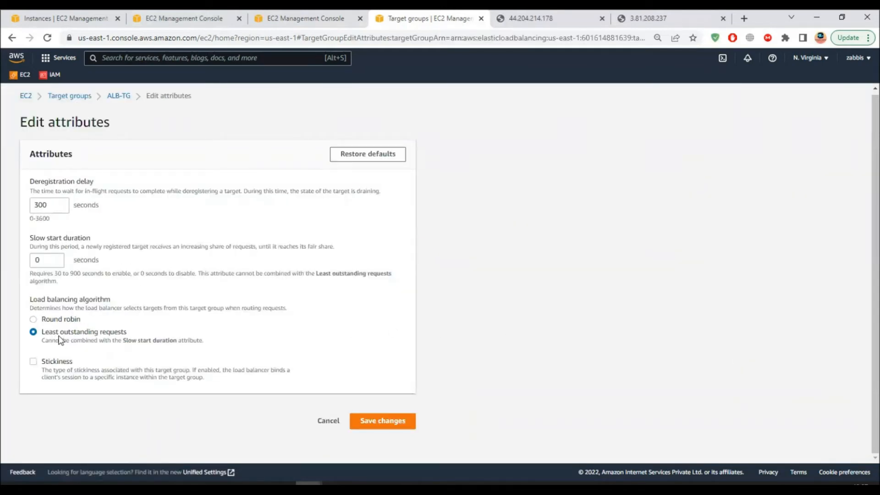
left_click(54, 319)
left_click(47, 366)
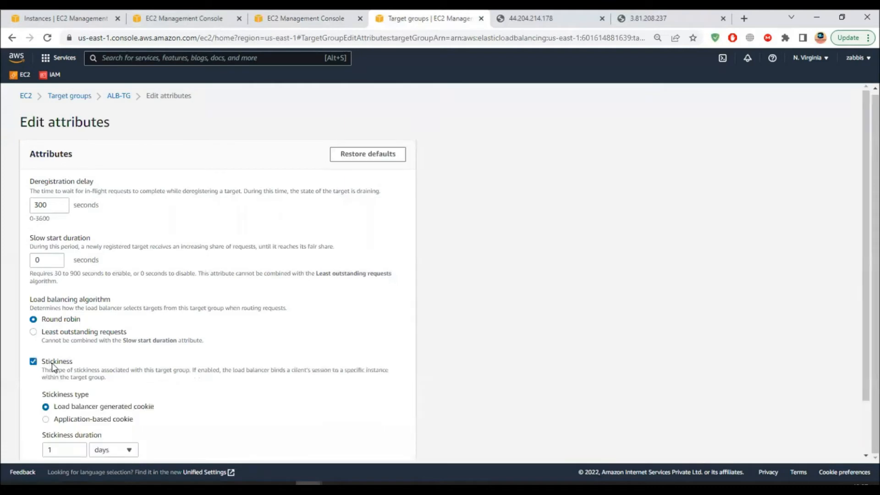
scroll(91, 407, "down", 2)
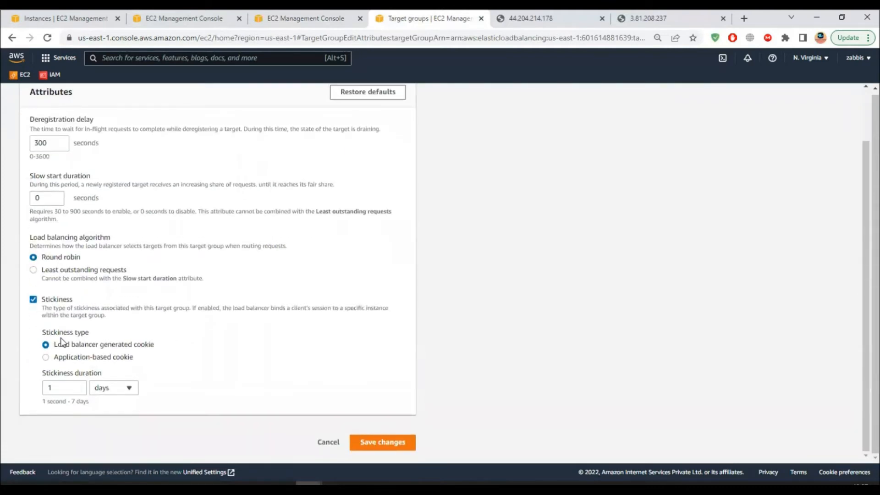
left_click(49, 303)
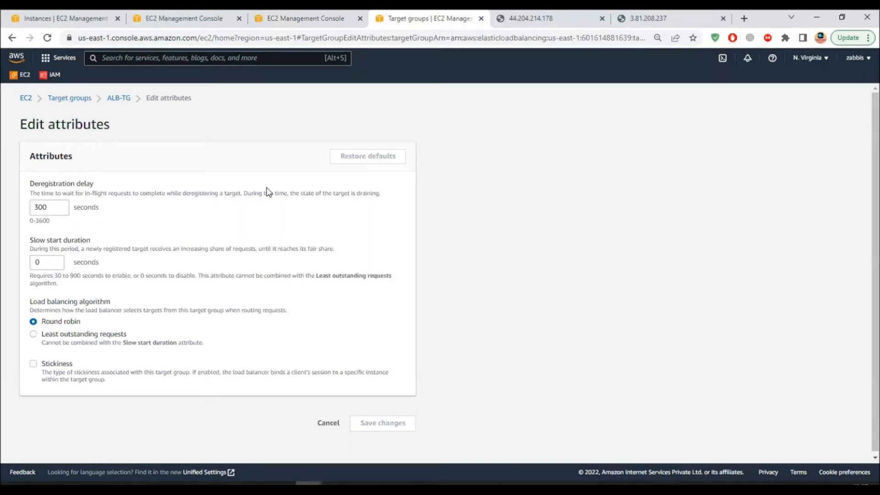
left_click(327, 427)
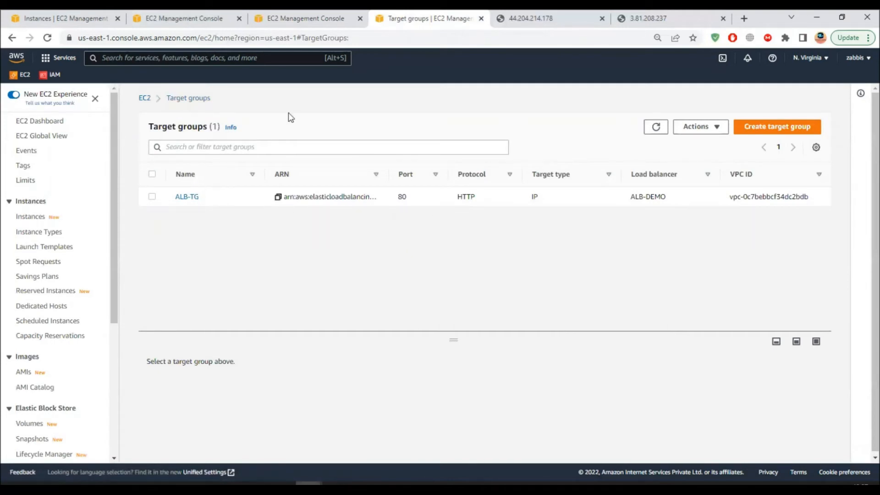
Return to the load balancer list and refresh it to check the state of ALB-DEMO
left_click(285, 20)
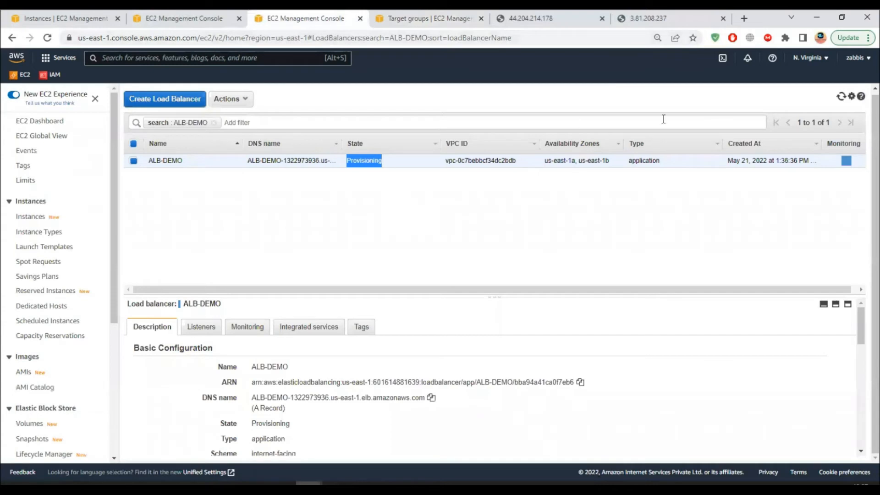
left_click(840, 97)
left_click(840, 97)
left_click(840, 97)
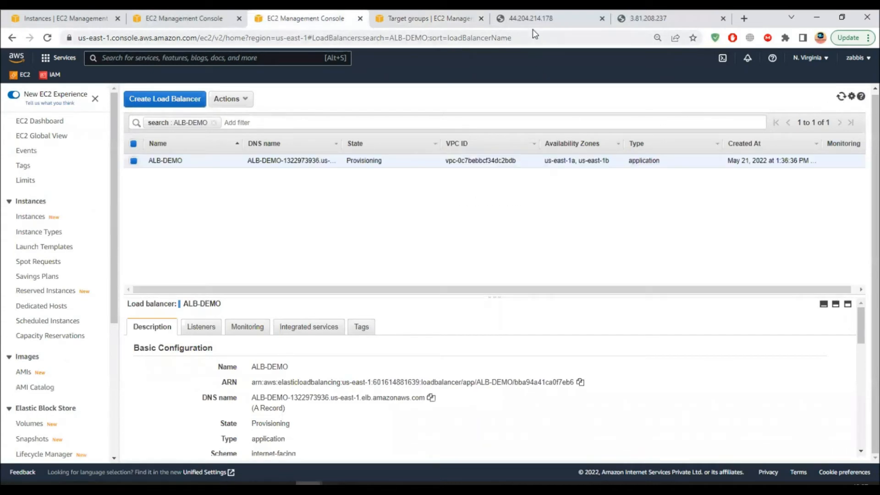
Reload the web server pages at 44.204.214.178 and 3.81.208.237 to check that both servers respond
left_click(534, 19)
left_click(47, 38)
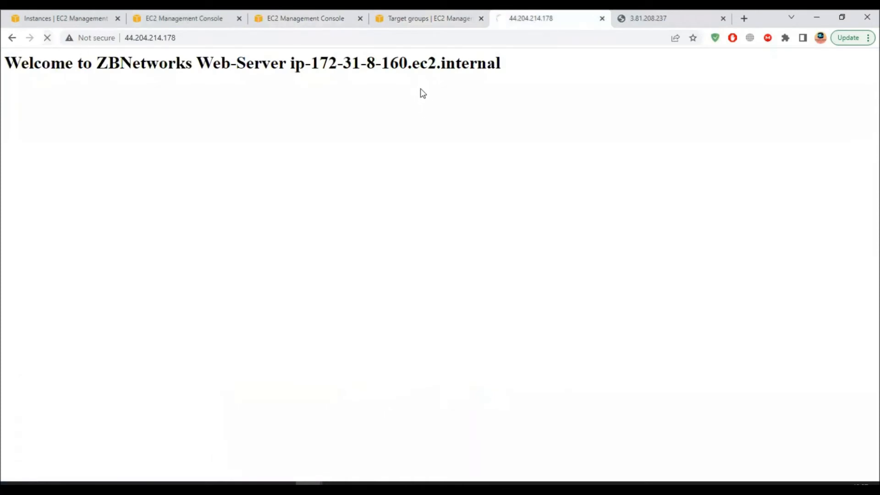
left_click(631, 19)
left_click(48, 38)
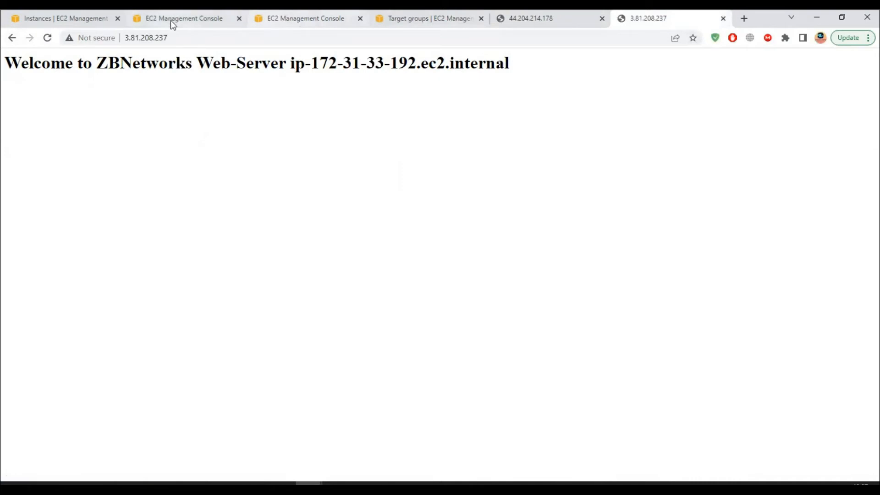
Recheck the state of ALB-DEMO in the refreshed load balancer list and copy its DNS name
left_click(255, 23)
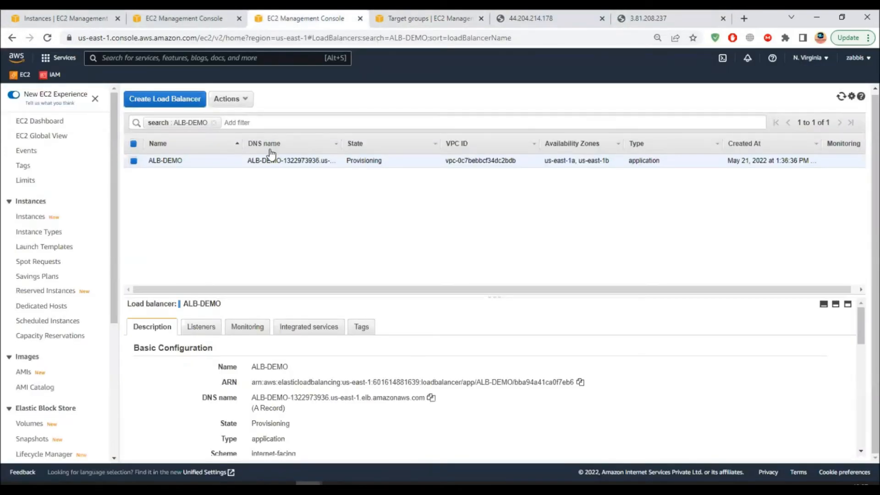
left_click(841, 96)
left_click_drag(381, 161, 351, 161)
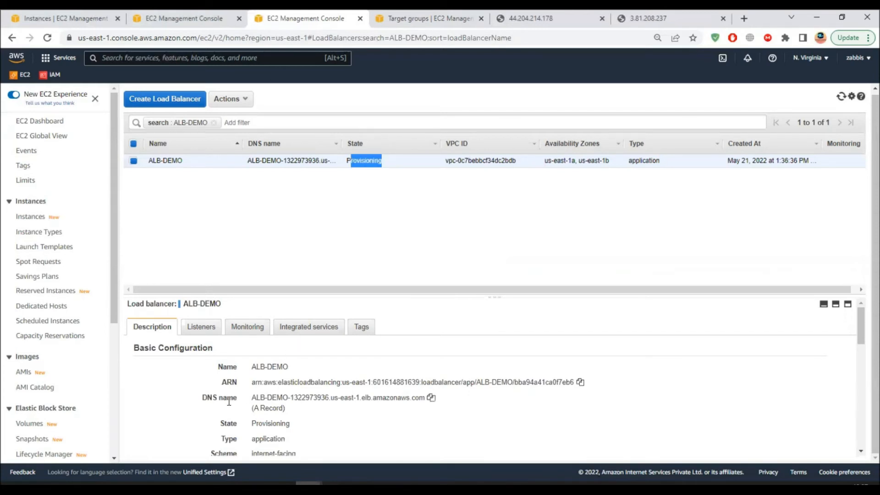
left_click(430, 398)
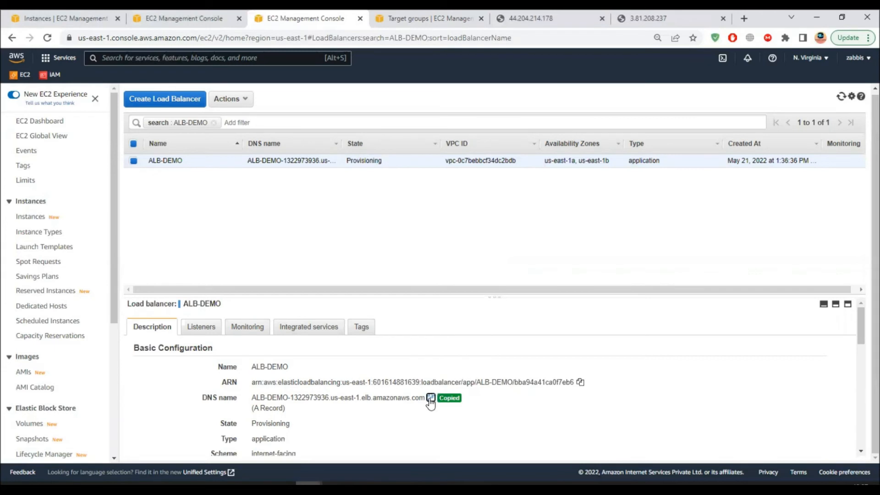
left_click(841, 98)
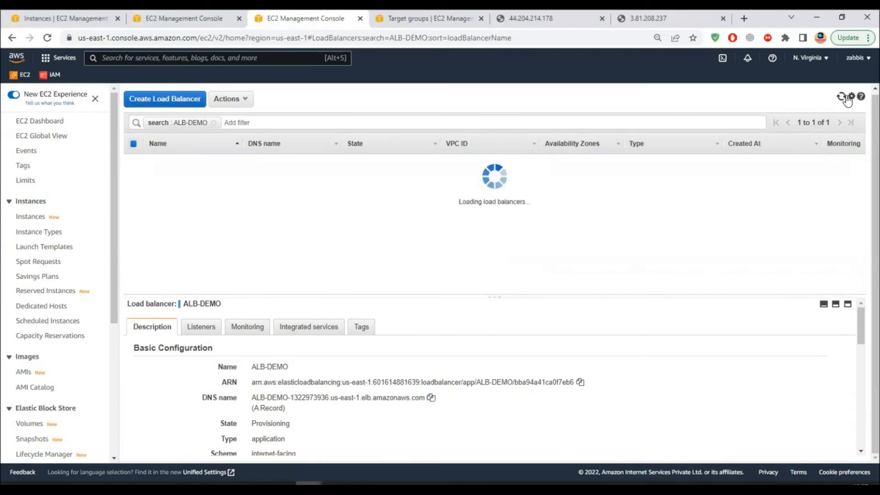
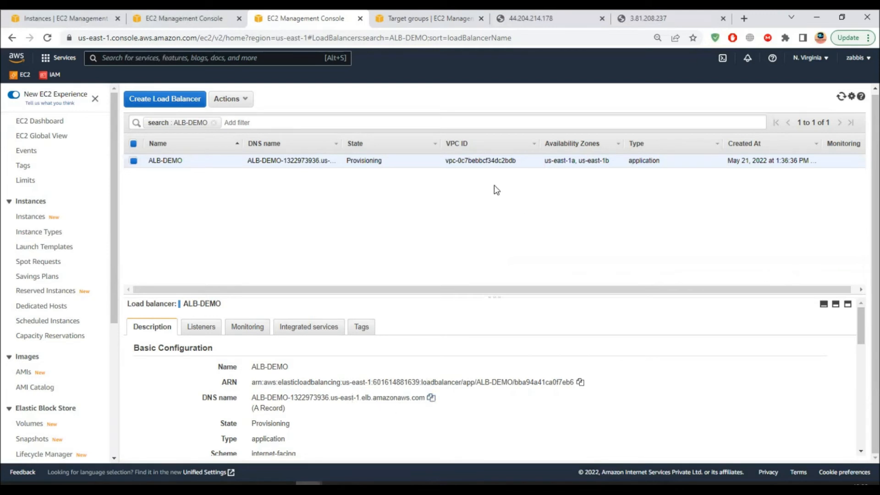
left_click(840, 98)
View the page at 44.204.214.178 again and keep refreshing the load balancer list to monitor ALB-DEMO
left_click(539, 19)
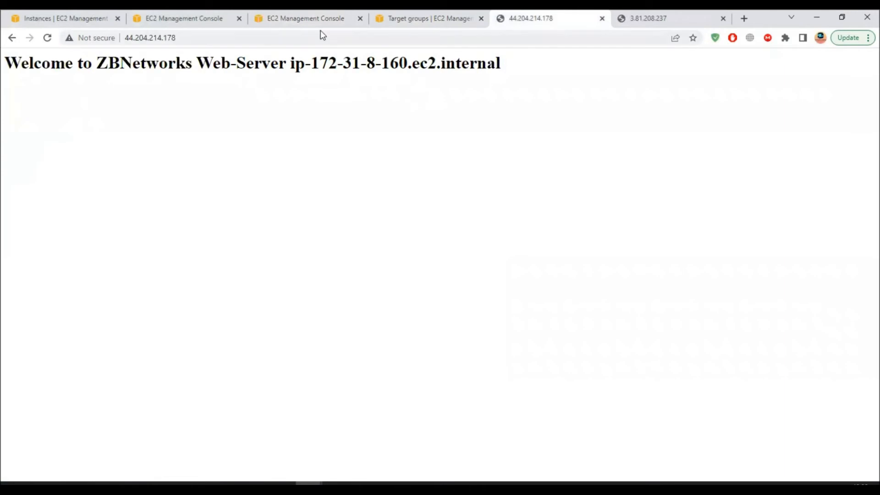
left_click(256, 20)
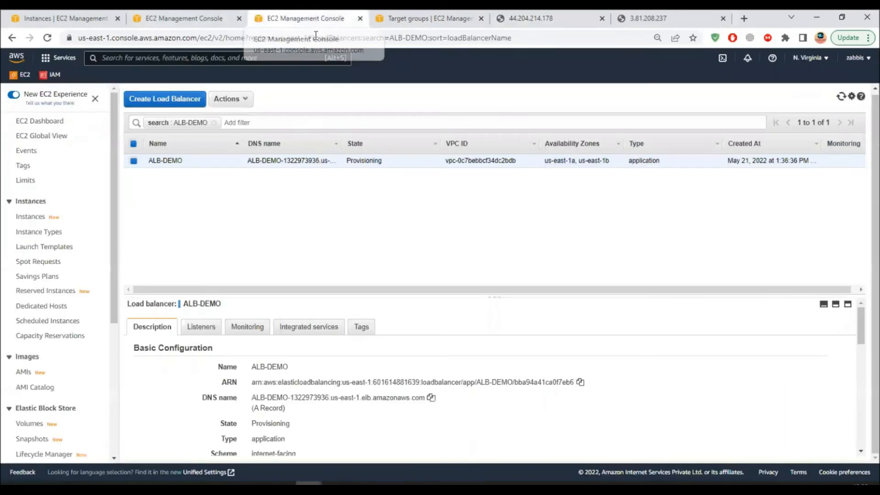
left_click(840, 97)
left_click(841, 98)
left_click(841, 99)
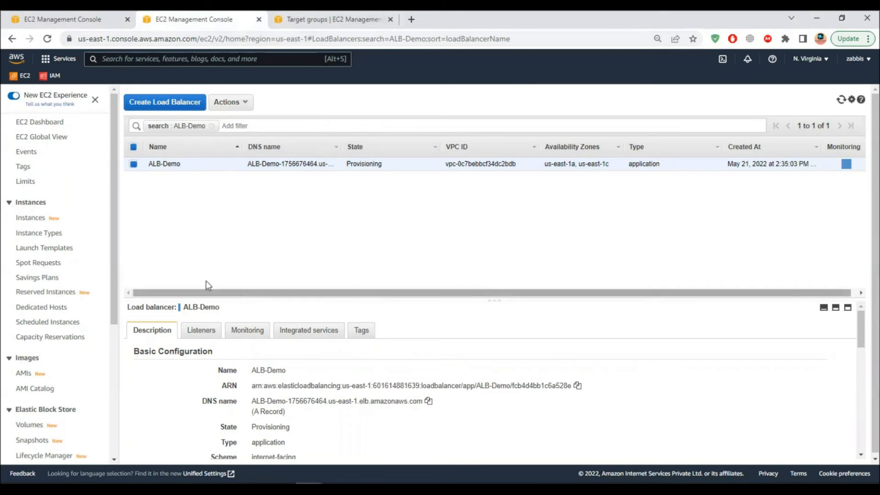
Refresh the instances list, copy the running web-server-1's public IPv4 address and open 44.203.93.98 in a new browser tab
left_click(88, 23)
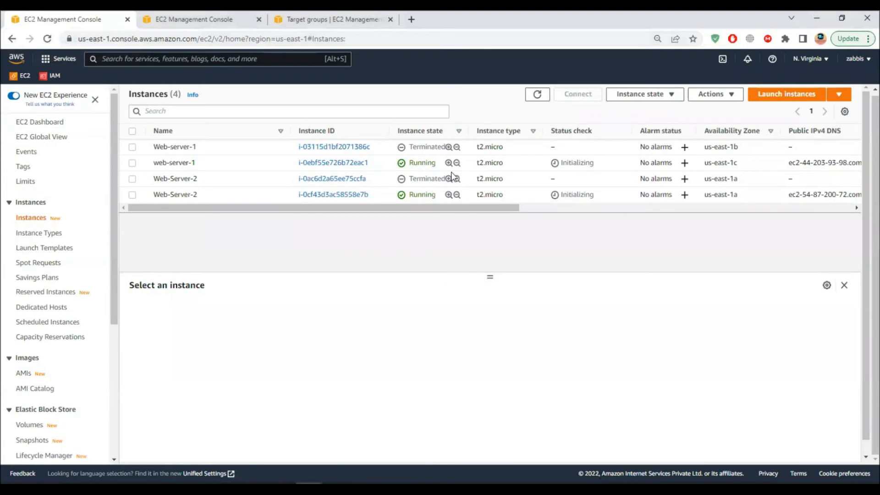
left_click(548, 99)
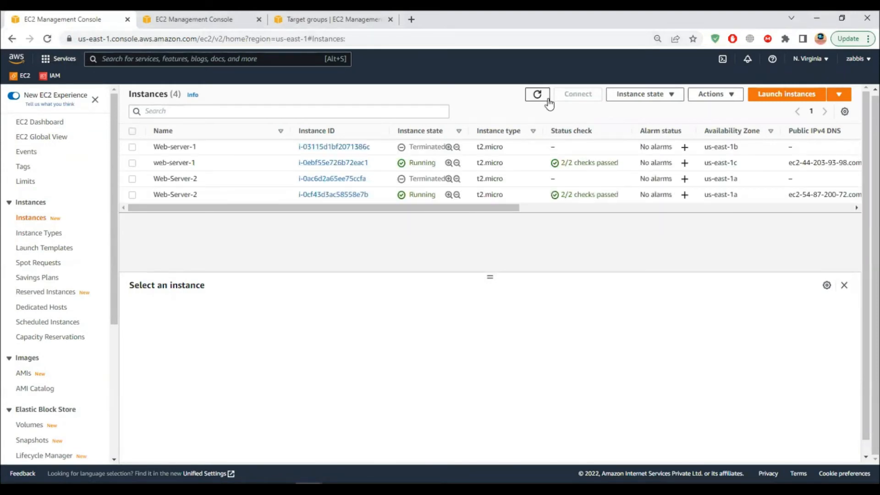
left_click(142, 165)
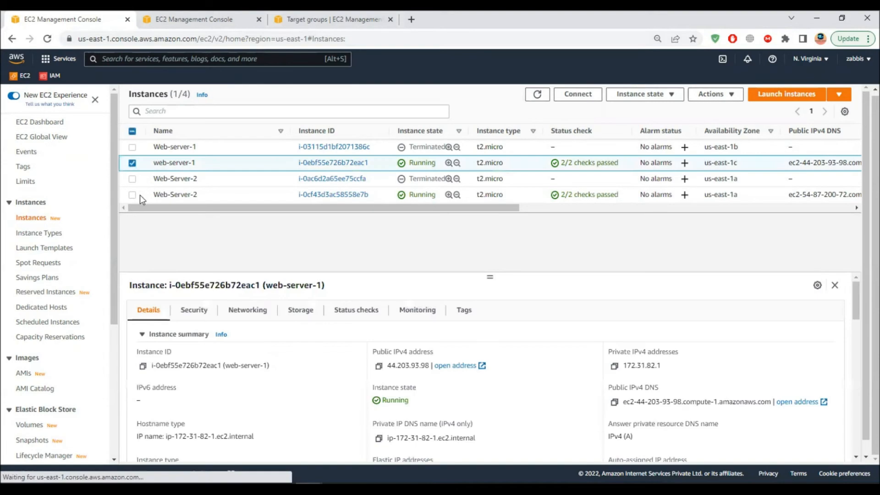
left_click(142, 195)
left_click(151, 189)
left_click(378, 365)
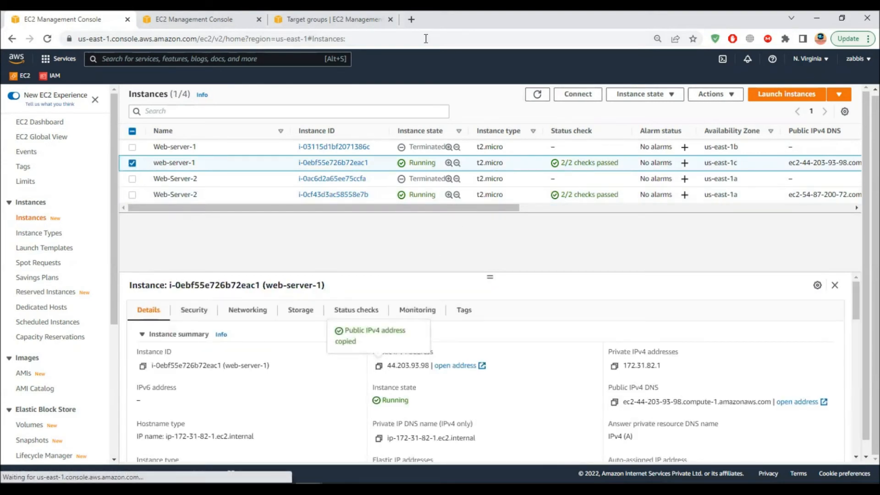
left_click(410, 20)
key("ctrl+v")
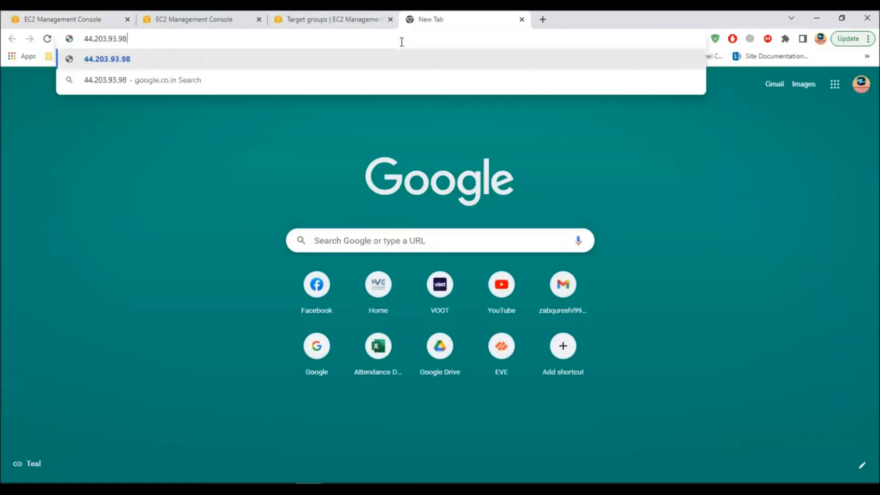
key("Return")
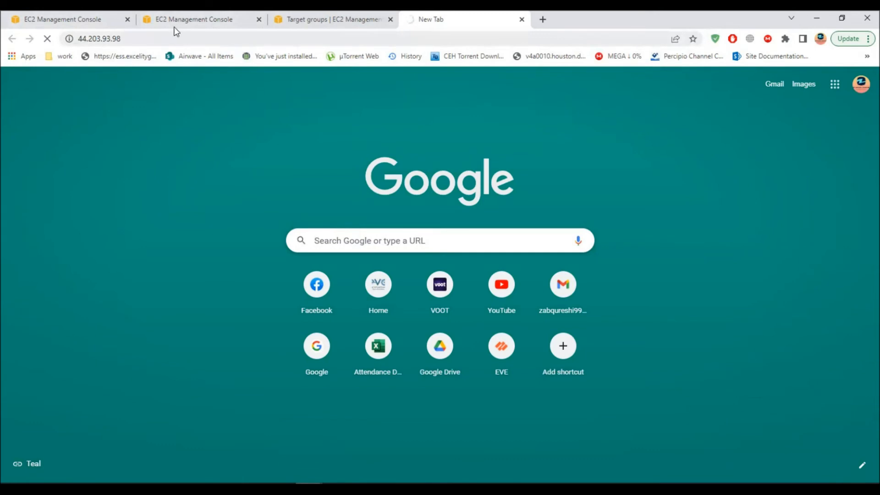
Copy the running Web-Server-2's public IPv4 address, open 54.87.200.72 in a new browser tab and reload the page
left_click(105, 19)
left_click(132, 194)
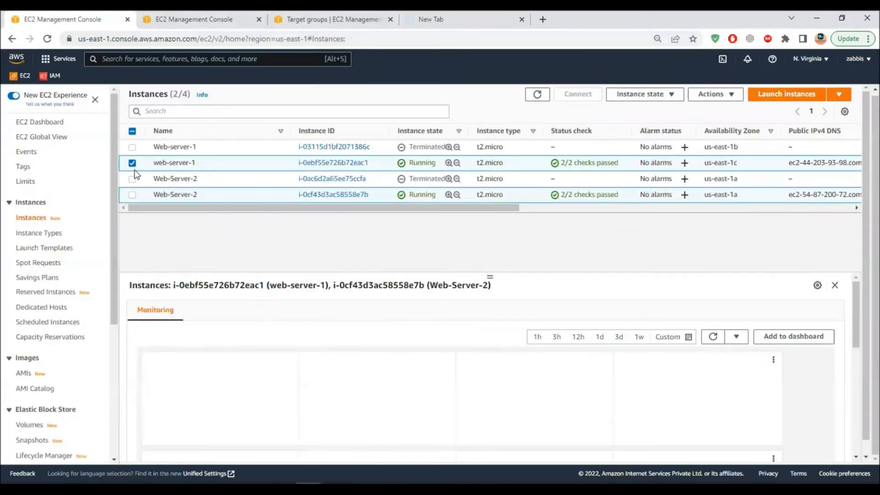
left_click(132, 162)
left_click(379, 365)
left_click(543, 19)
left_click(442, 38)
key("ctrl+v")
key("Return")
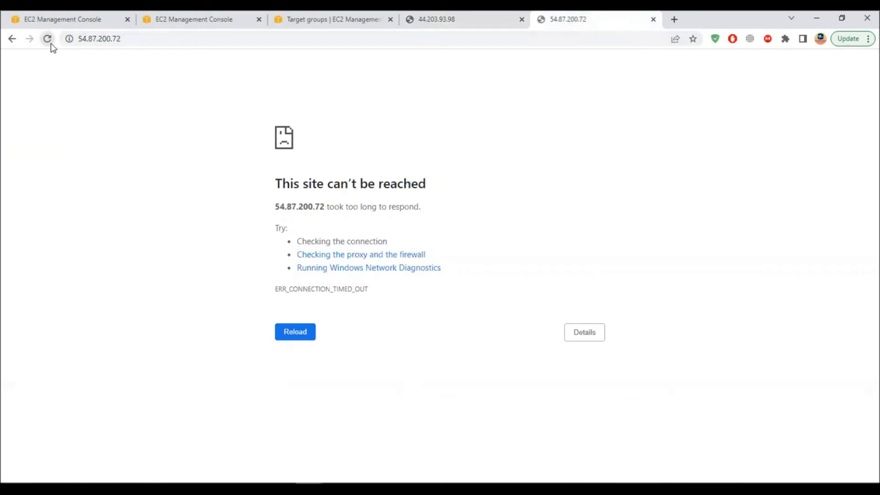
left_click(47, 40)
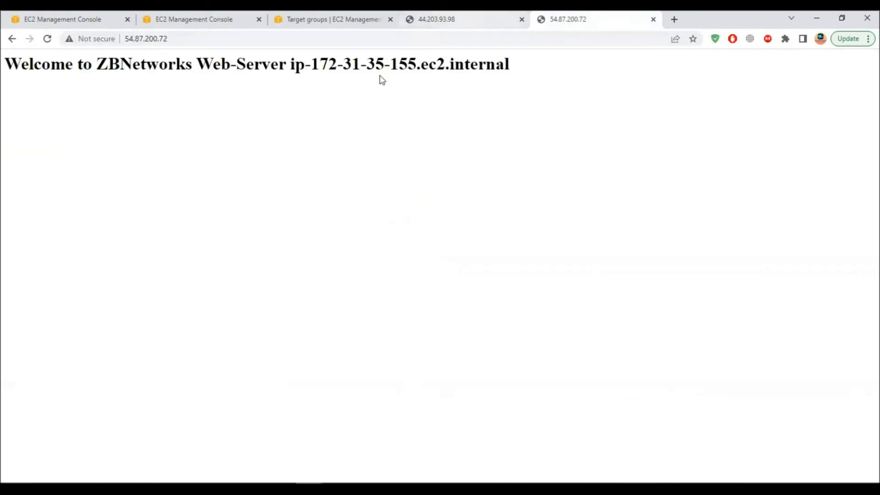
Compare the host names served at 54.87.200.72 and 44.203.93.98, and refresh the load balancer list to recheck ALB-Demo's state
left_click_drag(416, 64, 328, 64)
left_click(460, 21)
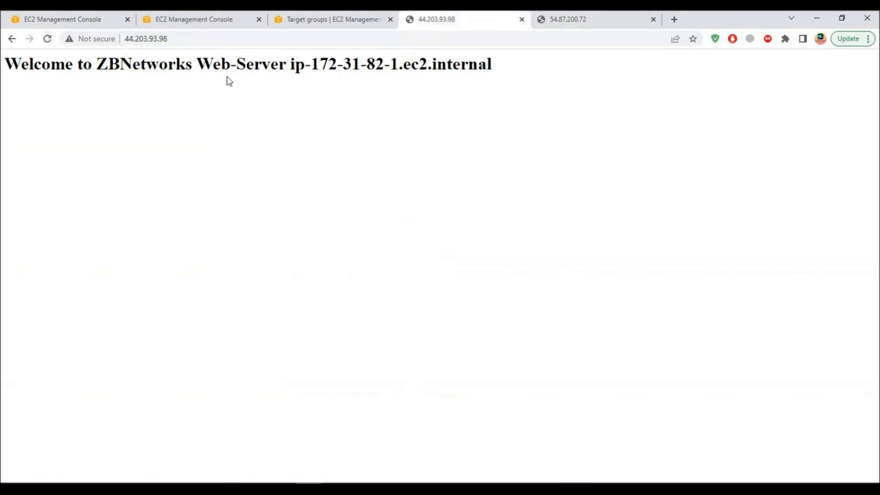
left_click(79, 22)
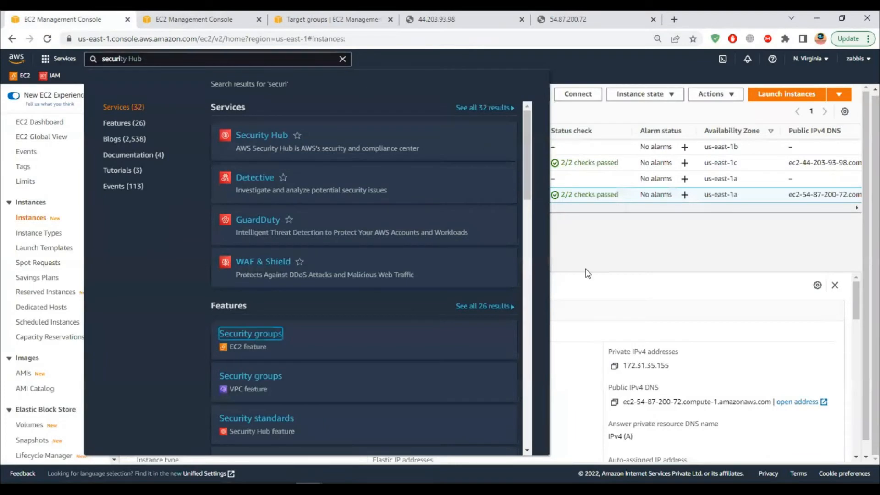
left_click(585, 255)
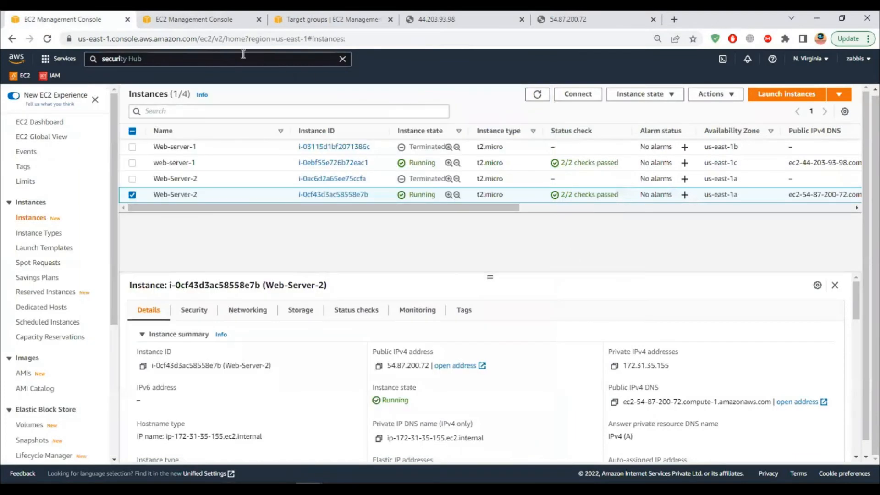
left_click(315, 20)
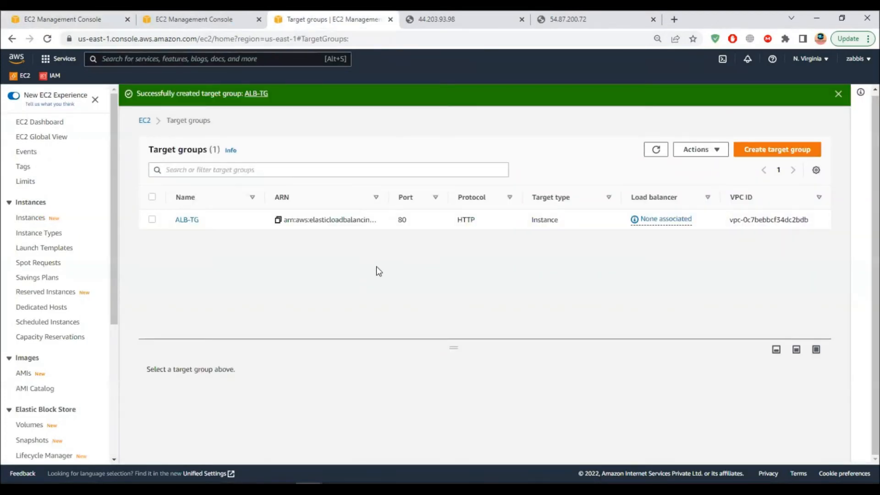
left_click(170, 26)
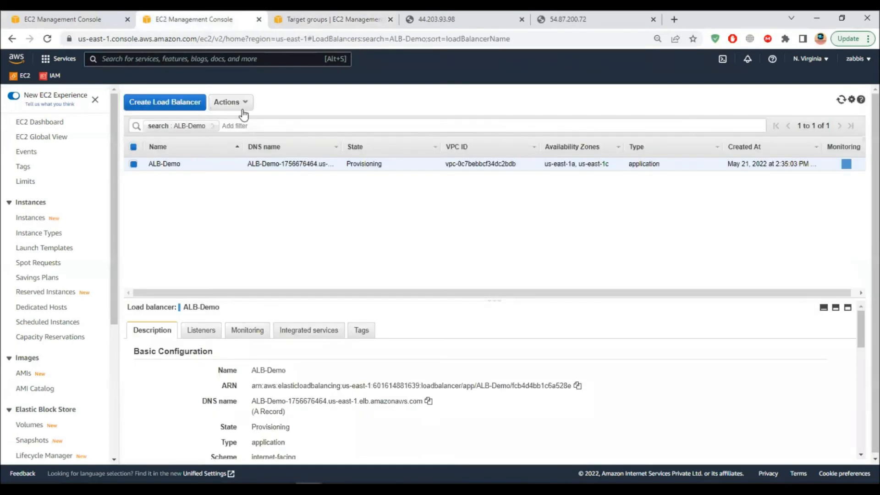
left_click(839, 103)
left_click(838, 103)
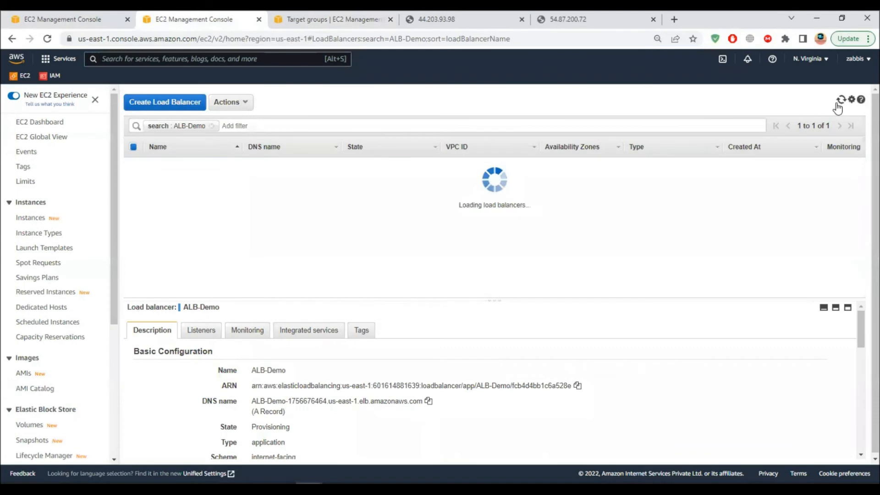
Review ALB-Demo's basic configuration and inspect its IP address type settings, closing the editor without saving
scroll(239, 362, "down", 2)
scroll(243, 367, "up", 3)
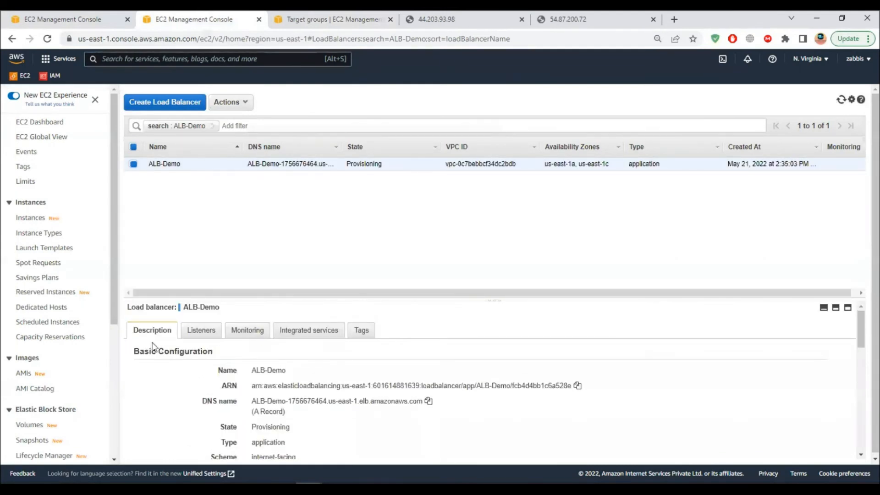
scroll(247, 385, "down", 3)
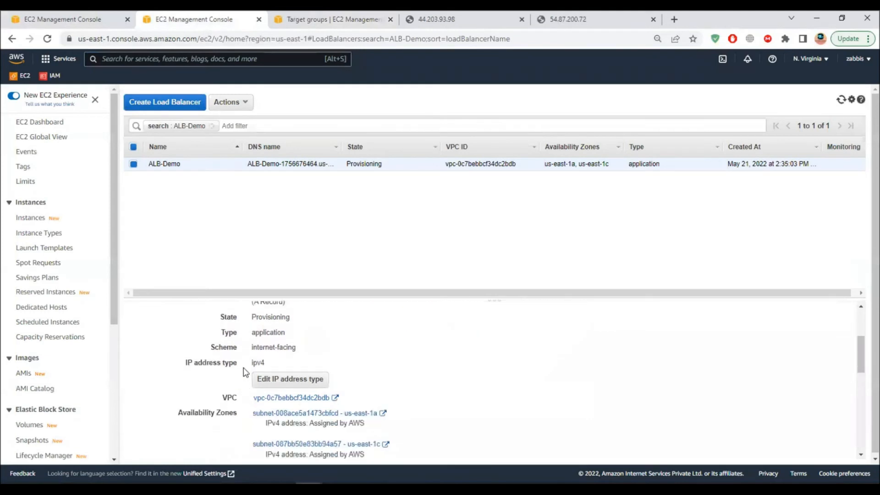
left_click(277, 384)
left_click(403, 242)
left_click(392, 254)
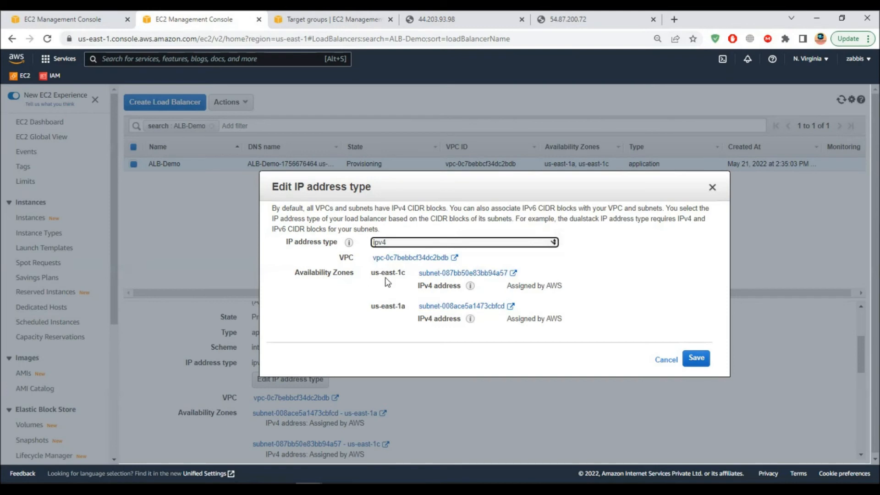
left_click(666, 362)
Inspect the availability zones and subnets available for ALB-Demo, cancelling without changes
scroll(405, 405, "down", 5)
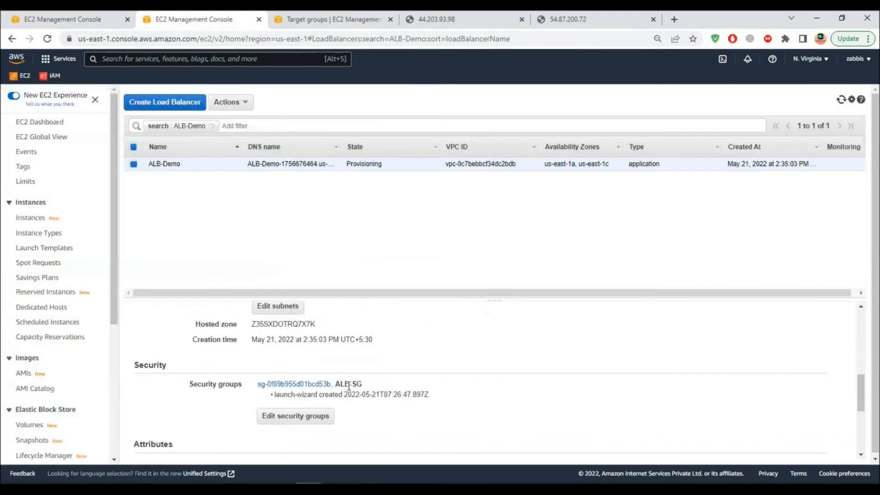
scroll(282, 325, "up", 2)
left_click(278, 361)
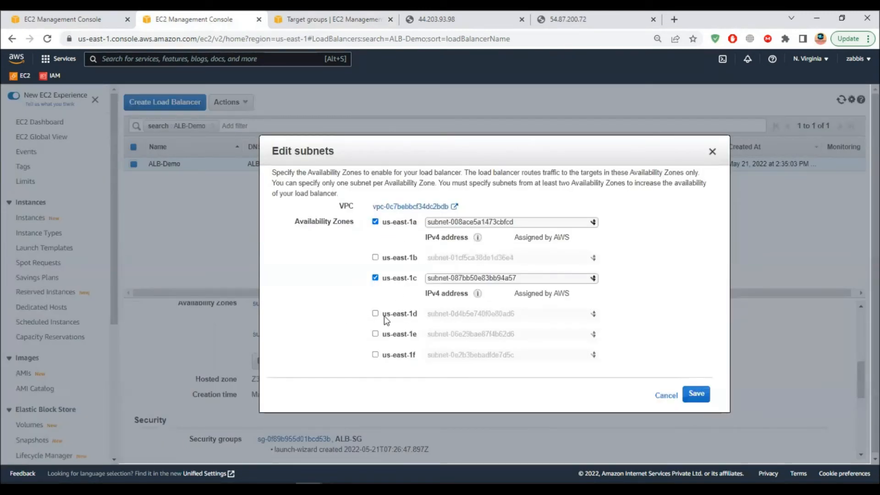
left_click(666, 397)
Review ALB-Demo's security group and attributes such as HTTP/2, and inspect the editable attributes without saving
scroll(329, 391, "down", 3)
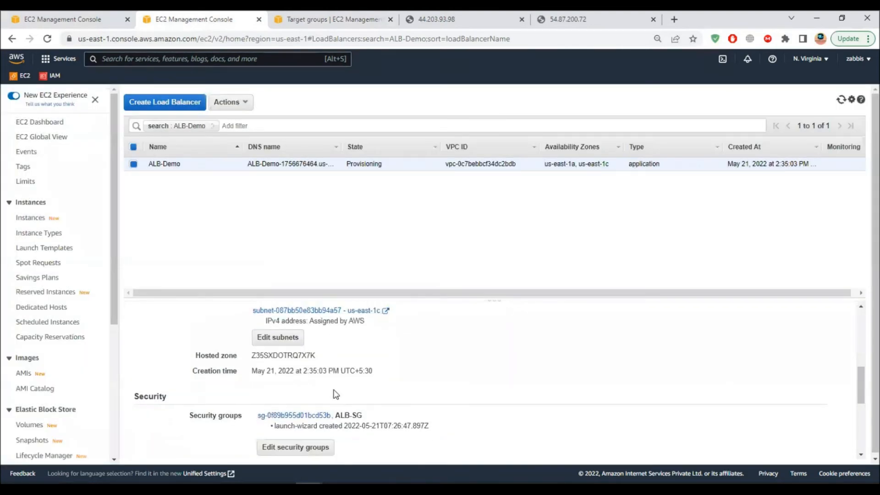
left_click_drag(337, 328, 363, 329)
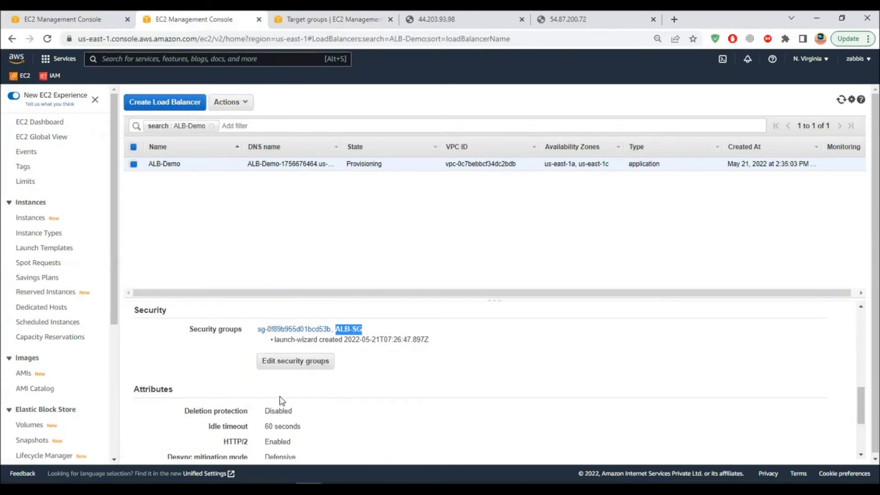
scroll(211, 416, "down", 2)
scroll(238, 394, "down", 2)
scroll(242, 397, "up", 3)
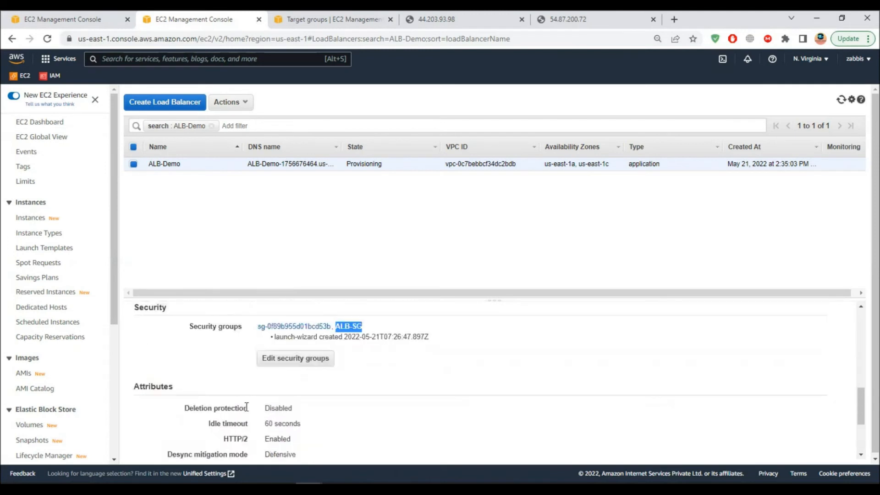
scroll(250, 408, "down", 3)
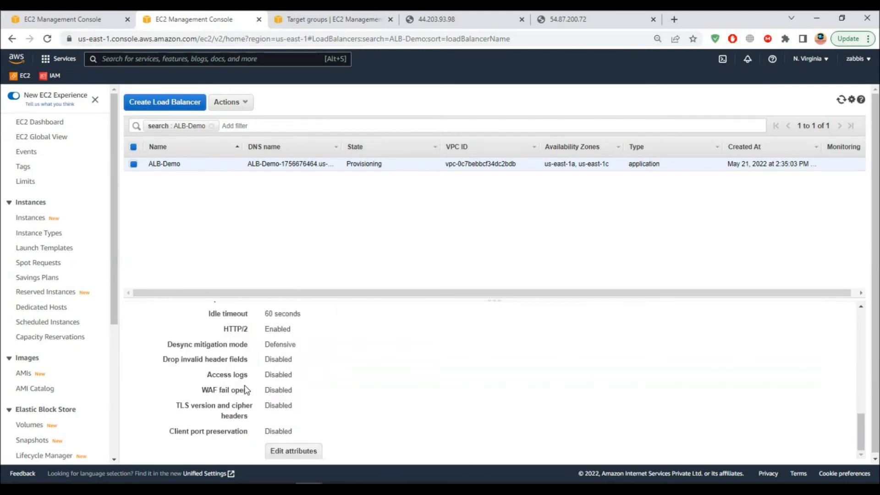
mouse_move(279, 390)
left_mouse_down()
mouse_move(263, 381)
mouse_move(284, 384)
left_mouse_up()
scroll(252, 372, "up", 2)
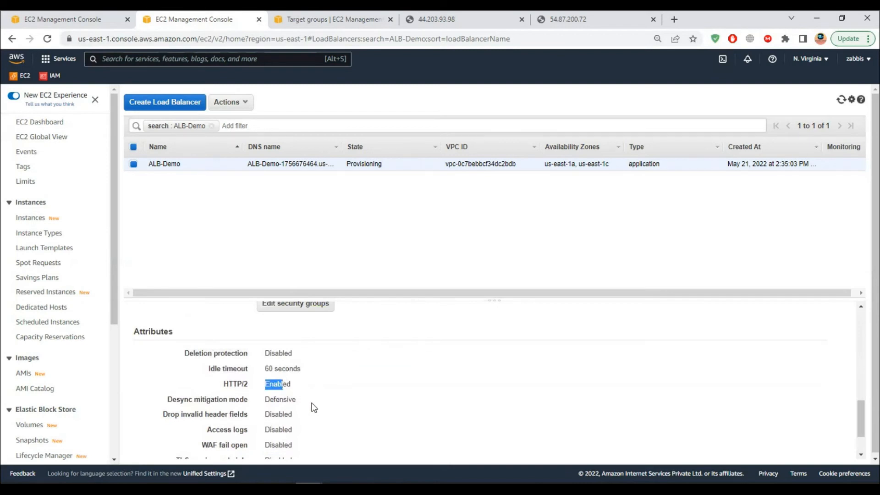
scroll(313, 410, "down", 2)
left_click(294, 449)
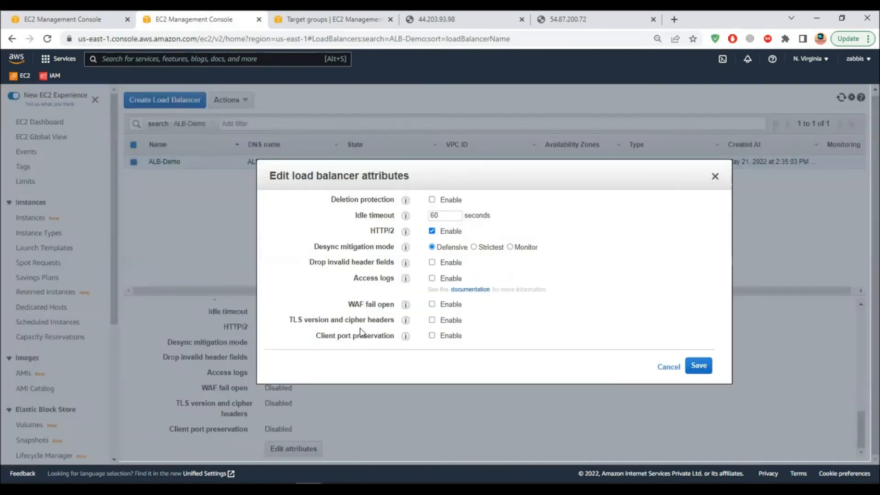
left_click(669, 366)
Examine ALB-Demo's listeners and the form for adding another listener, cancelling without adding one
scroll(393, 356, "up", 5)
scroll(230, 360, "up", 3)
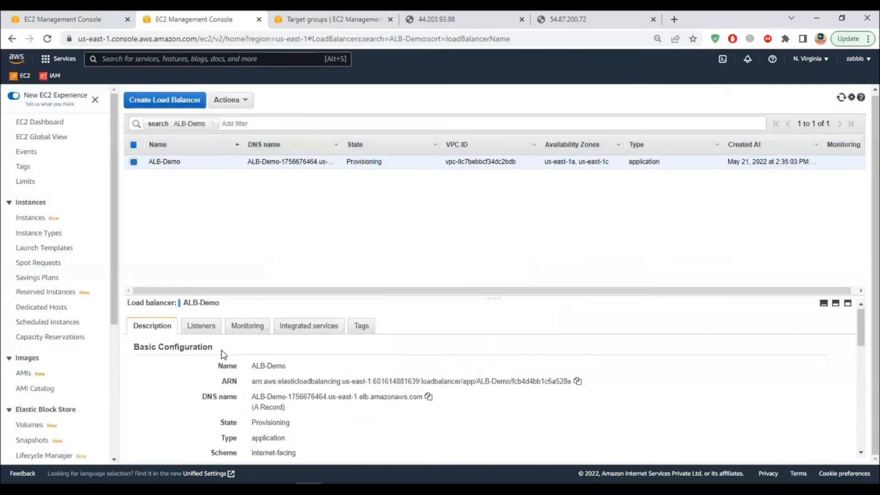
left_click(198, 329)
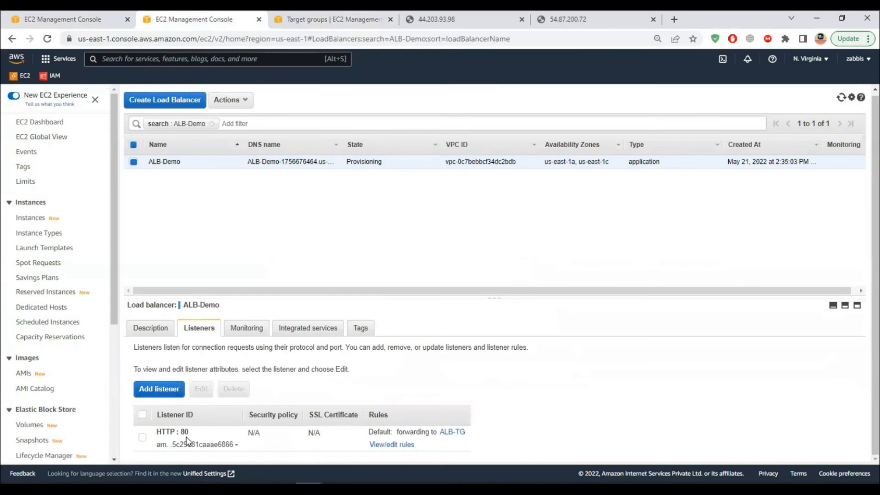
left_click(160, 390)
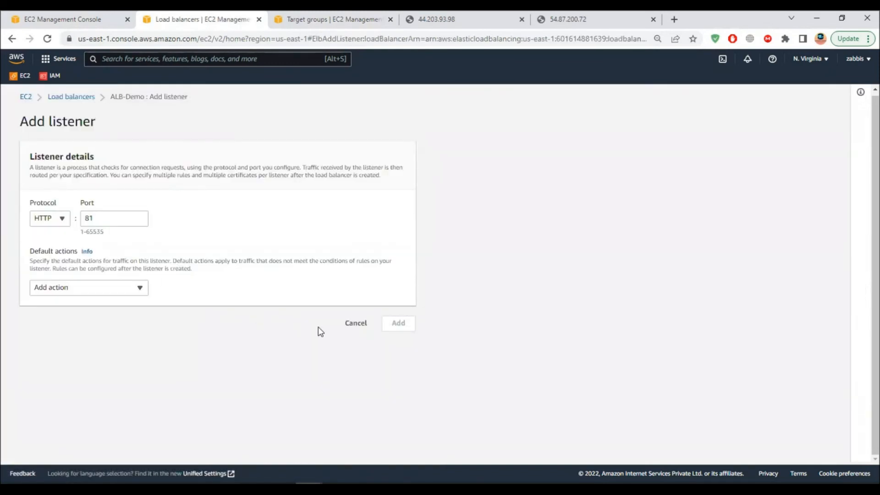
left_click(350, 325)
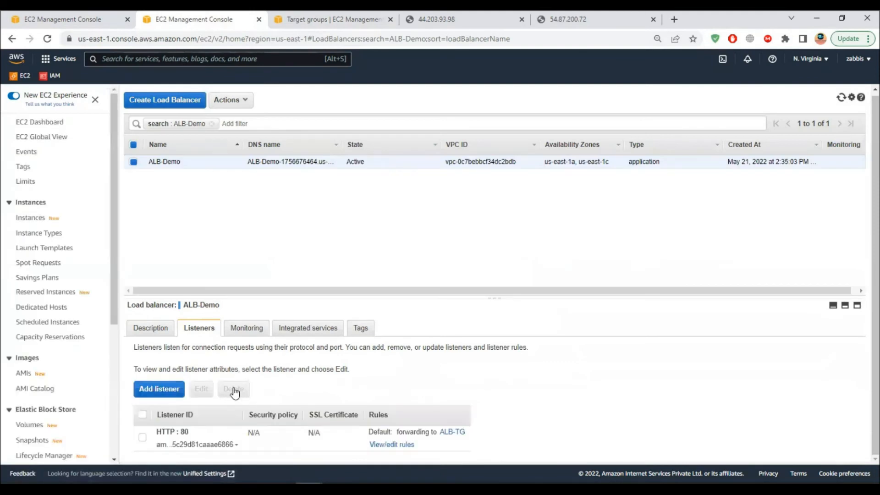
View the rules of ALB-Demo's HTTP:80 listener and check where a new rule can be placed
left_click(393, 445)
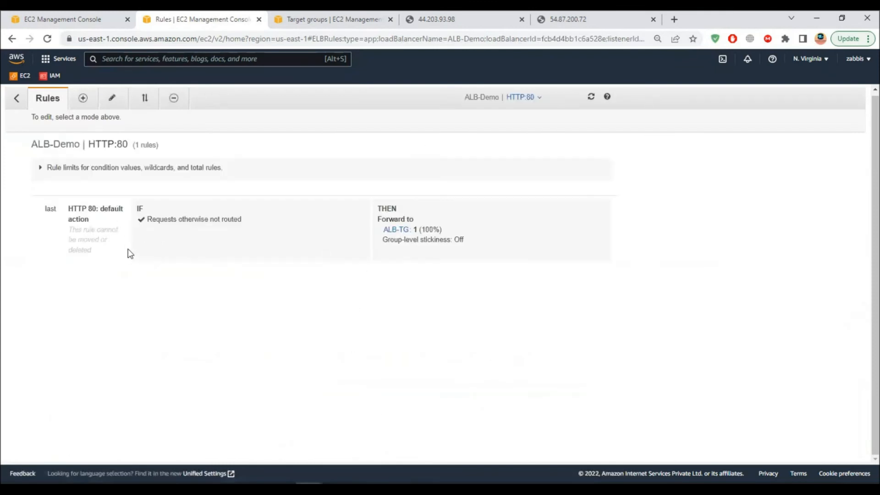
left_click(83, 99)
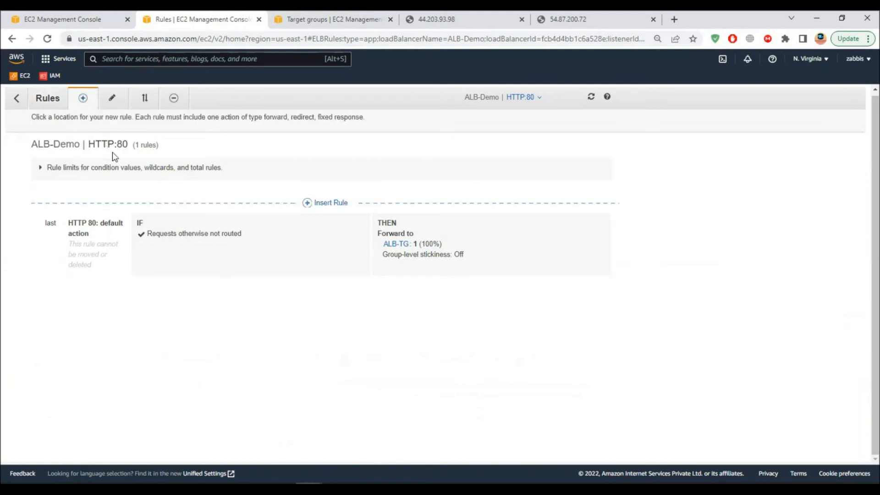
left_click(35, 95)
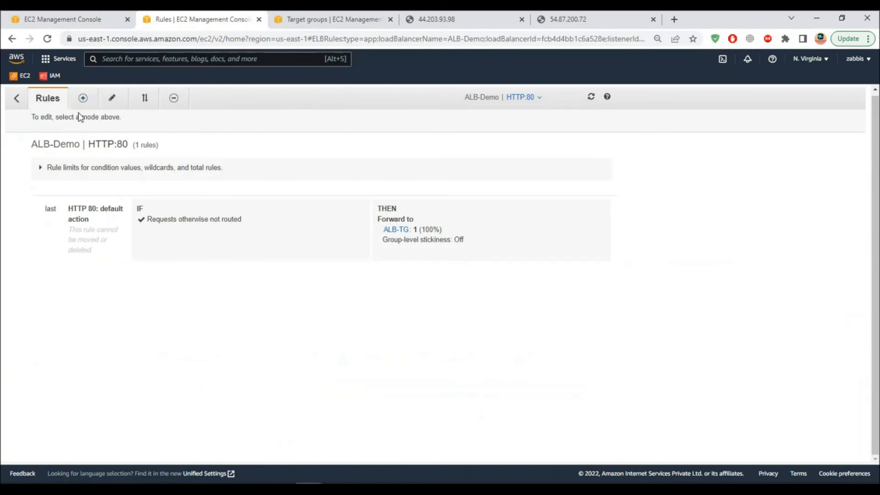
Insert a new rule before the HTTP:80 default action, with a path condition of /index.html
left_click(84, 98)
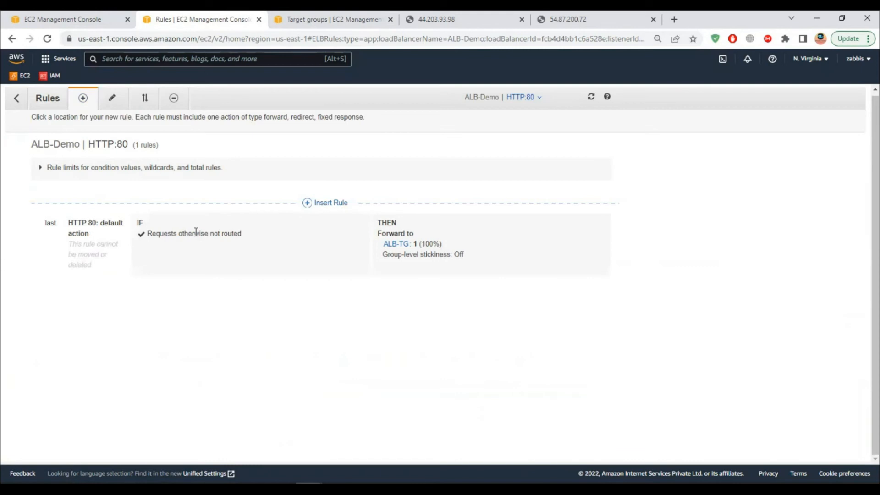
left_click(337, 204)
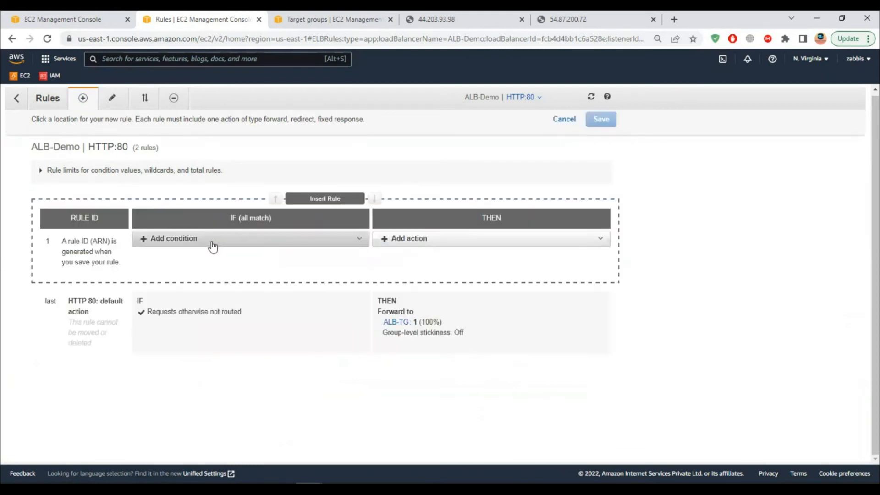
left_click(193, 243)
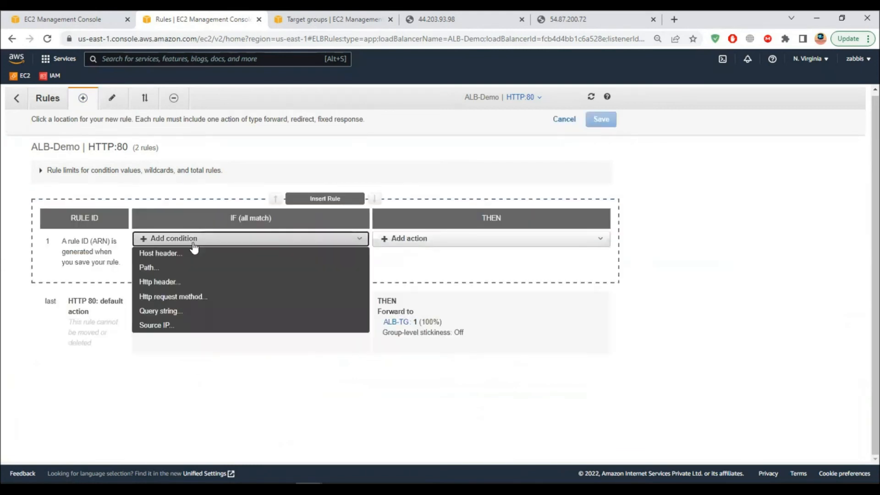
left_click(177, 268)
left_click(179, 265)
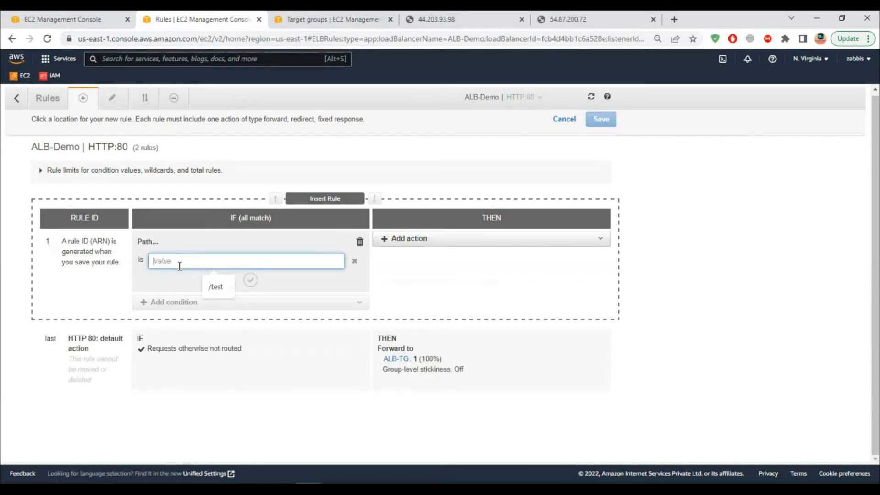
type("/")
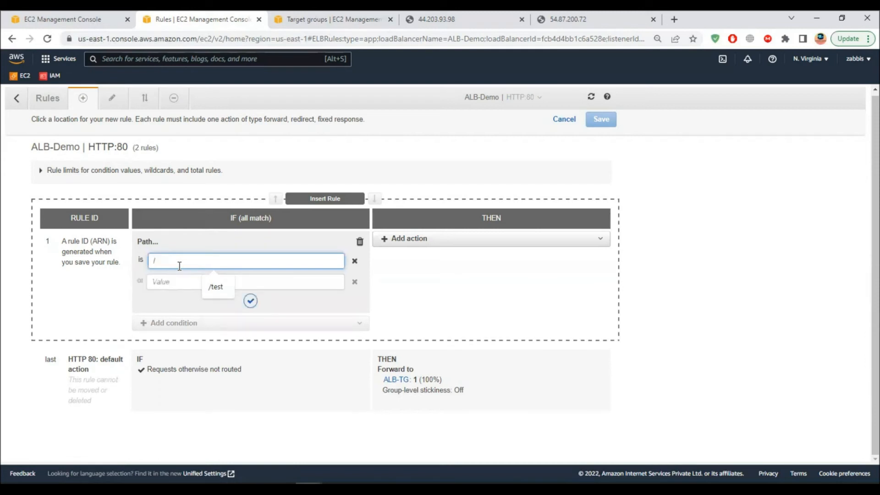
type("index.html")
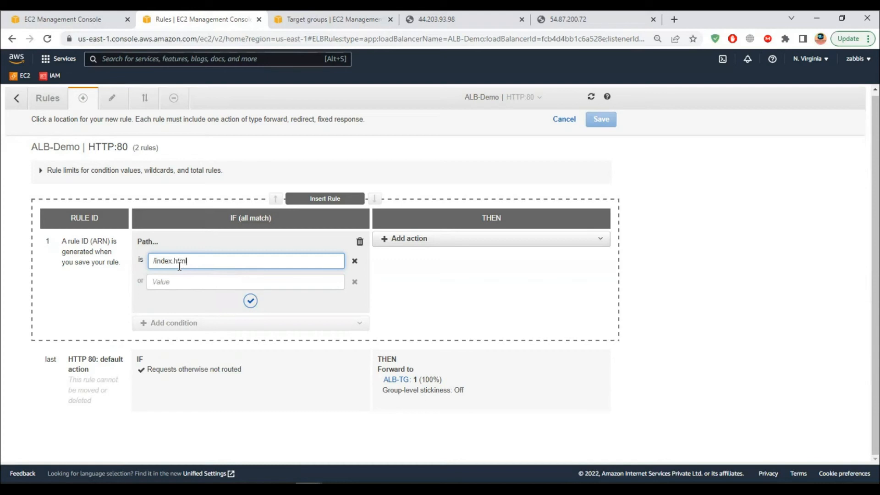
Add a Forward to action to the new rule and check the available target groups without choosing one
left_click(442, 240)
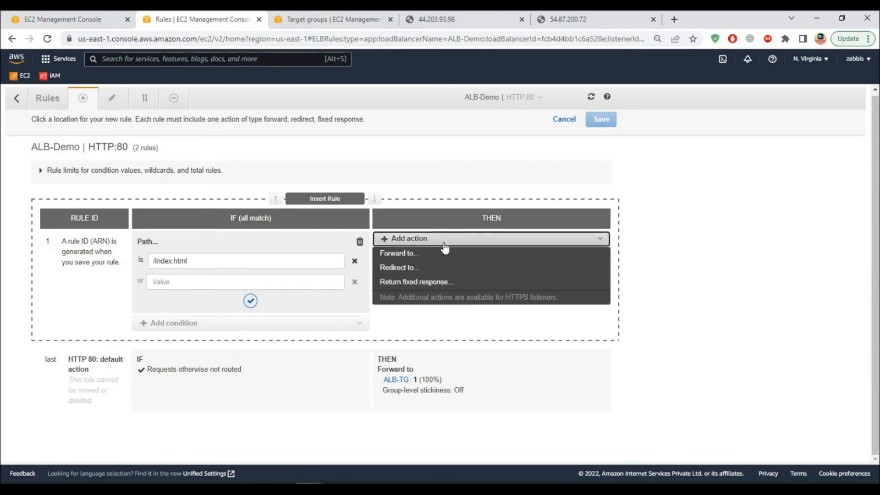
left_click(435, 255)
left_click(425, 274)
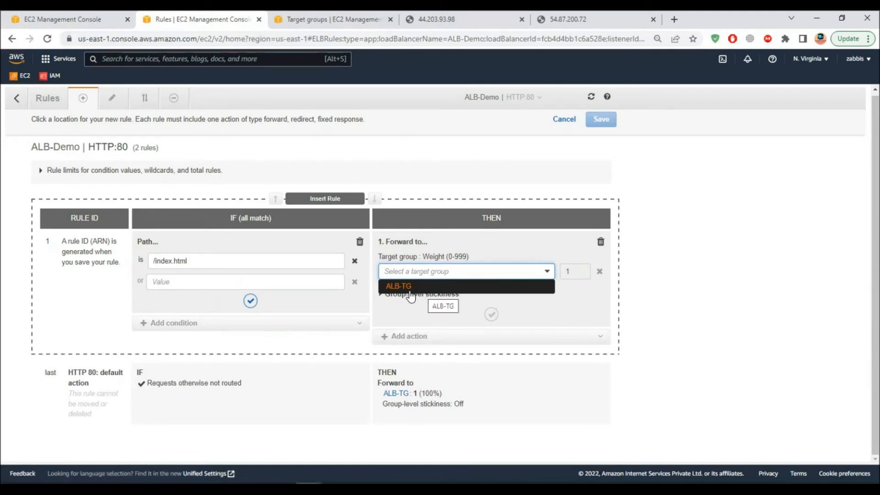
left_click_drag(220, 261, 158, 259)
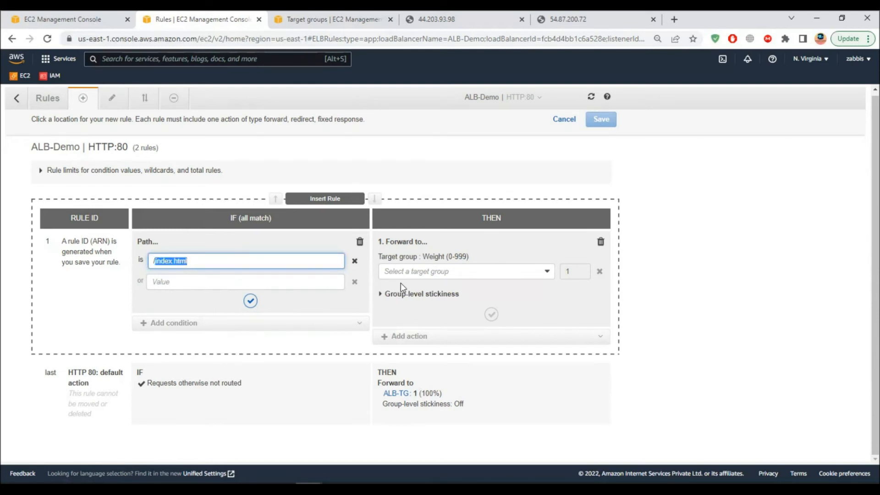
left_click(444, 275)
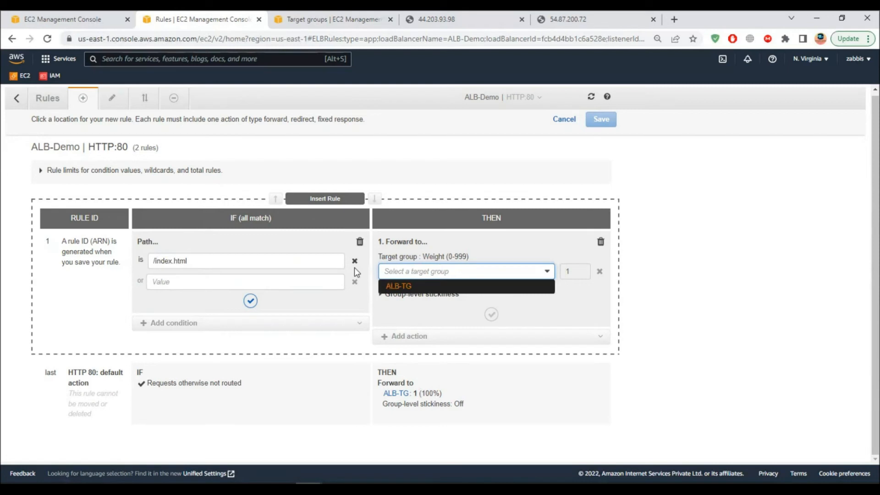
left_click(393, 178)
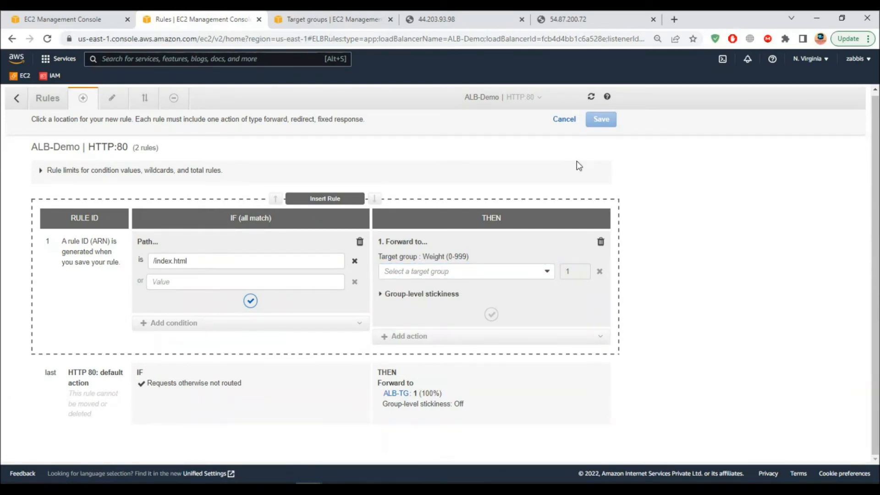
Discard the unsaved /index.html rule and return to the ALB-Demo load balancer
left_click(563, 121)
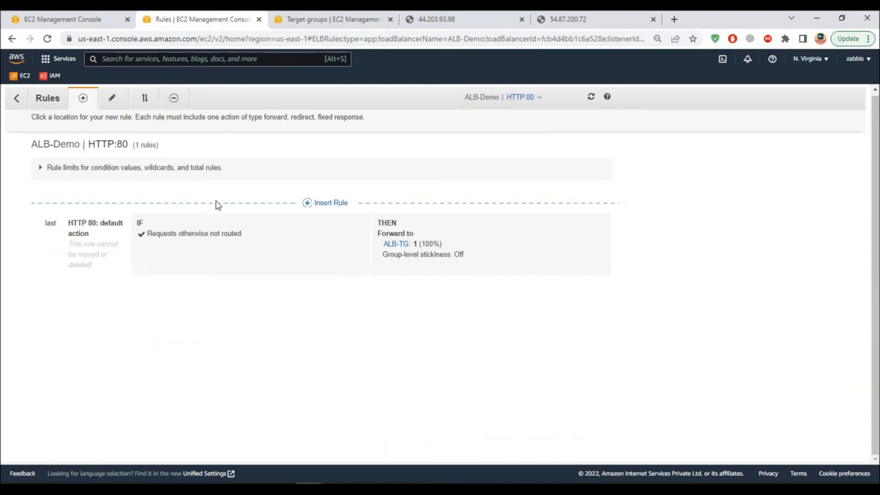
left_click(18, 102)
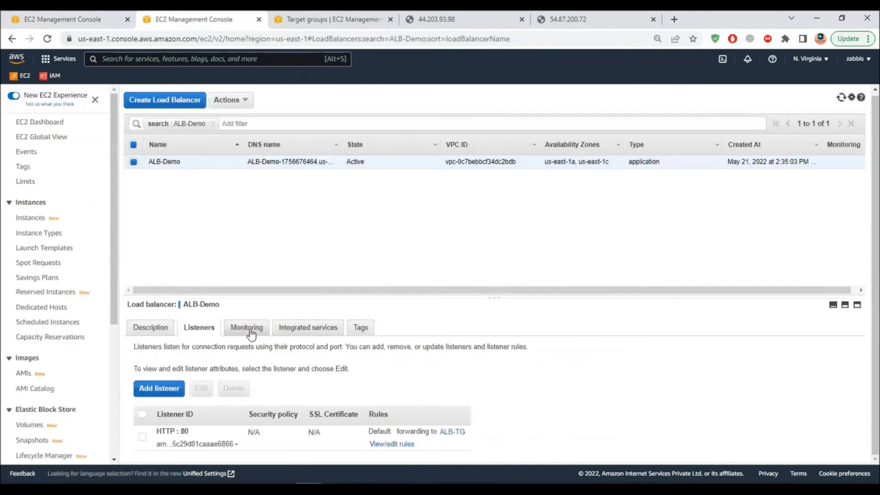
Review the CloudWatch metric graphs in ALB-Demo's monitoring section
left_click(248, 327)
scroll(258, 378, "down", 5)
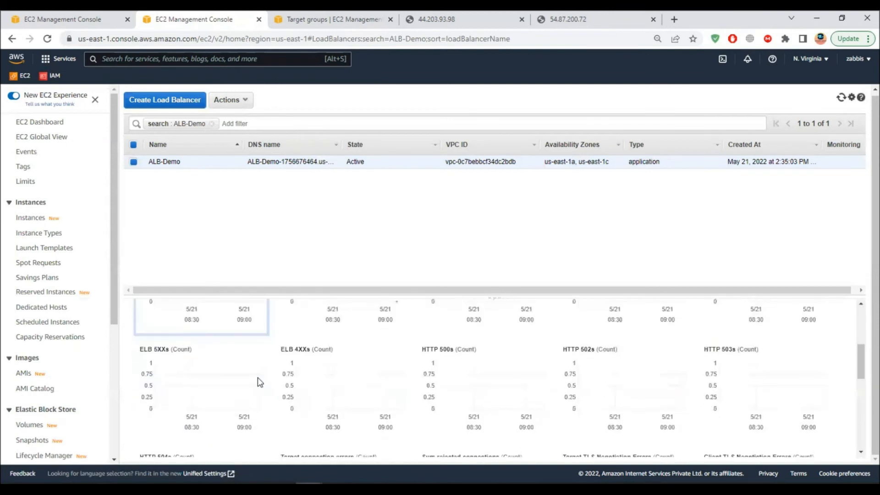
scroll(257, 380, "up", 5)
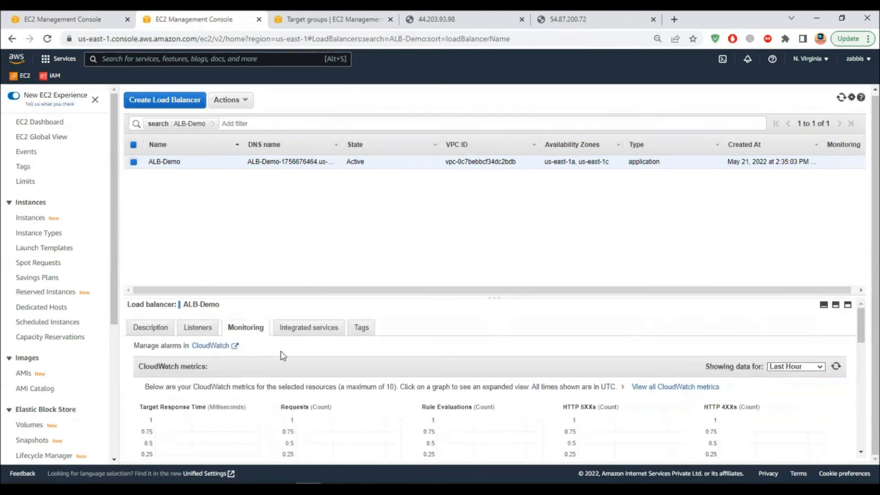
scroll(282, 356, "down", 5)
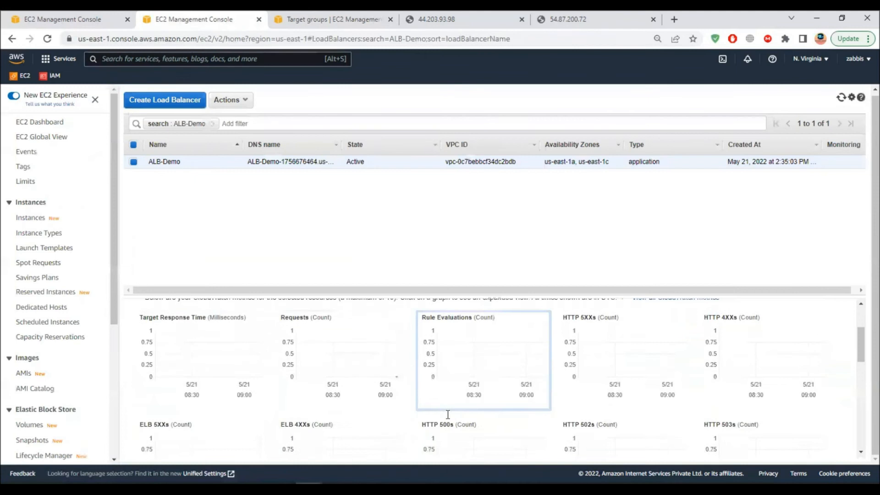
scroll(320, 394, "down", 2)
scroll(262, 374, "up", 5)
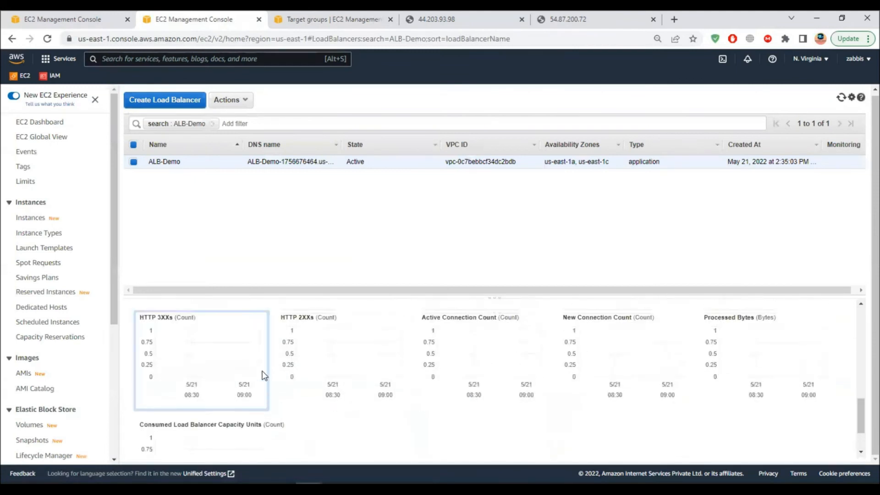
scroll(264, 376, "up", 5)
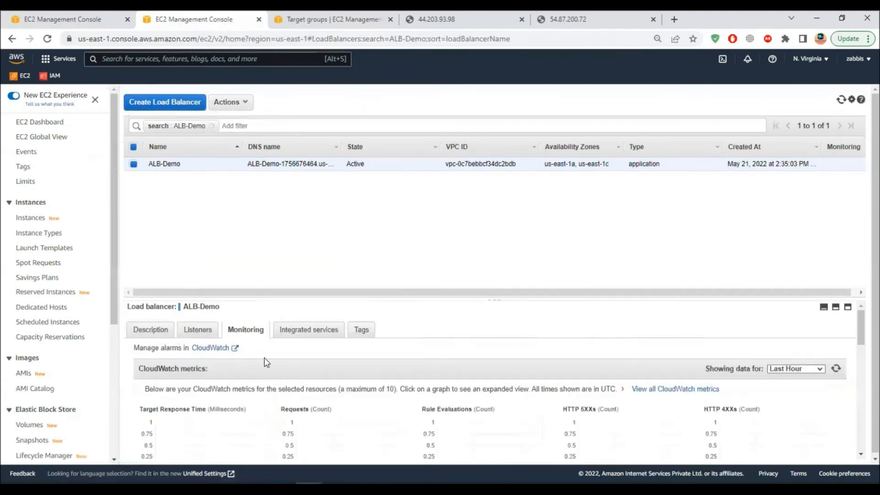
View the CloudWatch overview linked from ALB-Demo's monitoring section in a separate tab, then close it
left_click(221, 349, "ctrl")
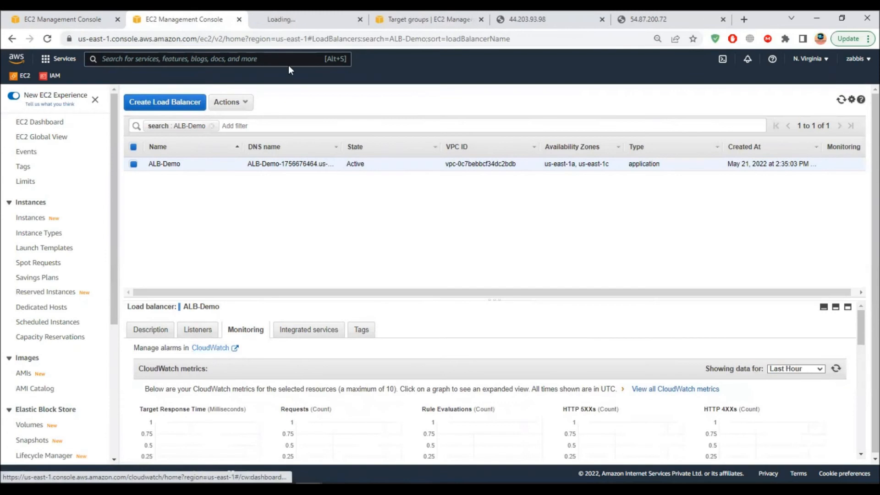
left_click(301, 22)
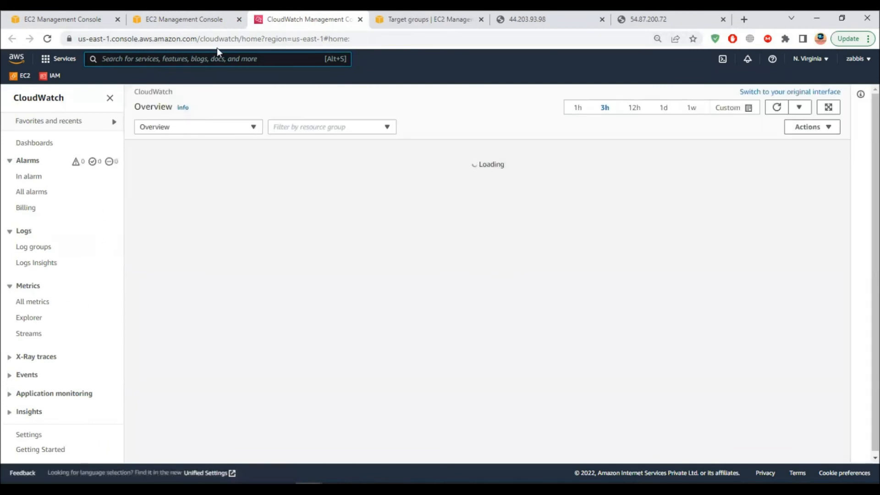
left_click(359, 20)
scroll(362, 306, "down", 3)
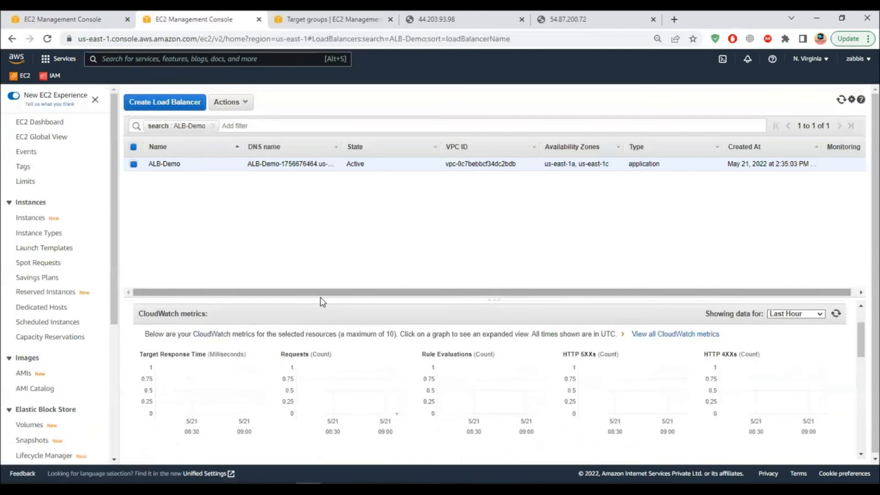
scroll(310, 333, "up", 3)
Examine the AWS services that can be integrated with ALB-Demo, along with the load balancer's tags
left_click(304, 329)
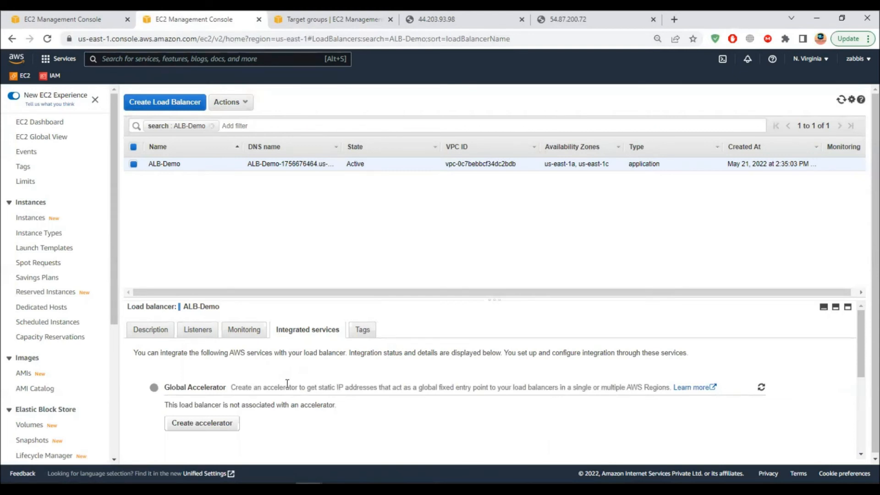
scroll(287, 383, "down", 4)
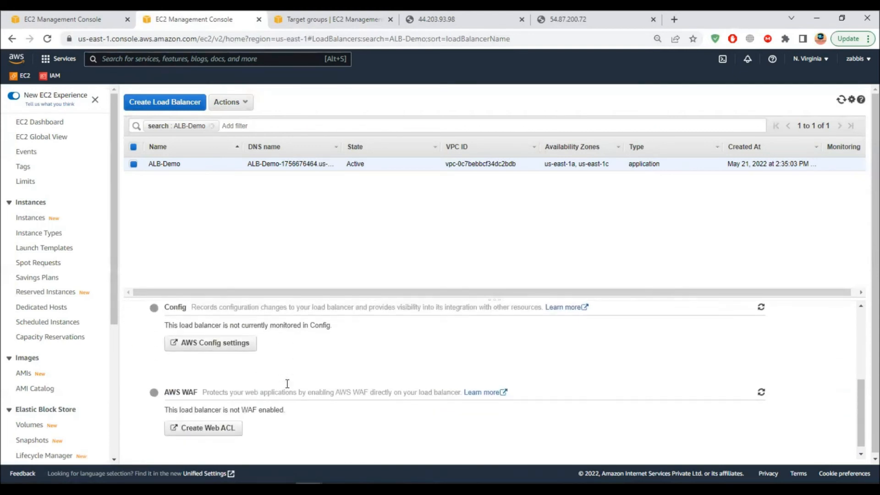
scroll(351, 417, "up", 4)
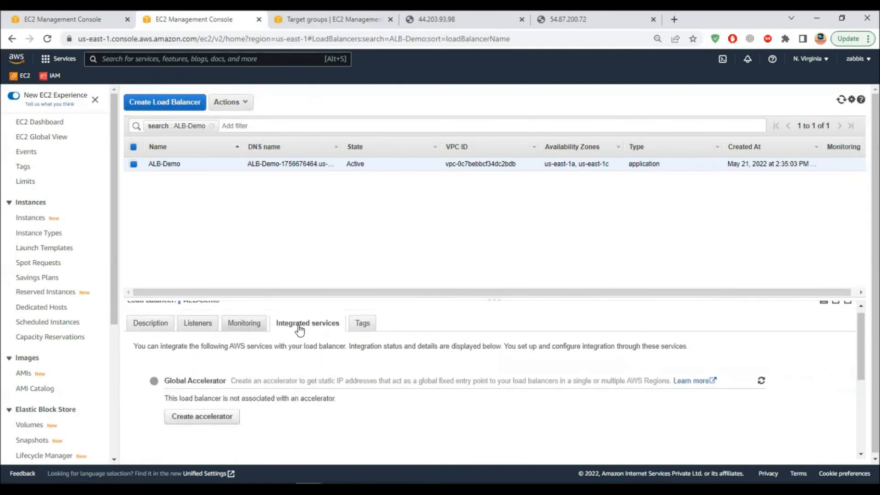
left_click(362, 323)
Refresh the load balancer list, copy ALB-Demo's DNS name from its description and open that address in a new browser tab
left_click(163, 334)
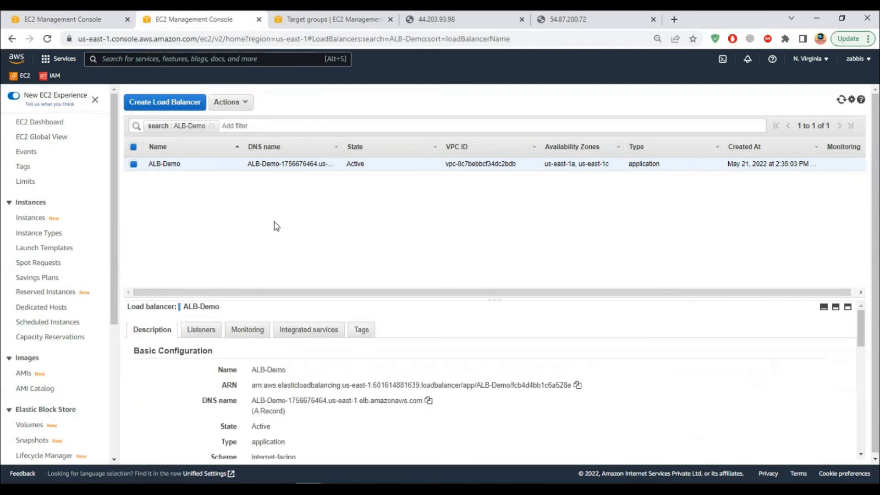
left_click(841, 100)
left_click(428, 401)
left_click(674, 21)
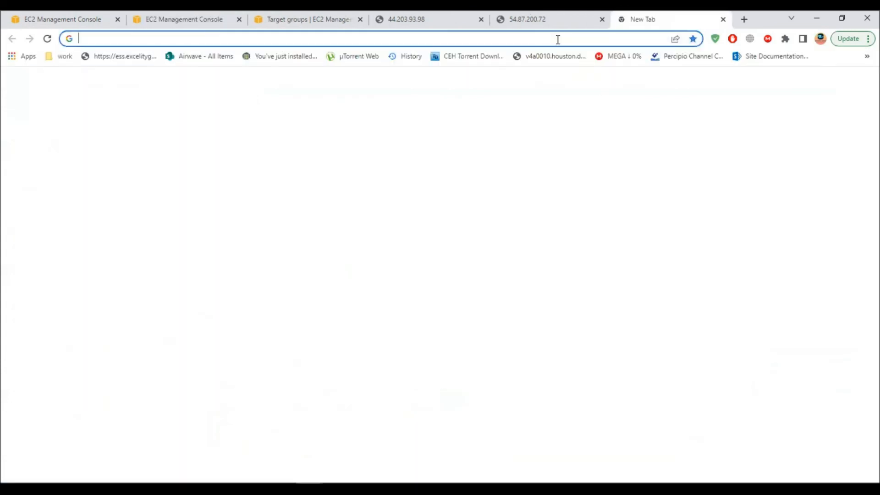
key("ctrl+v")
key("Return")
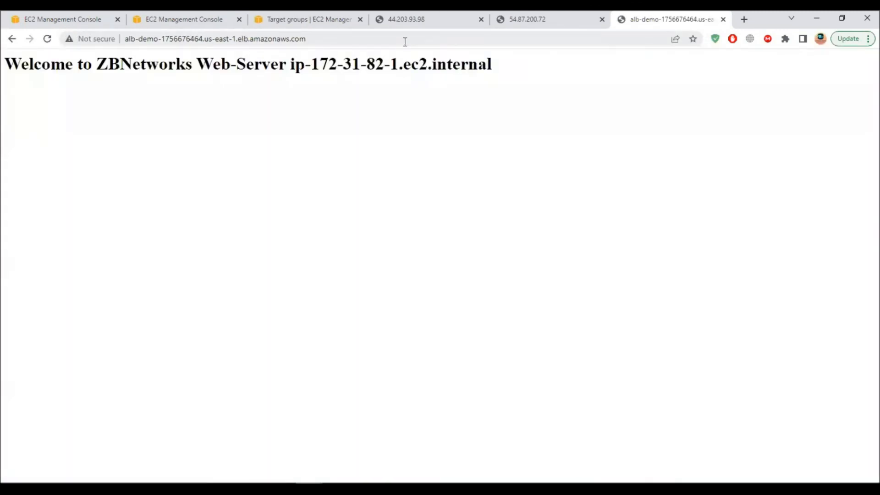
Reload the load balancer's web page three times to check which web server answers each request
left_click(405, 42)
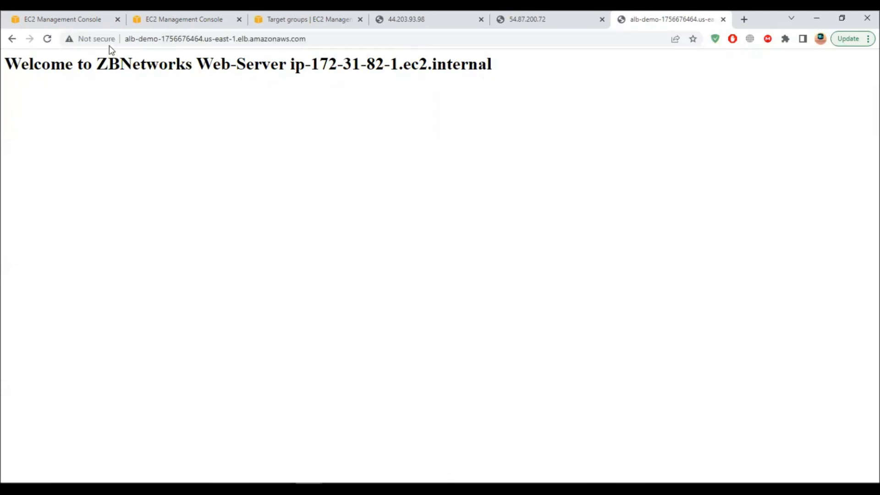
left_click(47, 39)
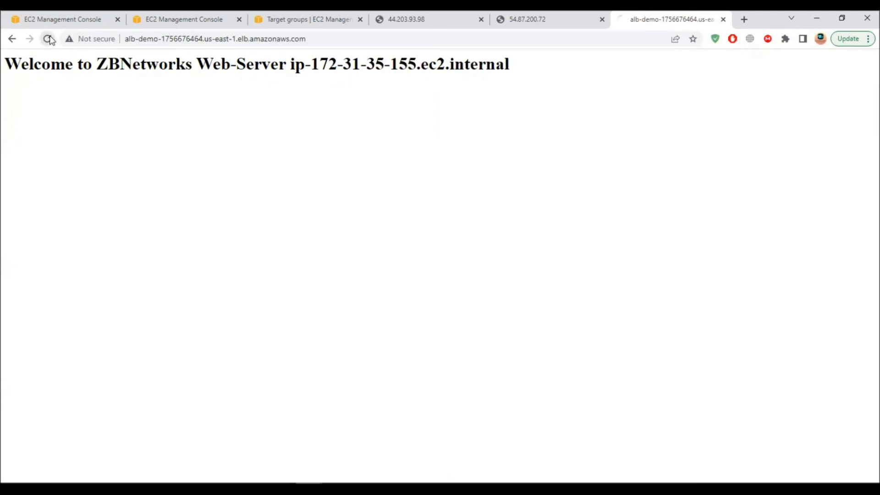
left_click(48, 39)
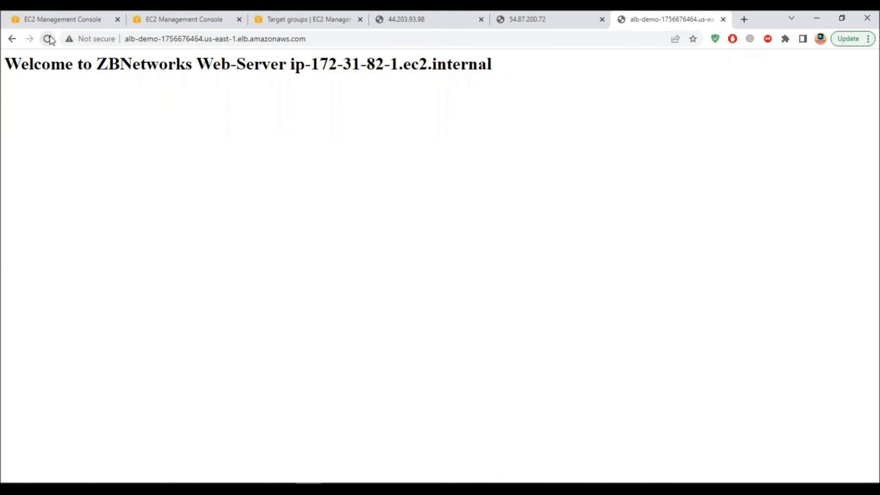
left_click(50, 39)
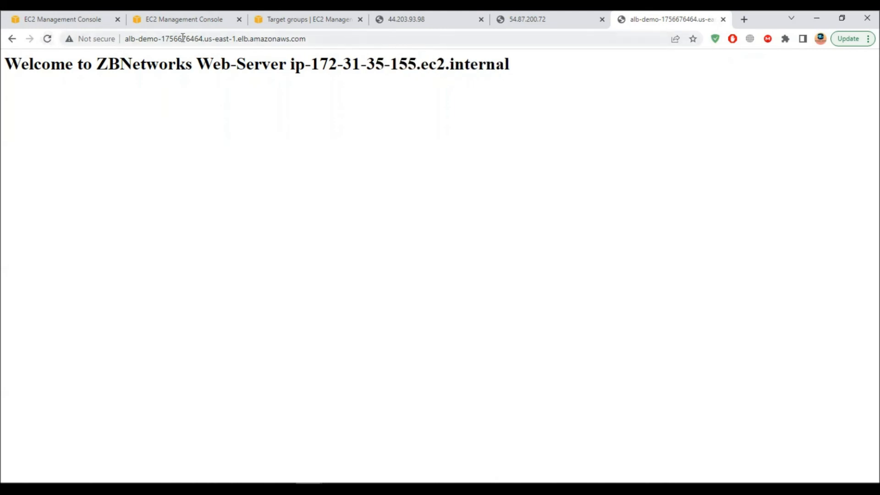
Select the ALB-TG target group and review its target type, protocol and port, protocol version and target health totals
left_click(76, 26)
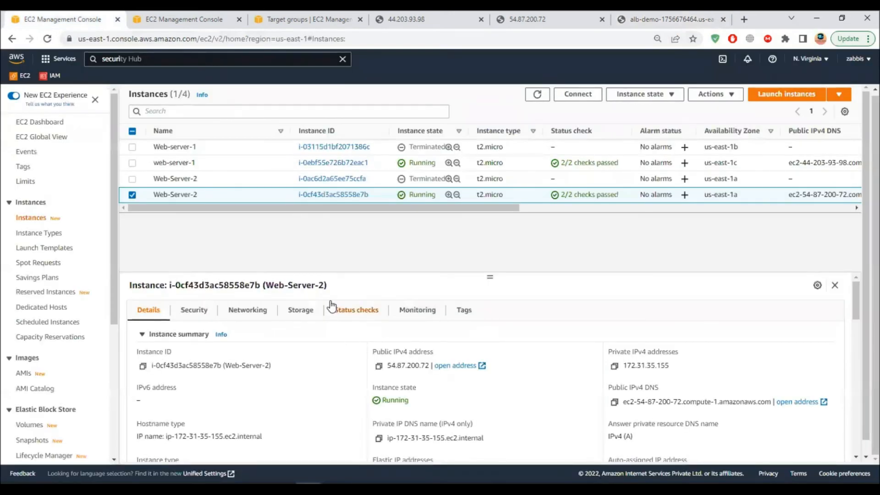
left_click(298, 22)
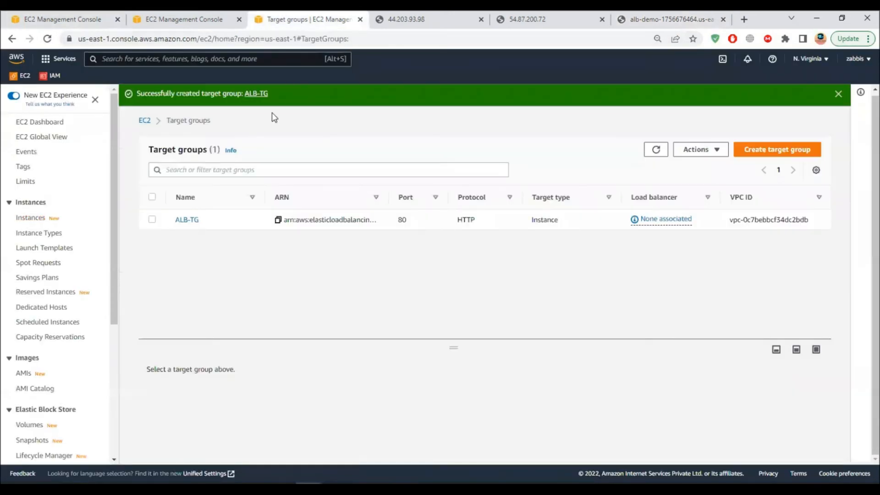
left_click(152, 219)
scroll(212, 414, "down", 5)
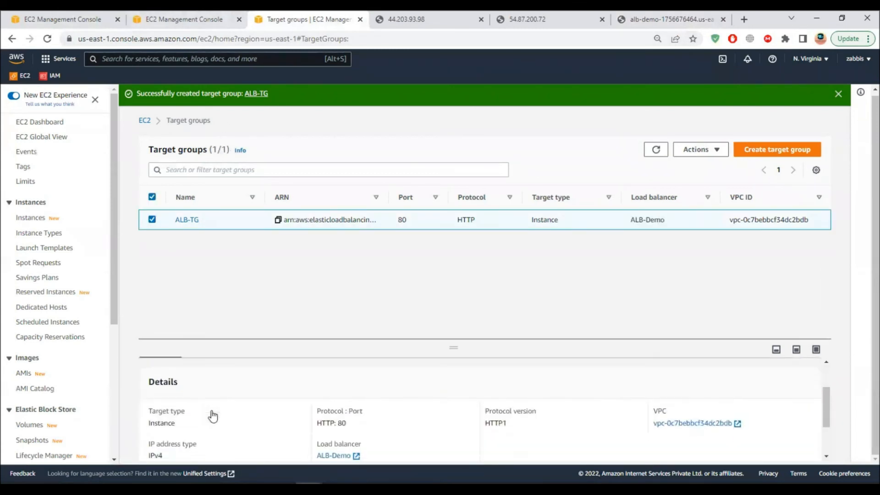
scroll(283, 435, "up", 5)
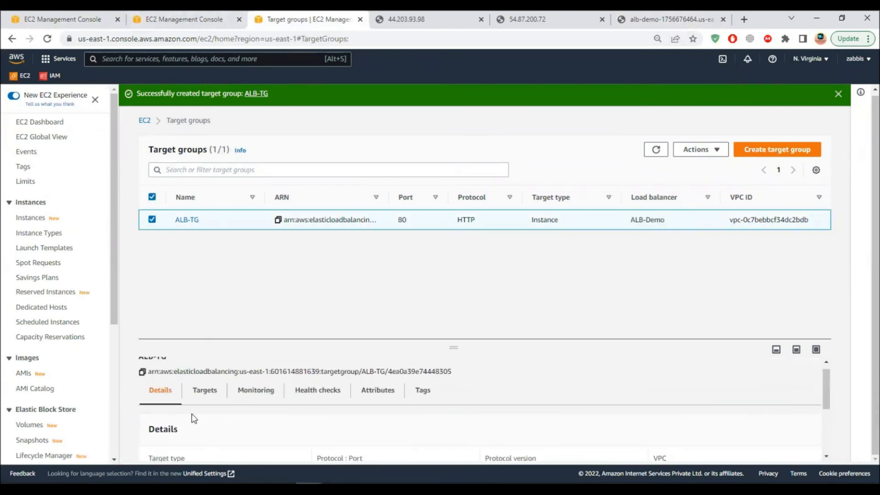
scroll(206, 426, "down", 2)
scroll(269, 424, "up", 1)
mouse_move(164, 418)
left_mouse_down()
mouse_move(189, 419)
mouse_move(148, 418)
left_mouse_up()
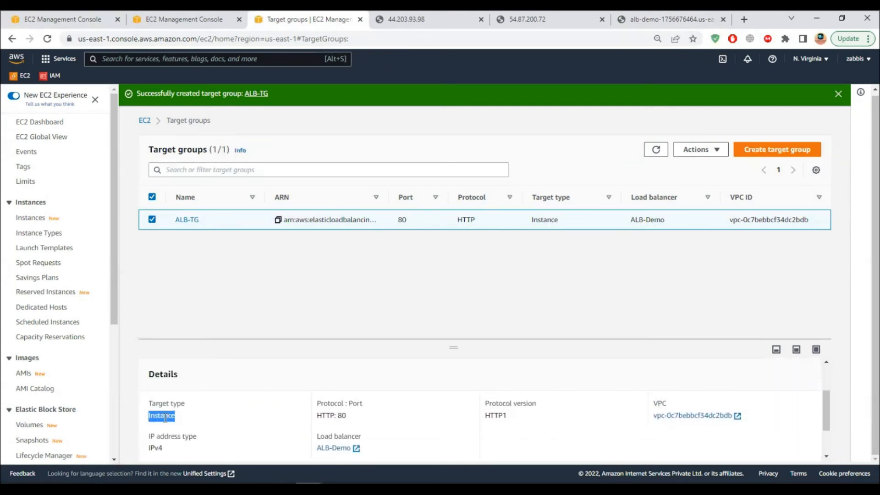
left_click_drag(315, 416, 347, 417)
left_click_drag(489, 415, 508, 417)
scroll(570, 441, "down", 2)
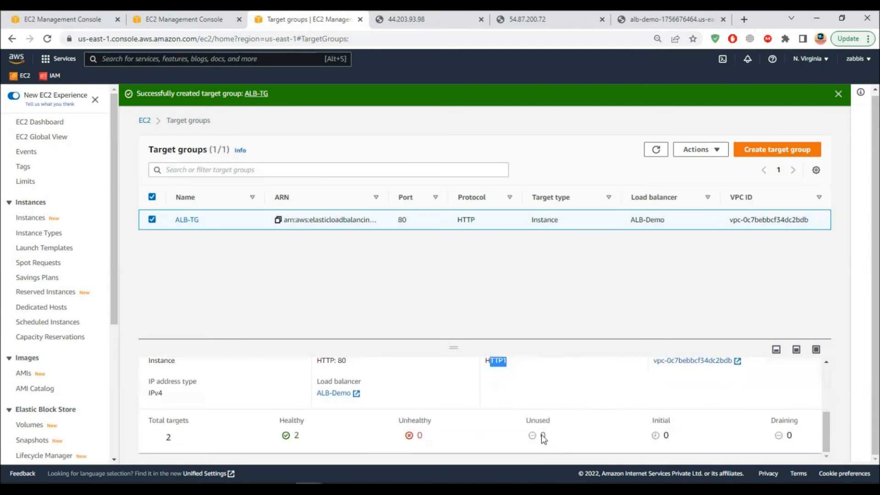
Check the registered targets of ALB-TG with their ports, zones and health status
scroll(295, 400, "up", 3)
left_click(207, 394)
scroll(271, 422, "down", 3)
scroll(324, 393, "up", 1)
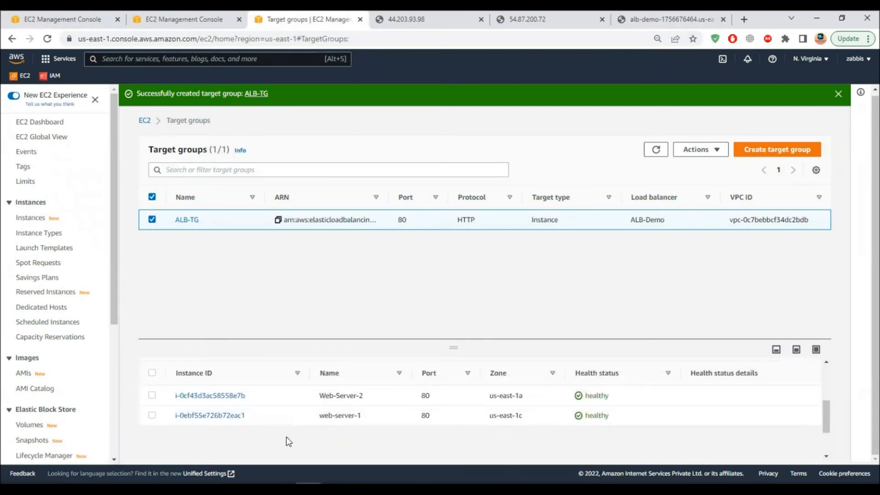
Review the monitoring graphs of the ALB-TG target group
scroll(281, 437, "up", 3)
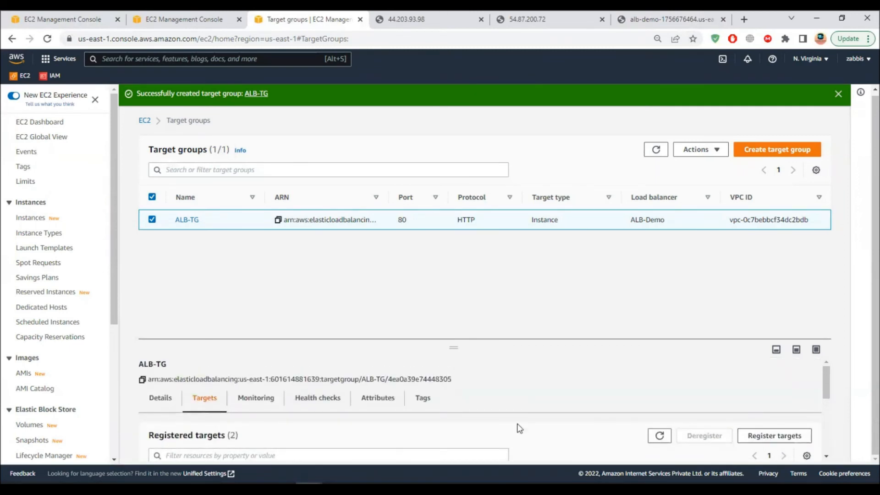
left_click(259, 400)
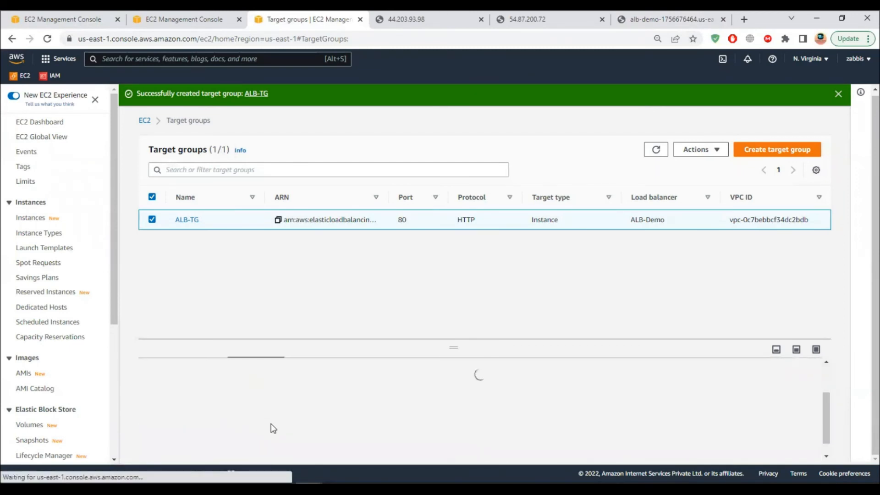
scroll(271, 424, "up", 2)
scroll(303, 420, "down", 1)
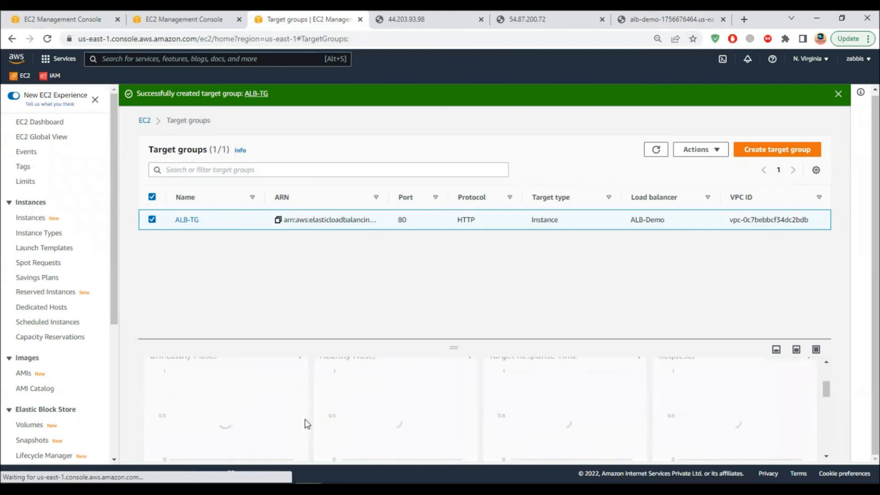
scroll(299, 431, "down", 3)
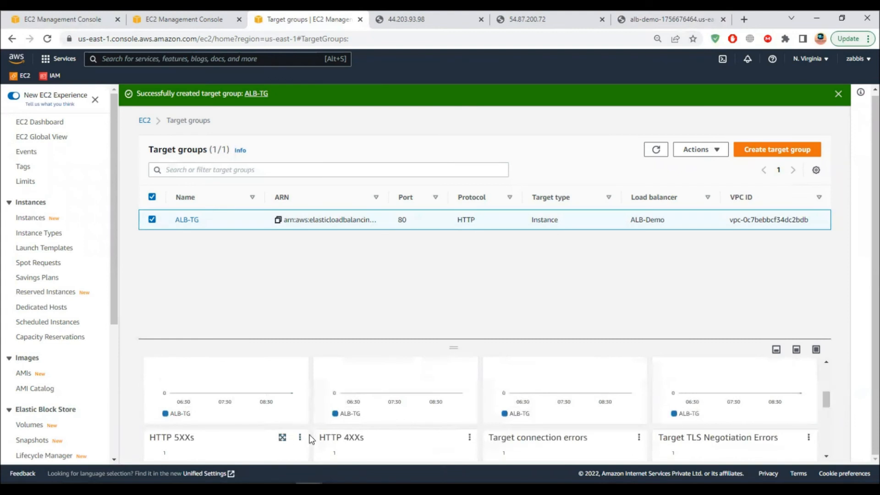
Examine ALB-TG's health check settings, including the thresholds, timeout, interval and success codes
scroll(311, 438, "up", 3)
left_click(318, 408)
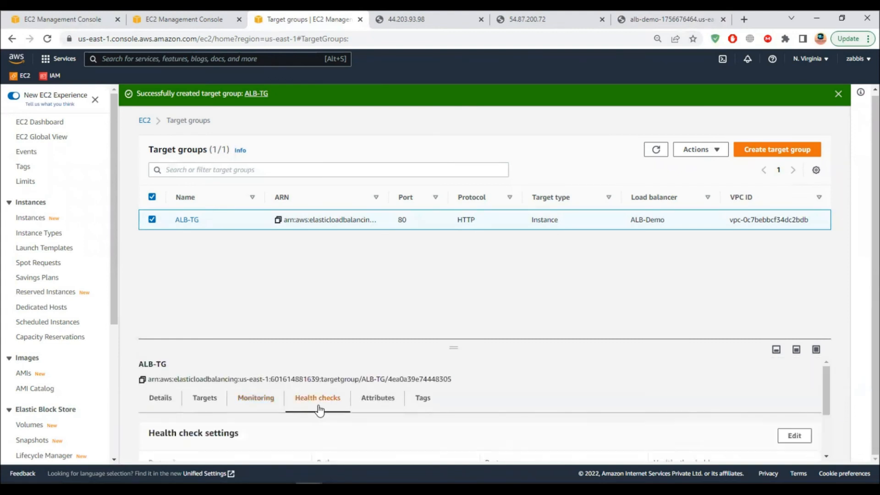
scroll(323, 438, "down", 1)
scroll(298, 435, "down", 1)
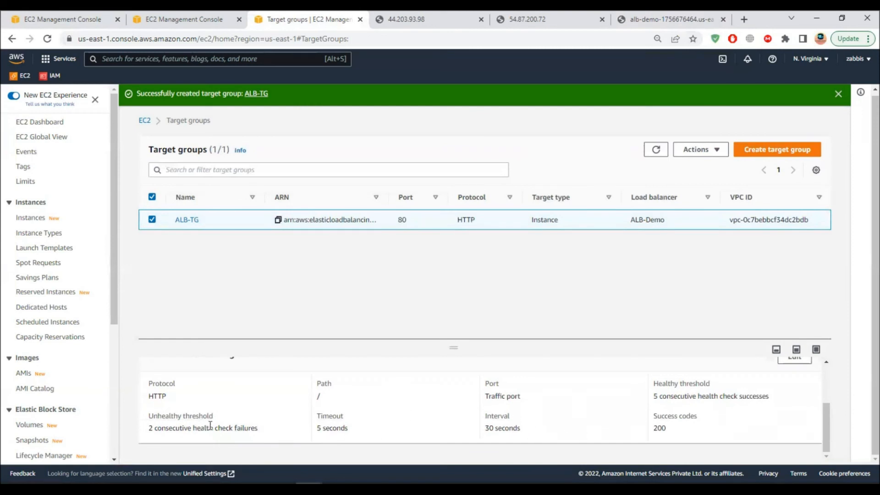
left_click_drag(666, 431, 653, 432)
Review ALB-TG's attributes, including stickiness, deregistration delay, slow start duration and load balancing algorithm
scroll(460, 428, "up", 3)
left_click(379, 400)
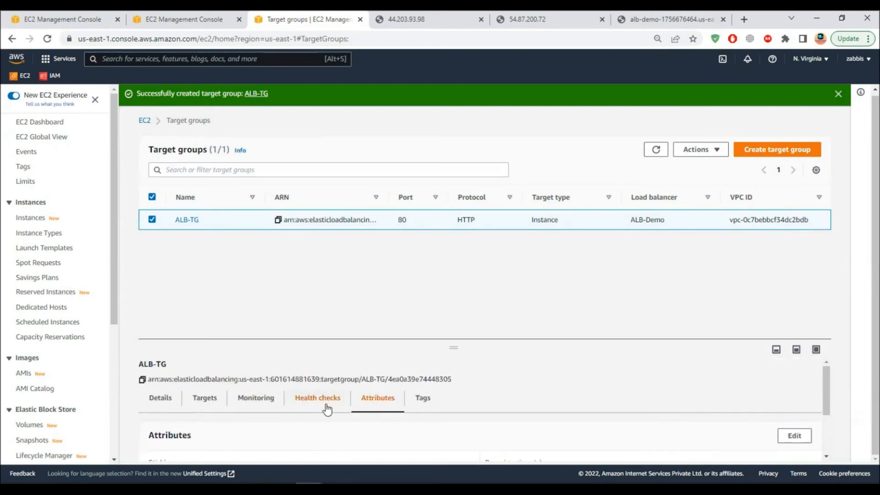
scroll(385, 415, "down", 3)
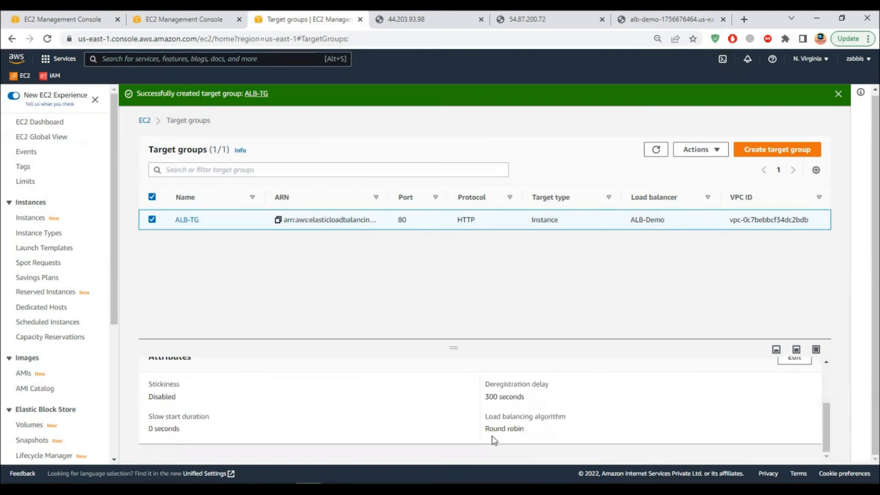
Open ALB-TG's attributes for editing and enable stickiness to examine its load-balancer-generated and application-based cookie types
mouse_move(484, 429)
left_mouse_down()
mouse_move(530, 433)
mouse_move(485, 429)
left_mouse_up()
left_click_drag(178, 398, 148, 397)
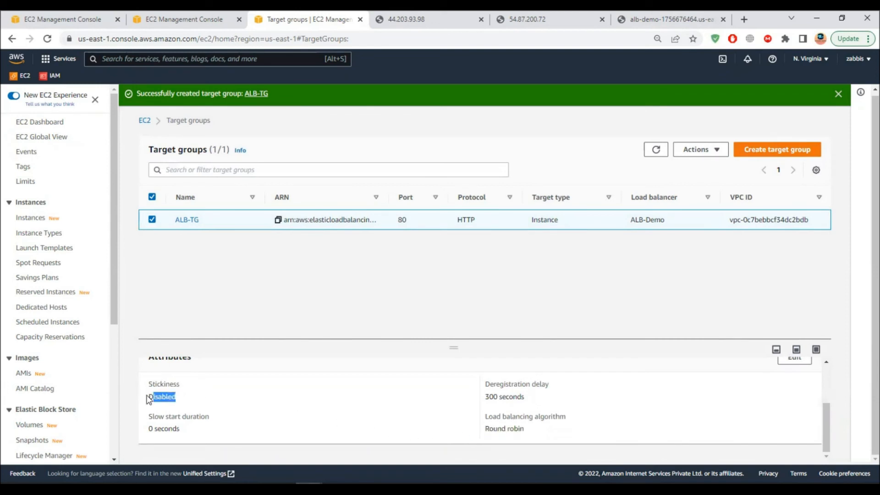
left_click(793, 366)
left_click(37, 364)
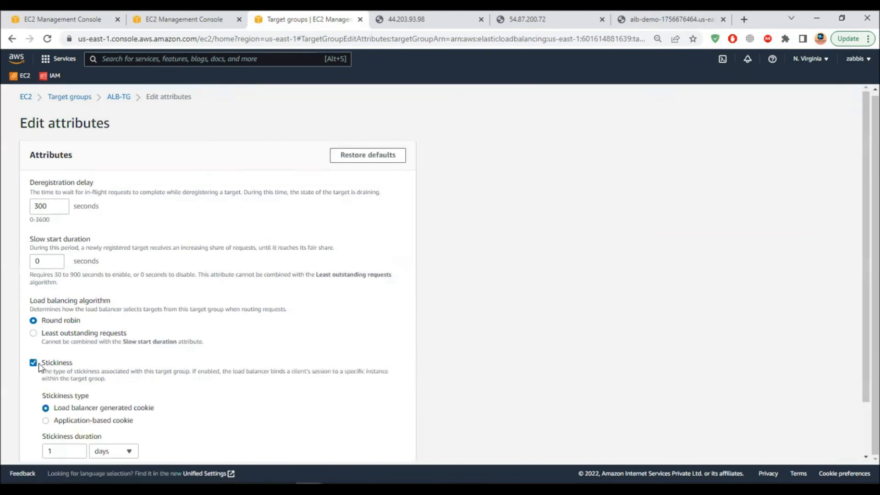
scroll(73, 413, "down", 2)
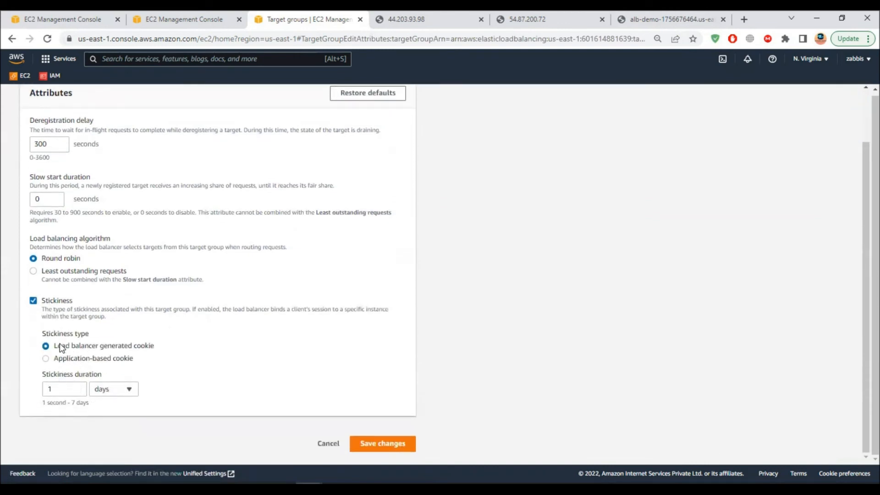
left_click_drag(58, 347, 120, 346)
left_click_drag(70, 360, 124, 362)
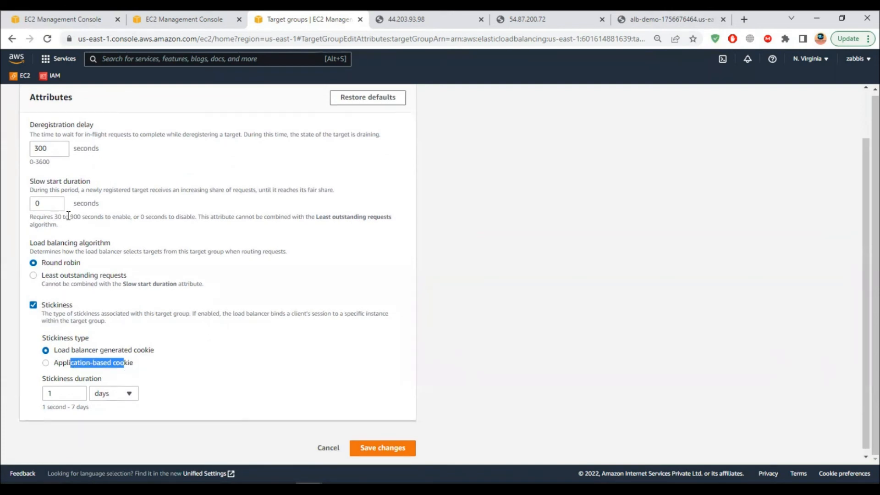
Try the Least outstanding requests algorithm in place of Round robin, and discard all ALB-TG attribute edits
scroll(72, 272, "up", 1)
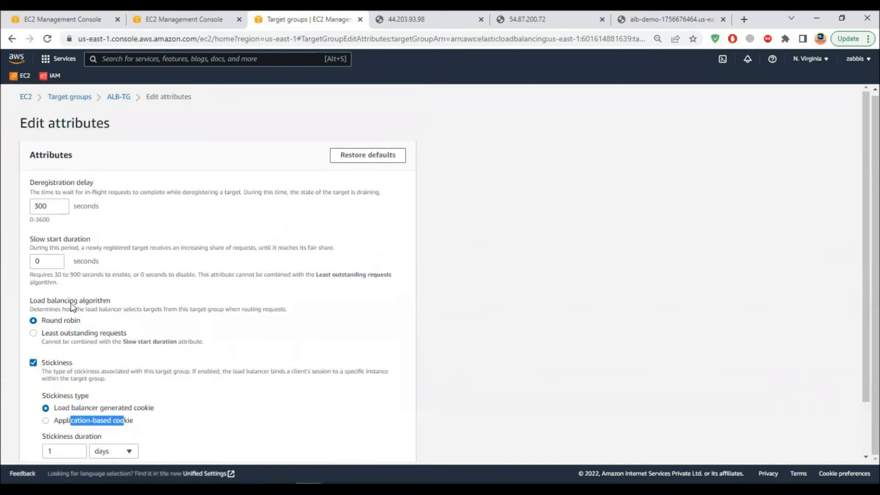
left_click(68, 334)
left_click(63, 339)
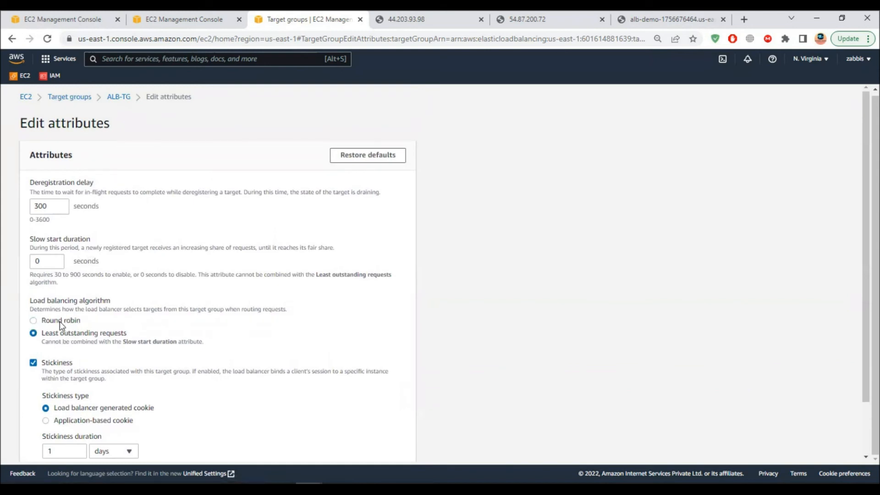
left_click(57, 336)
scroll(109, 351, "down", 2)
left_click(55, 260)
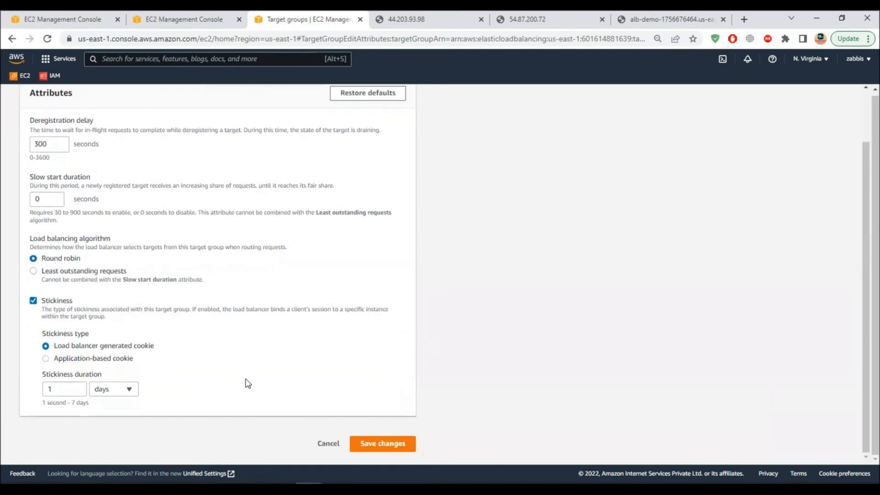
left_click(52, 304)
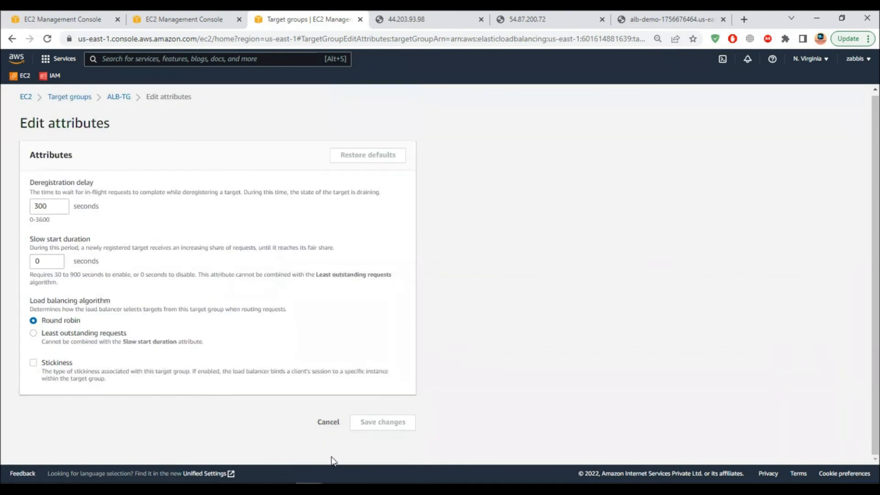
left_click(328, 422)
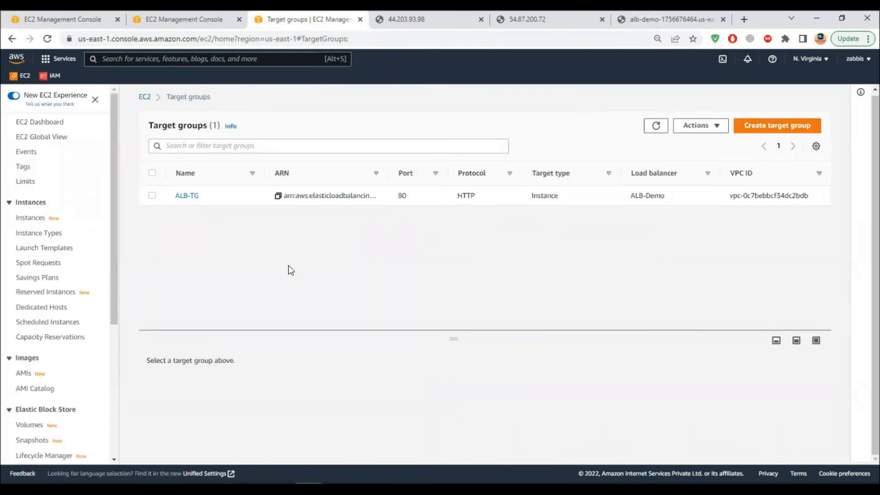
Reload the web page served at ALB-Demo's DNS name
left_click(183, 16)
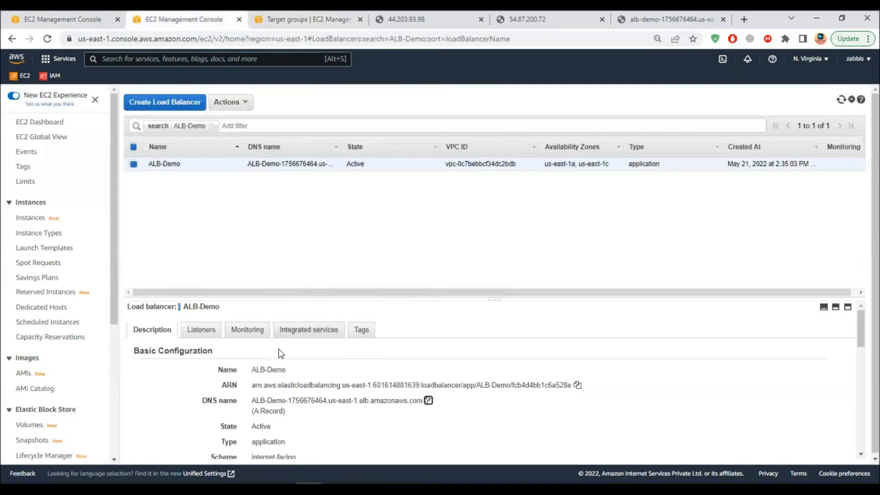
left_click(625, 20)
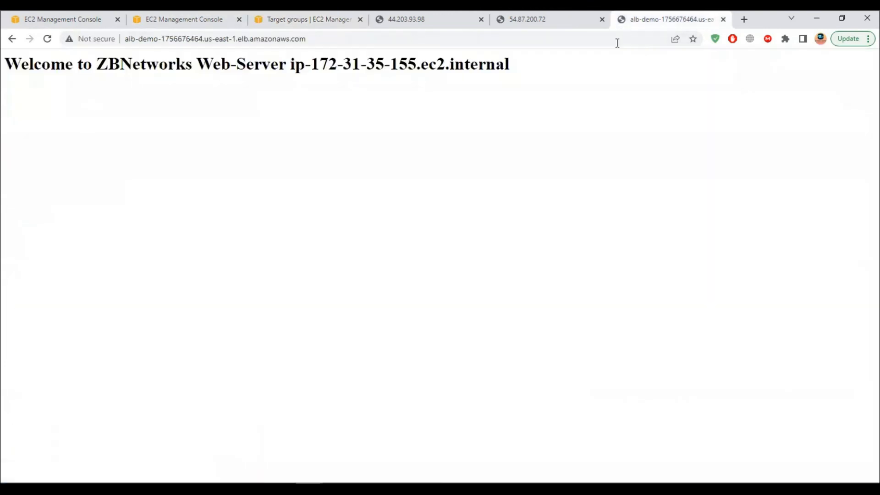
left_click(47, 39)
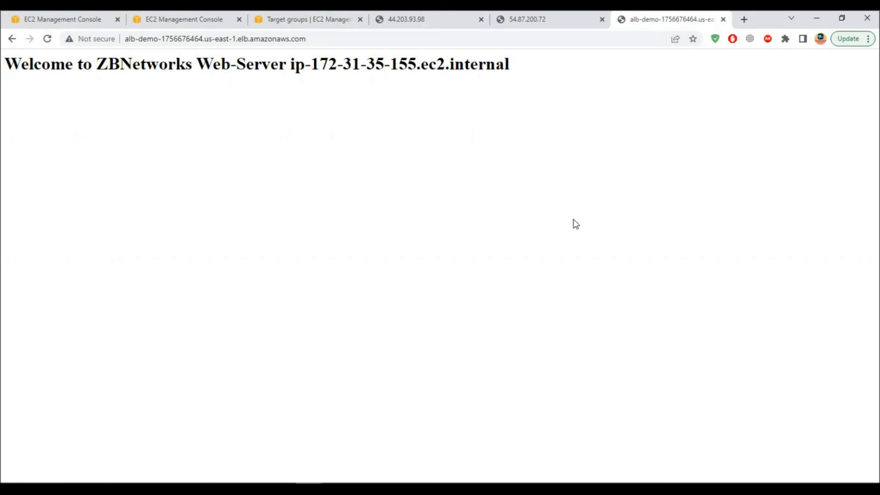
Reload both web servers directly at their public addresses, 44.203.93.98 and 54.87.200.72
left_click(429, 23)
left_click(48, 39)
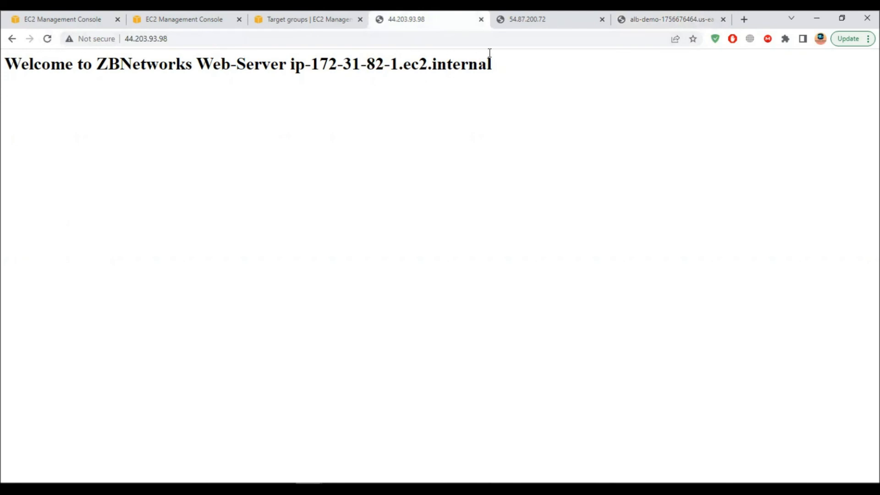
left_click(523, 23)
left_click(48, 39)
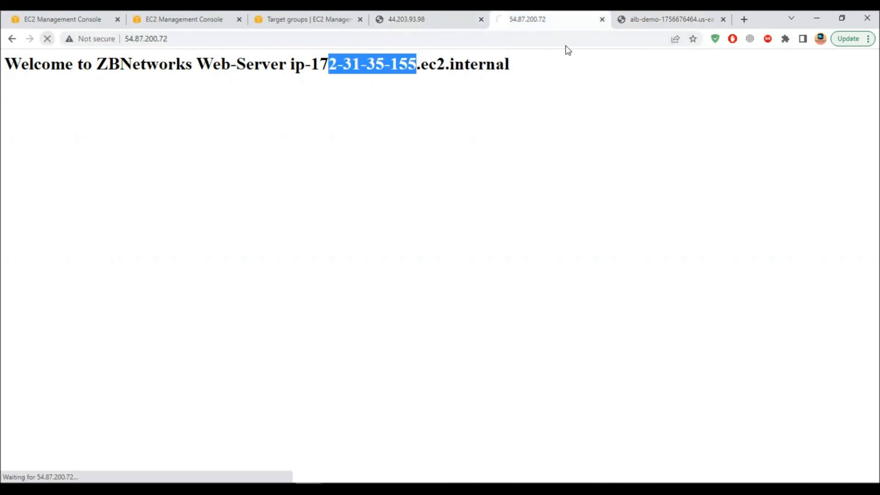
Reload the ALB-Demo DNS page twice to check which web server answers each request
left_click(649, 24)
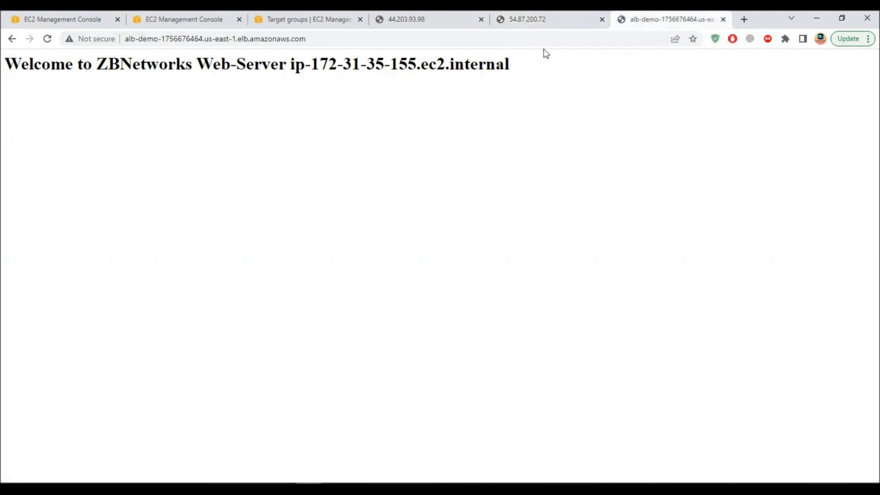
left_click(47, 39)
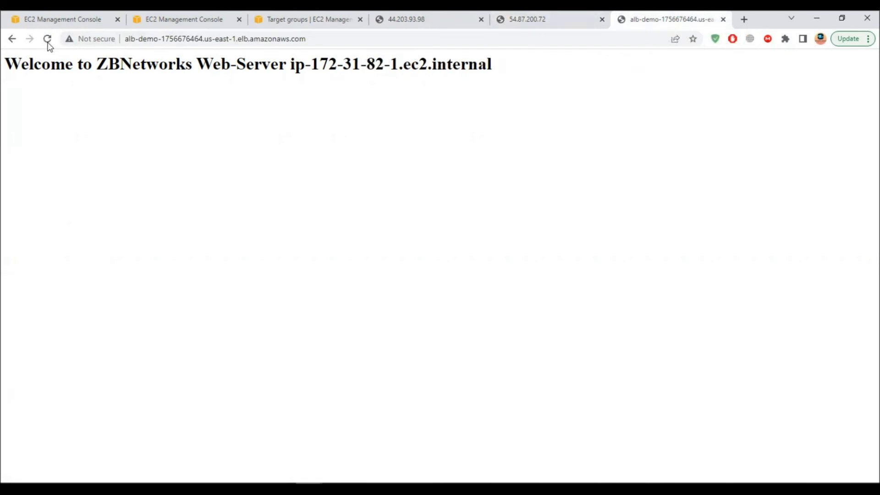
left_click(47, 39)
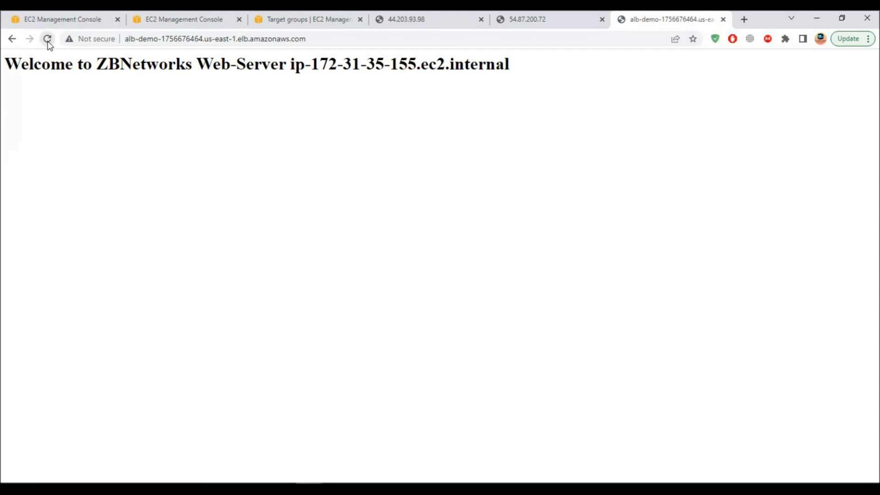
Find the EC2 security groups and open the inbound rules of SSH-HTTP-SG for editing
left_click(56, 20)
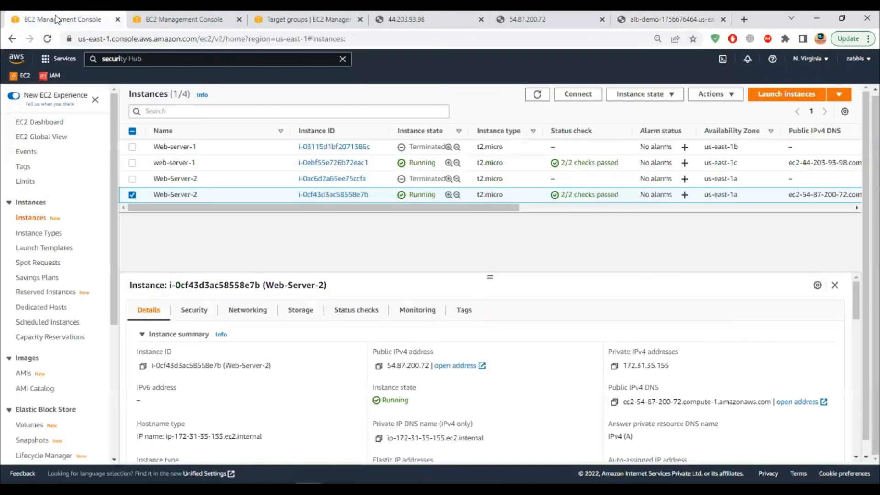
left_click(185, 20)
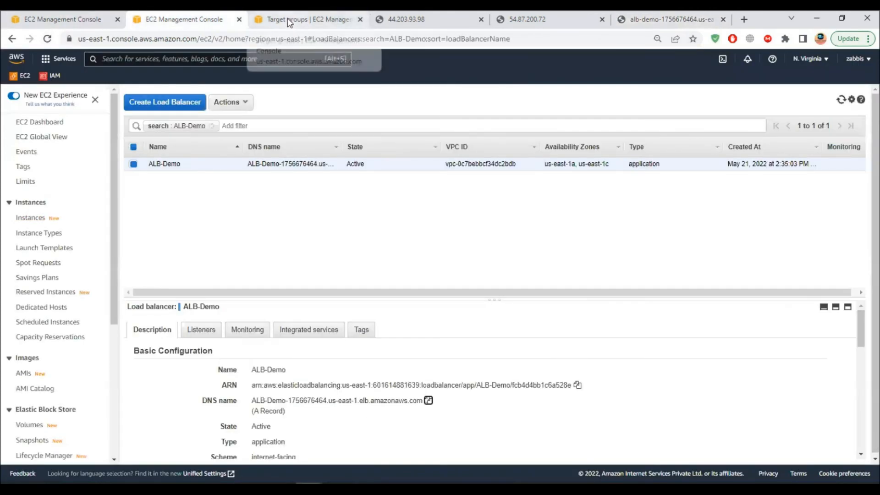
left_click(135, 63)
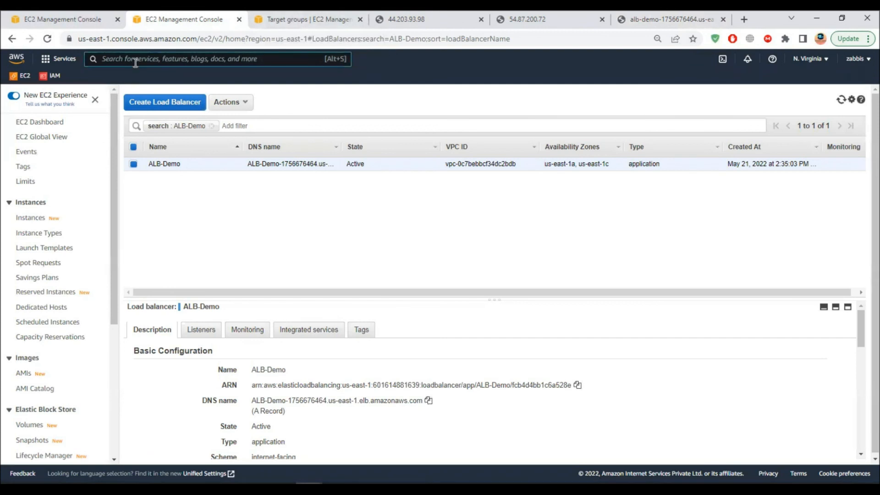
type("securi")
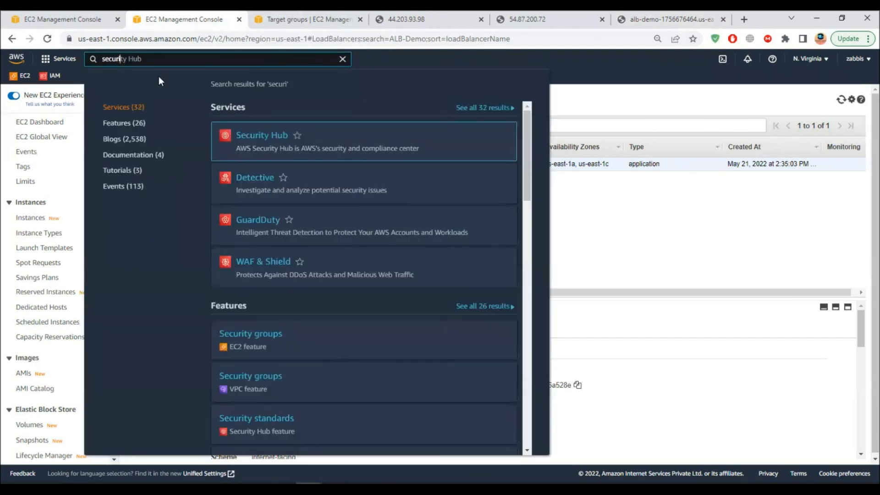
left_click(254, 343)
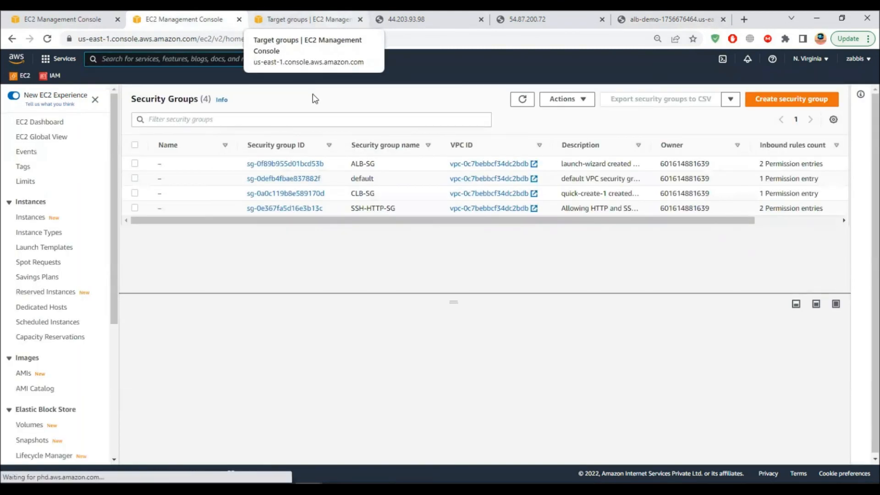
left_click_drag(395, 209, 349, 209)
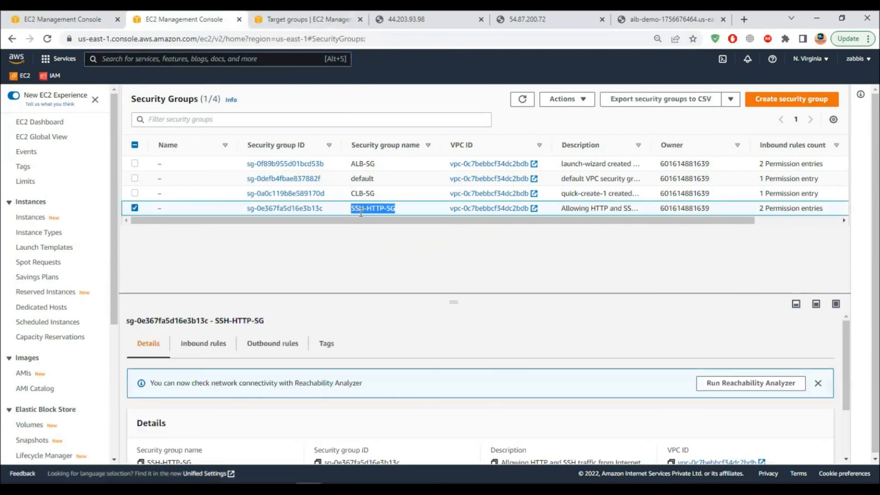
left_click(298, 209)
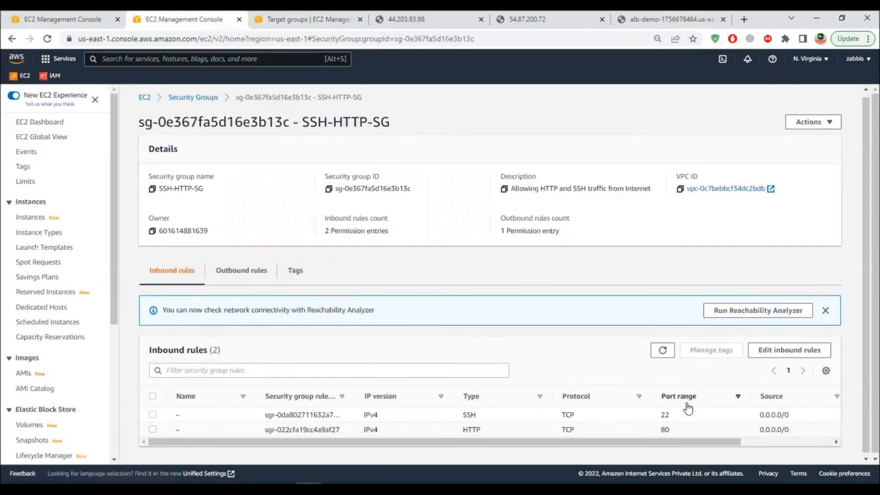
left_click(768, 354)
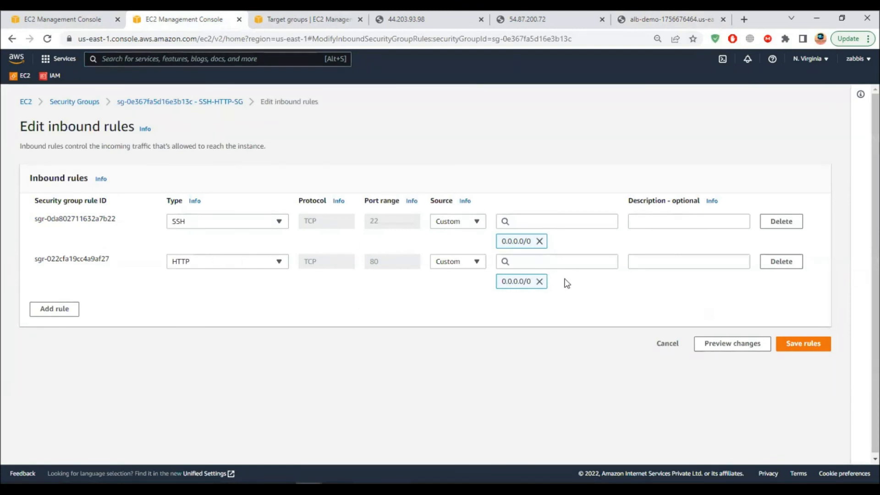
Try to replace the existing HTTP rule's 0.0.0.0/0 source with the ALB-SG security group
left_click(478, 263)
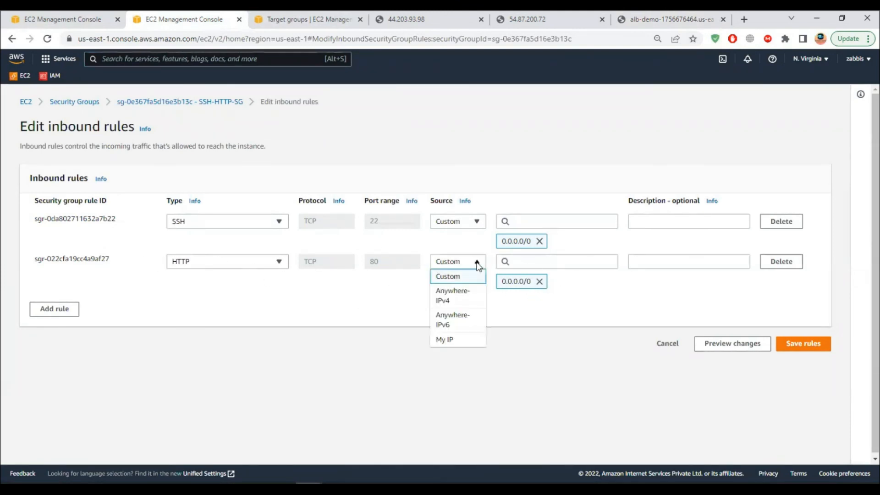
left_click(539, 281)
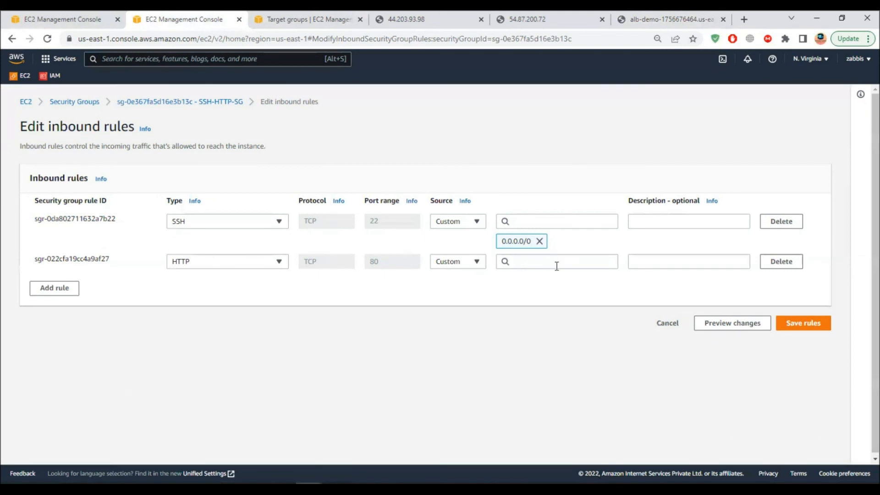
left_click(556, 264)
scroll(553, 392, "down", 3)
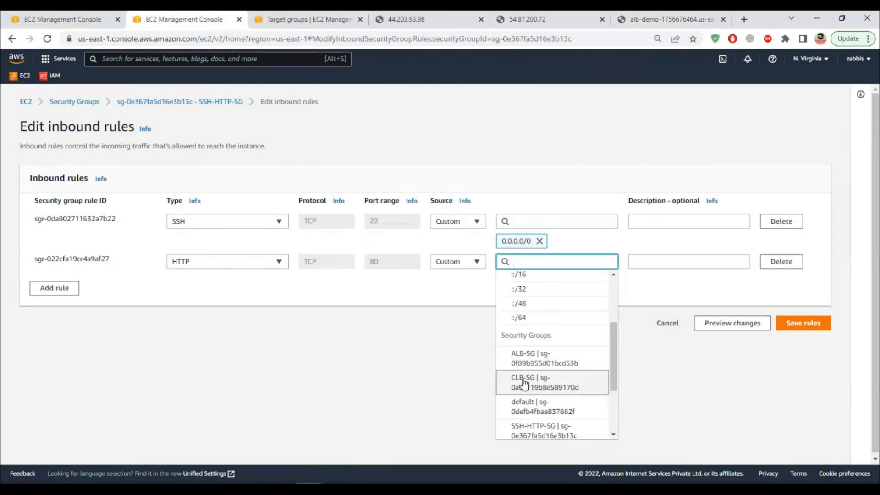
left_click(534, 368)
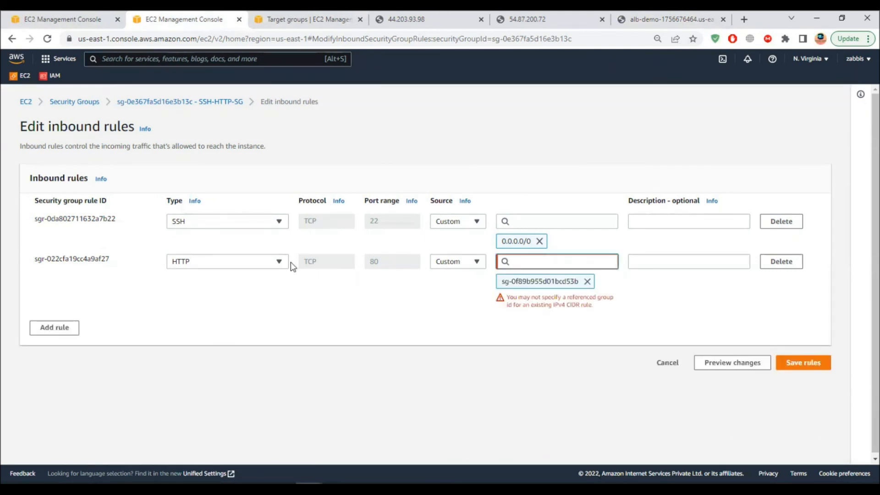
Delete the existing HTTP inbound rule from SSH-HTTP-SG and add a new rule of type HTTP
left_click(792, 268)
left_click(53, 269)
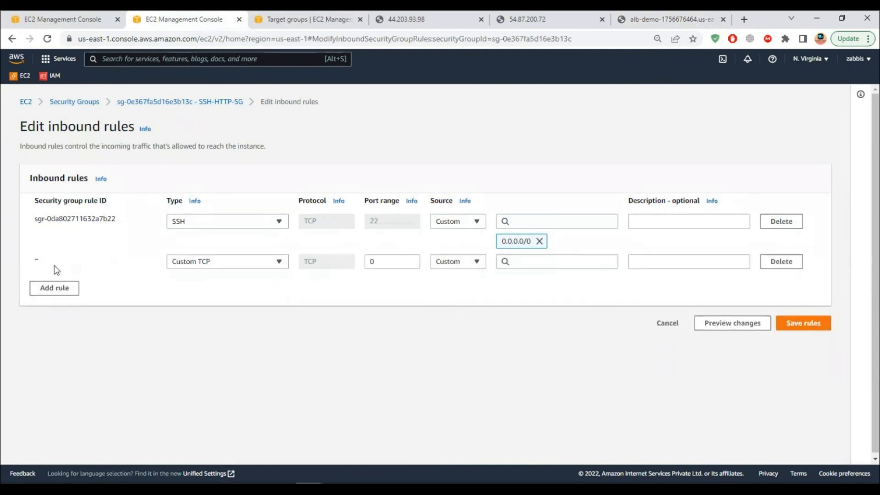
left_click(229, 266)
scroll(216, 366, "down", 5)
left_click(220, 367)
Set the new HTTP rule's custom source to the ALB-SG security group and save the inbound rules
left_click(481, 265)
left_click(493, 269)
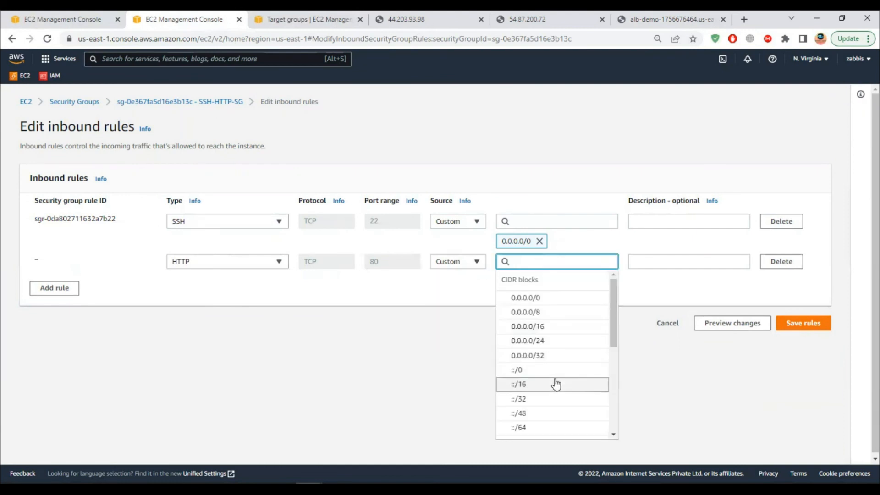
scroll(556, 383, "down", 4)
left_click(544, 307)
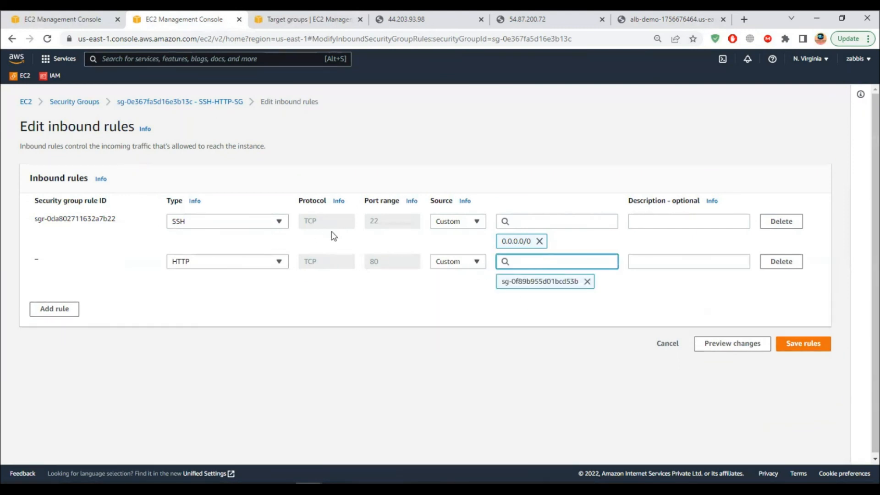
left_click(795, 346)
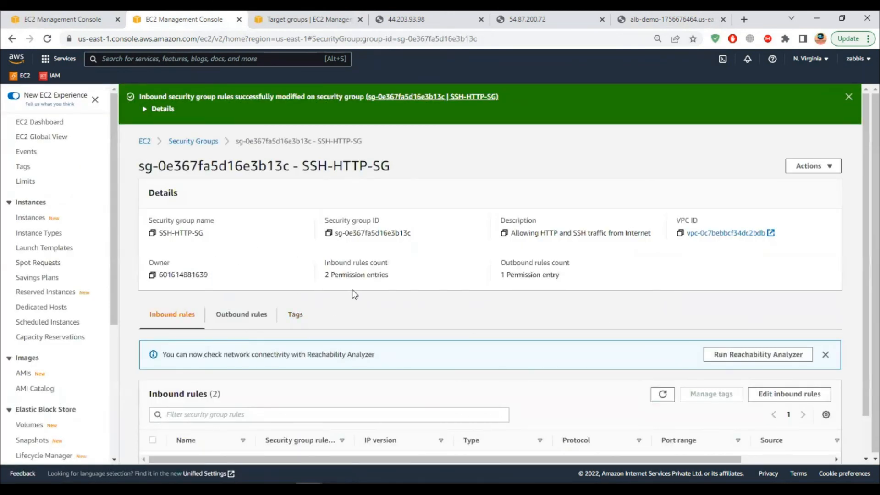
Reload the pages at 44.203.93.98 and 54.87.200.72 to test direct access with the ALB-SG-only HTTP rule
left_click(434, 23)
left_click(48, 38)
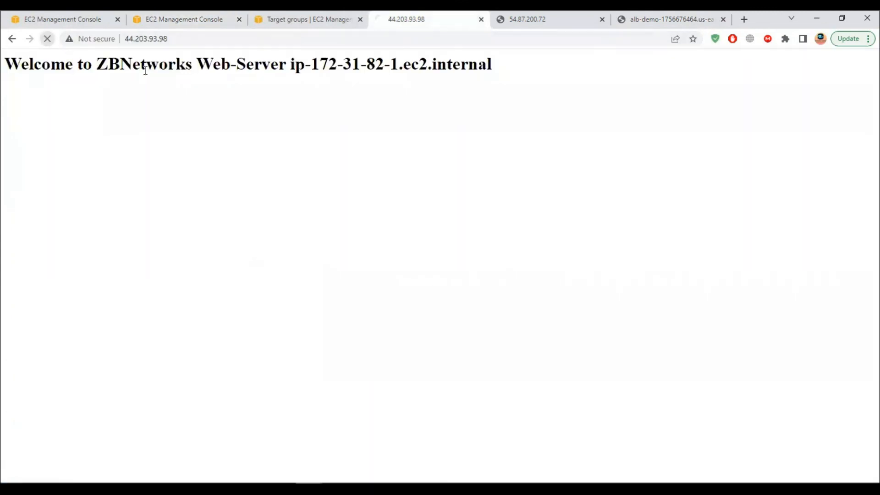
left_click(533, 23)
left_click(47, 39)
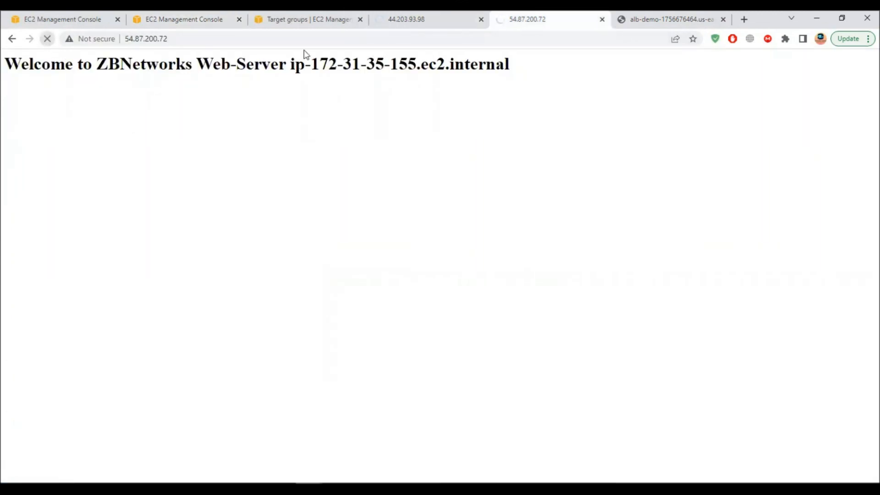
Reload the ALB-Demo DNS page several times to test web access through the load balancer
left_click(618, 23)
left_click(47, 43)
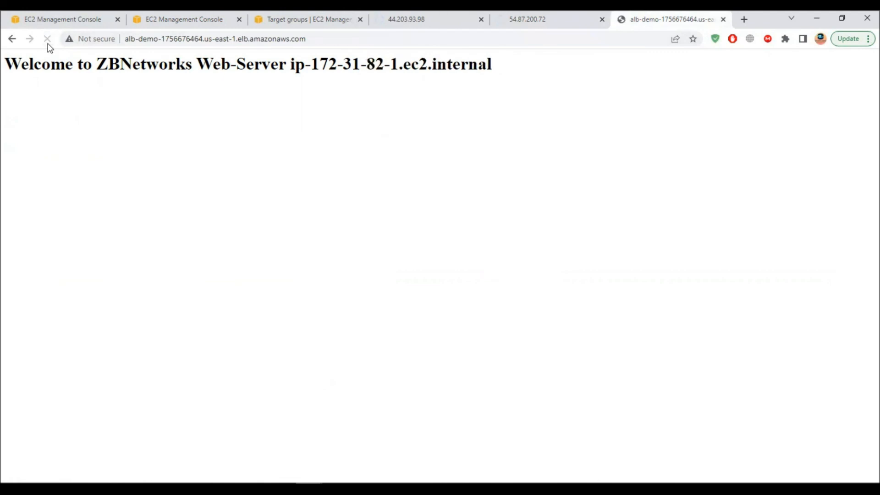
left_click(47, 42)
left_click(47, 42)
left_click(48, 42)
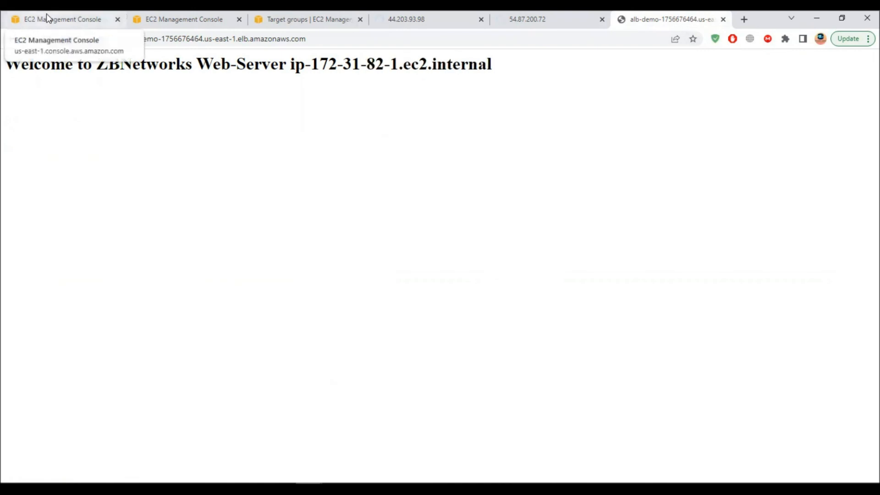
Deregister both instances, Web-Server-2 and web-server-1, from the ALB-TG target group
left_click(47, 16)
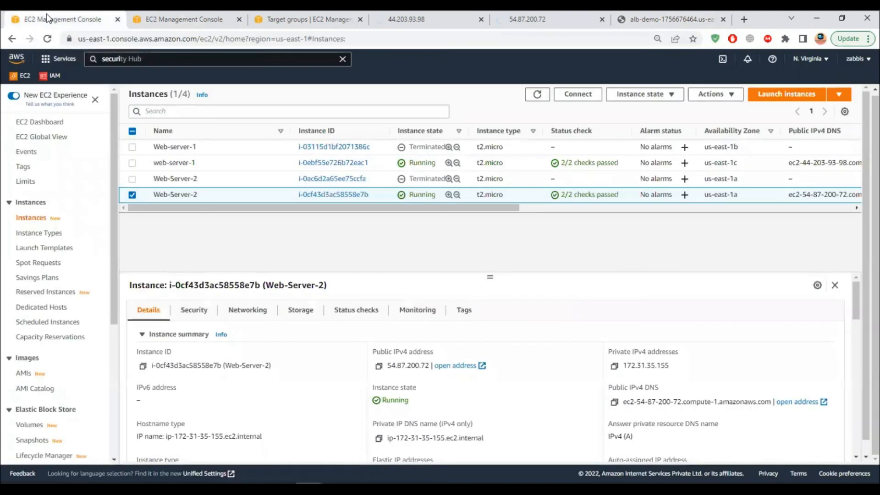
left_click(132, 195)
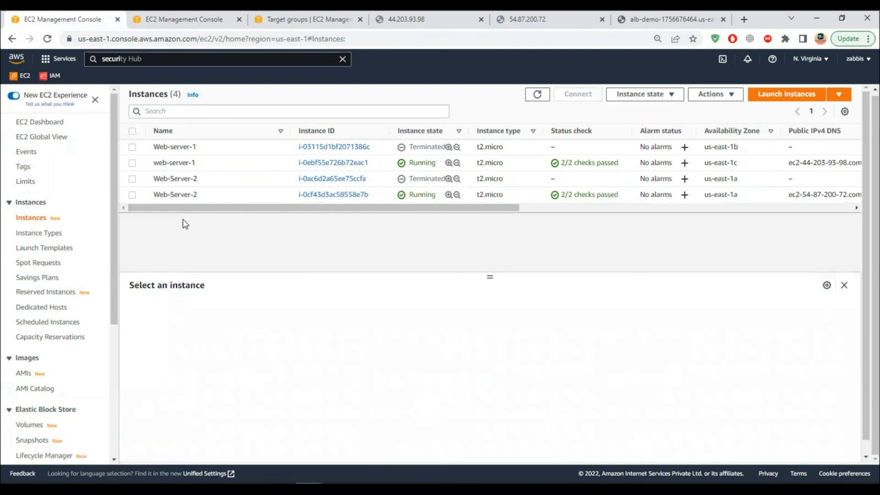
left_click(316, 19)
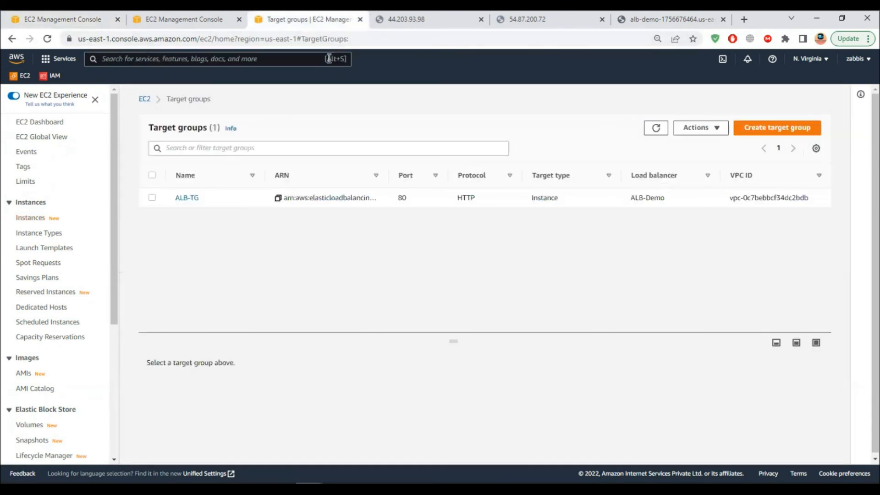
left_click(186, 198)
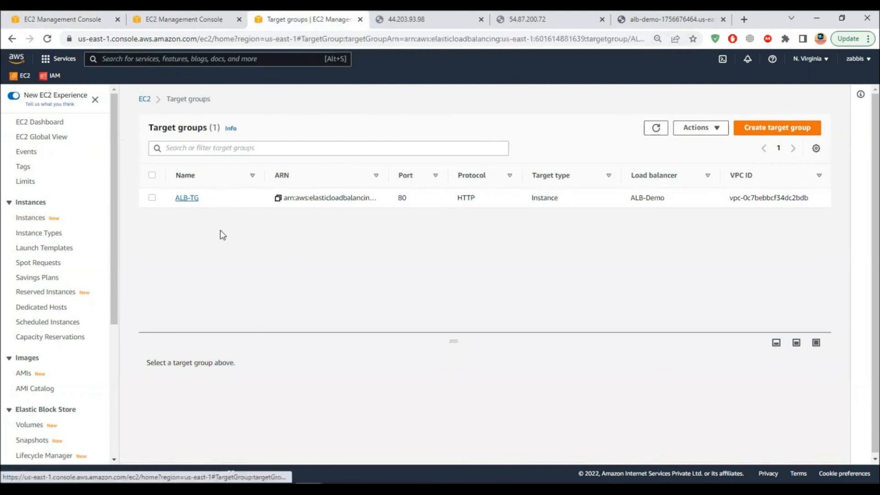
scroll(324, 348, "down", 1)
left_click(152, 415)
left_click(152, 435)
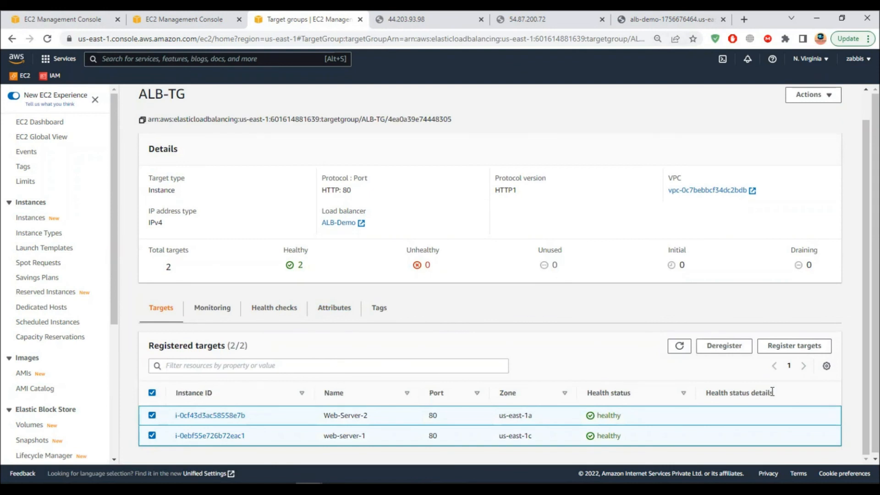
left_click(732, 347)
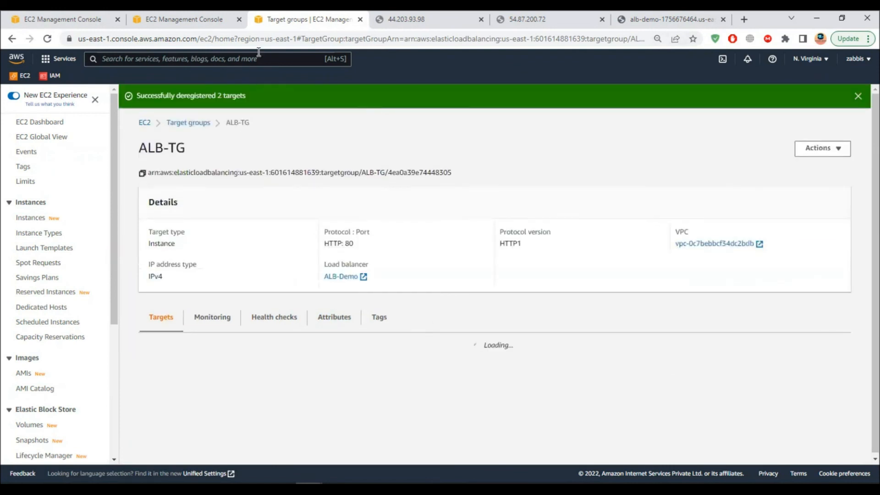
Try to delete the ALB-TG target group from the target groups list
left_click(188, 122)
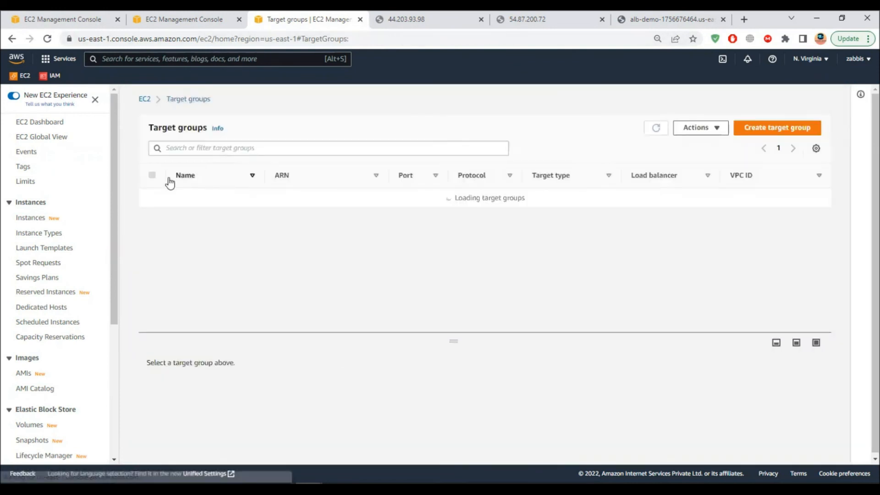
left_click(164, 202)
left_click(694, 133)
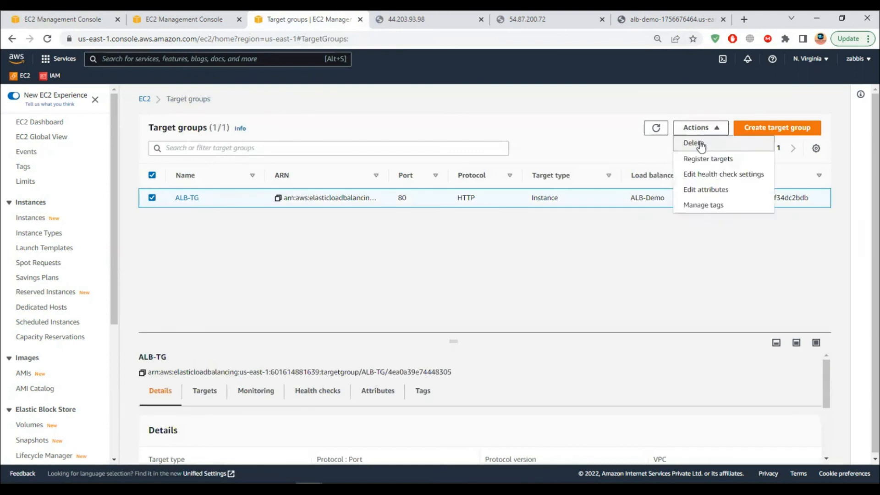
left_click(693, 142)
left_click(619, 335)
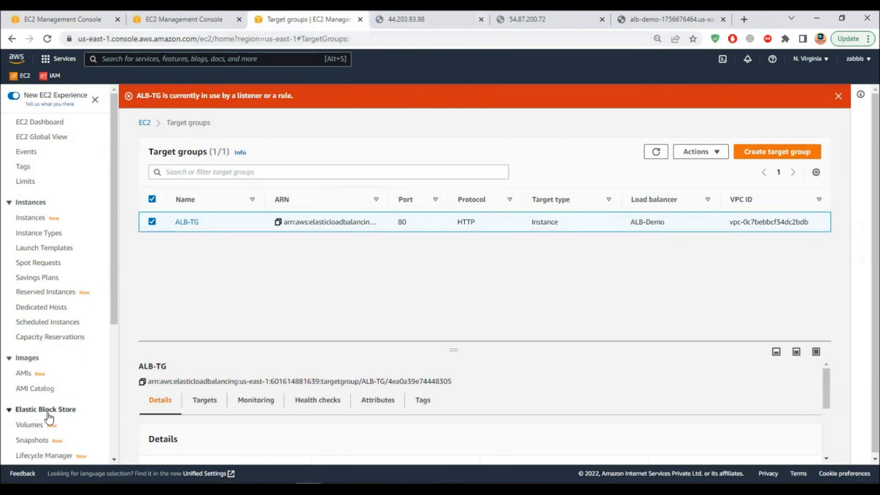
Open the load balancers list in a separate browser tab and delete the HTTP : 80 listener from ALB-Demo
scroll(60, 419, "down", 5)
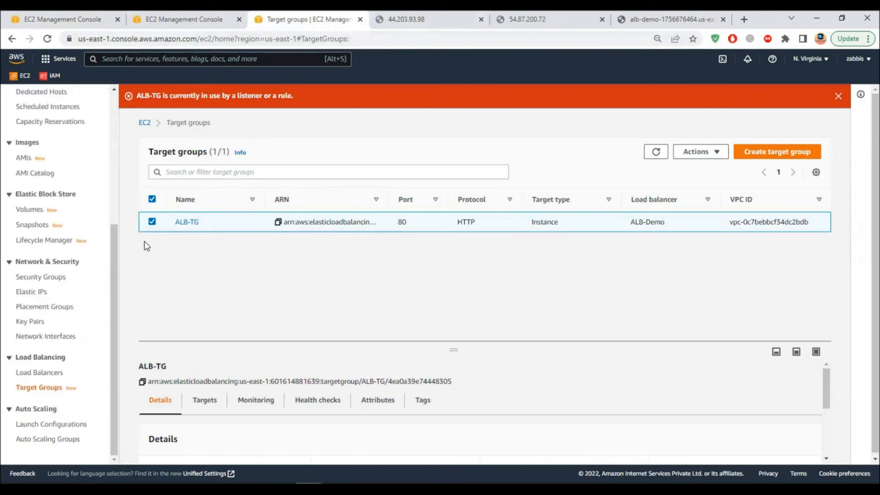
left_click(196, 19)
scroll(55, 334, "down", 5)
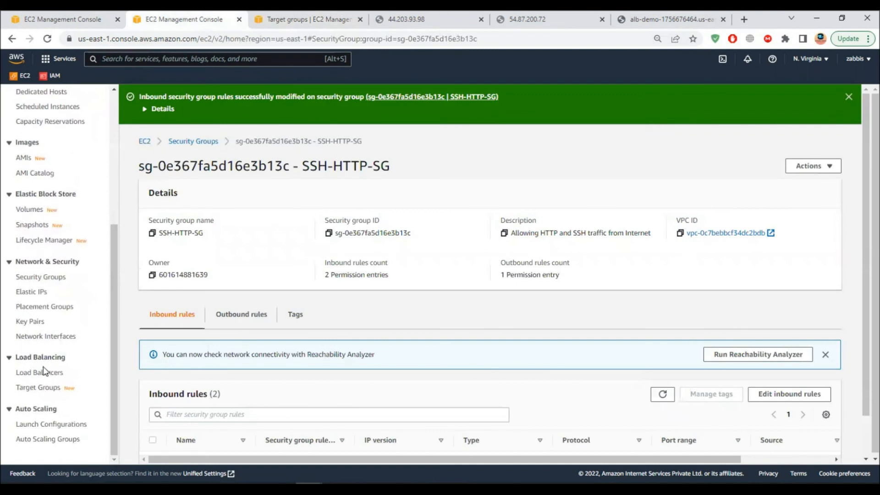
middle_click(39, 372)
left_click(241, 21)
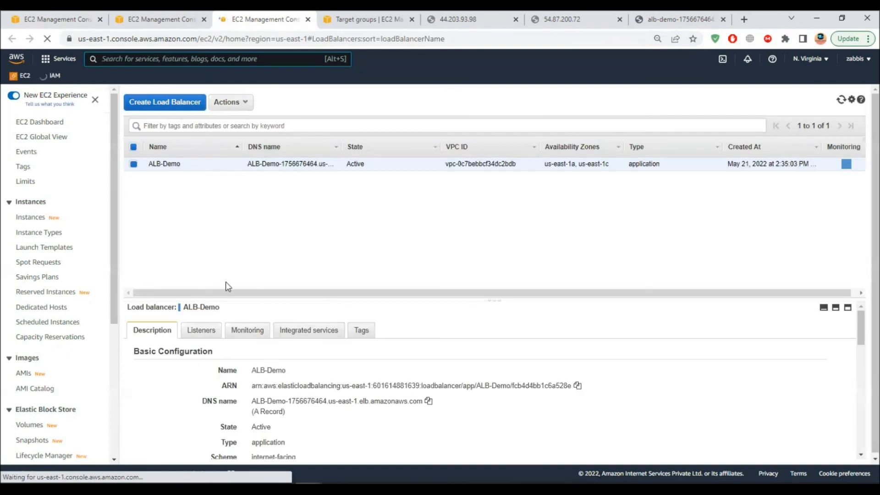
left_click(200, 337)
left_click(143, 440)
left_click(233, 391)
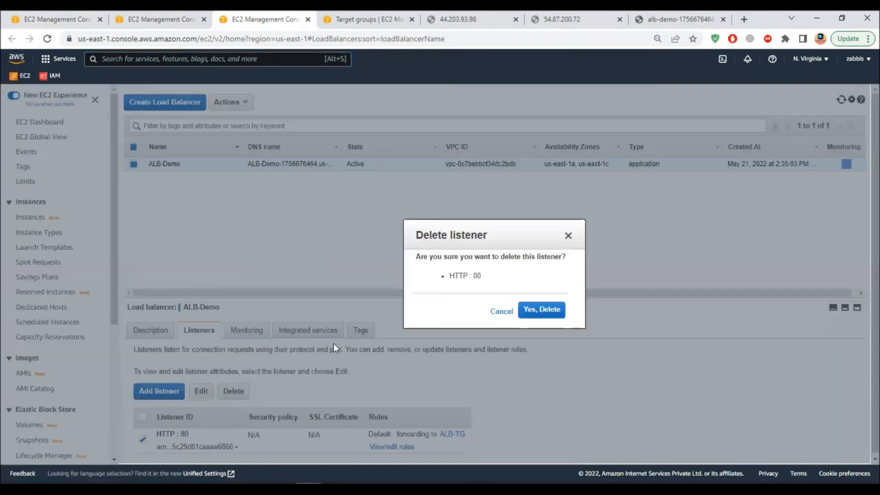
left_click(542, 310)
Delete the ALB-TG target group, dismiss the notifications and close the target groups page
left_click(376, 22)
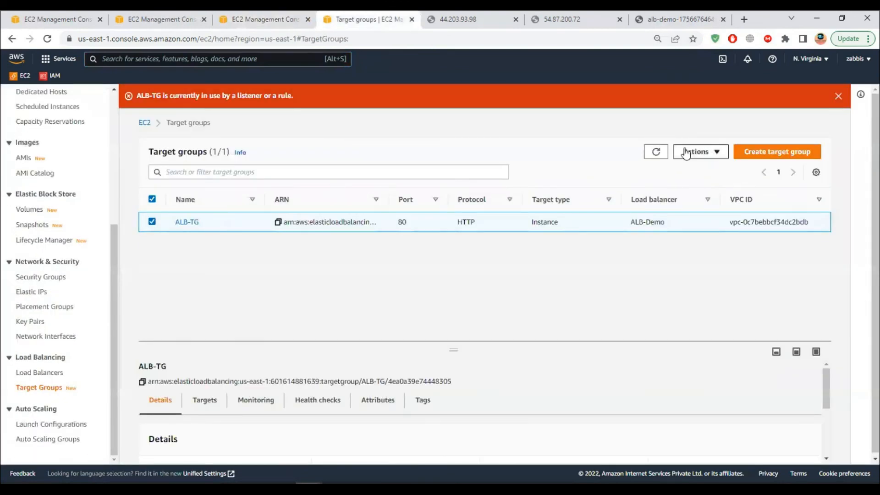
left_click(243, 19)
left_click(364, 21)
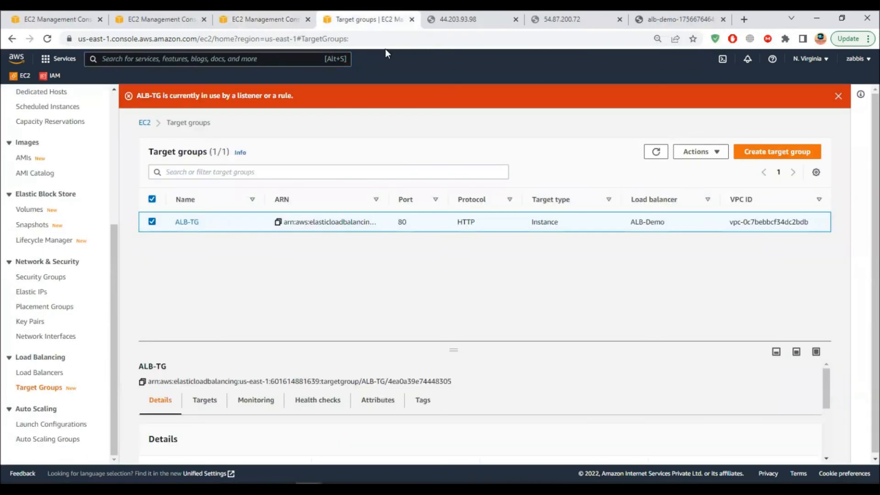
left_click(707, 155)
left_click(710, 168)
left_click(611, 339)
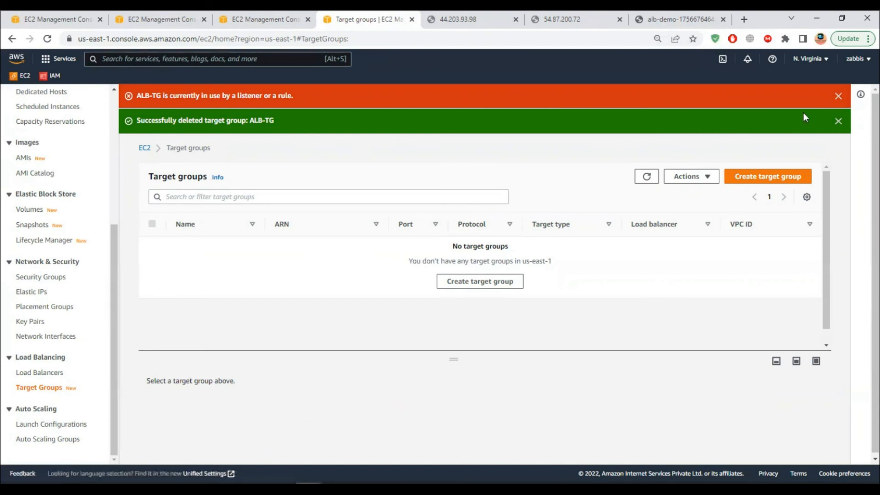
left_click(838, 96)
left_click(838, 96)
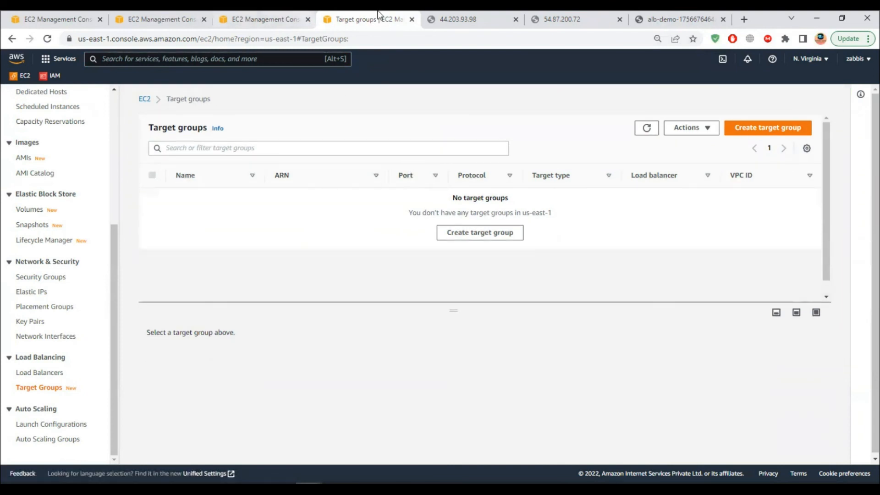
left_click(411, 20)
Delete the ALB-Demo load balancer and confirm the deletion
left_click(239, 23)
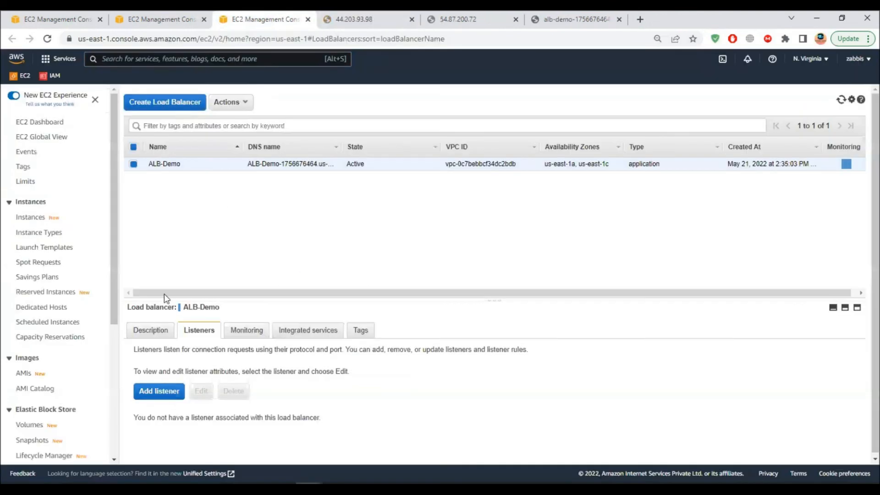
left_click(229, 101)
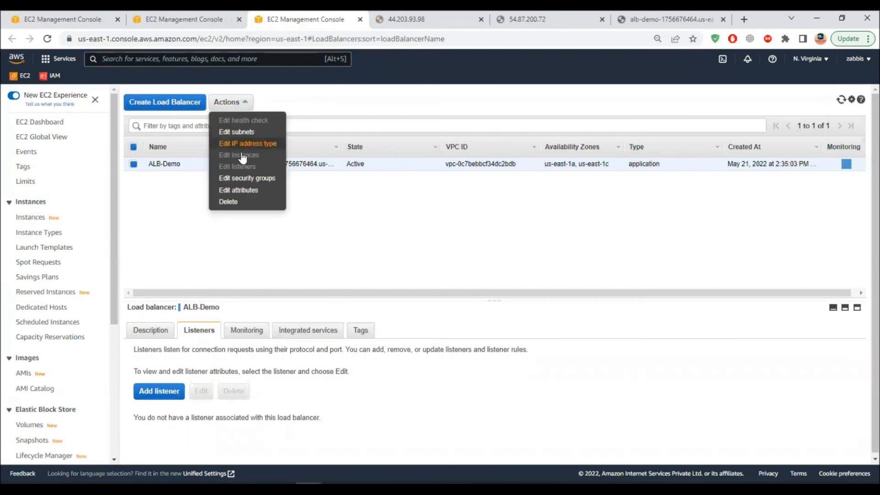
left_click(236, 200)
left_click(565, 312)
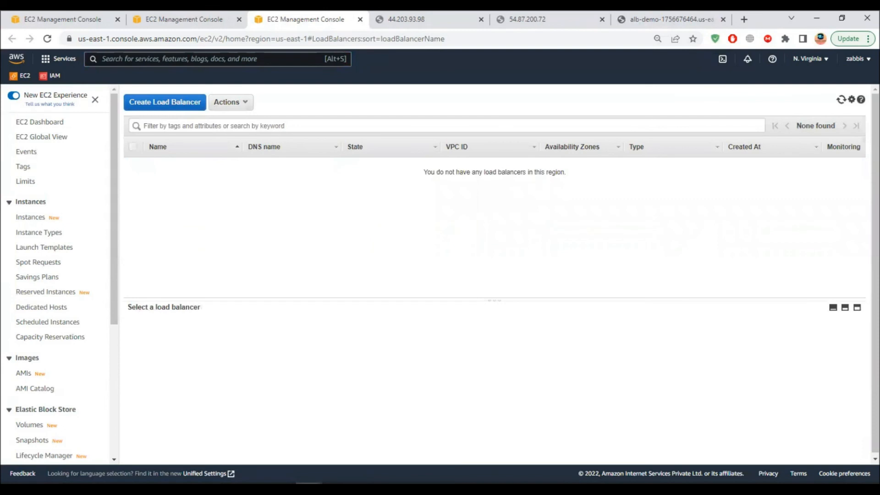
left_click(523, 489)
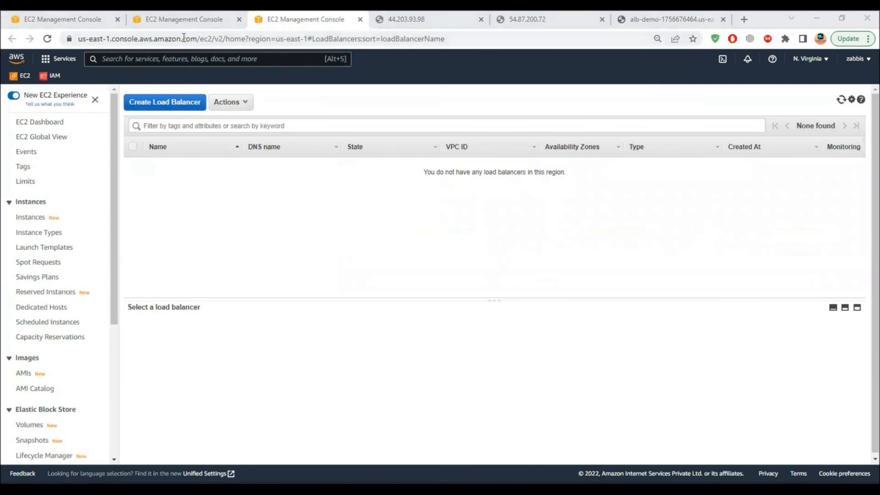
Terminate the running web-server-1 and Web-Server-2 instances, dismiss the notification and clear the instance selection
left_click(61, 21)
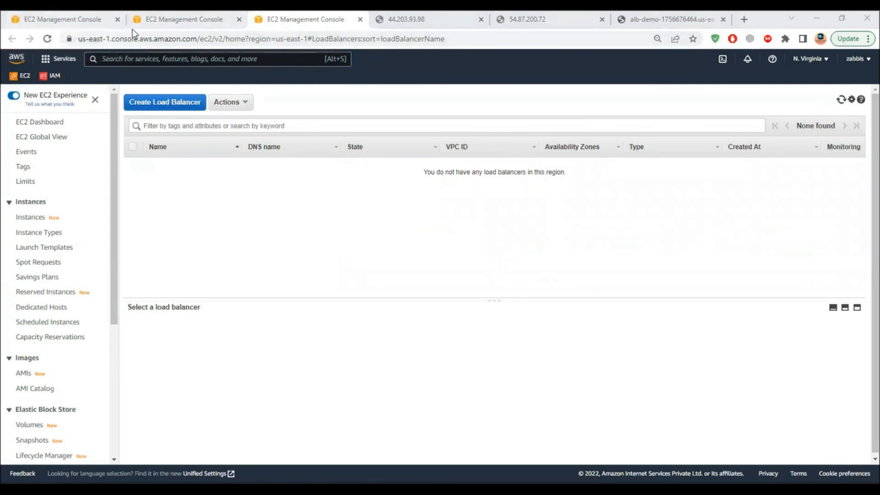
left_click(132, 162)
left_click(133, 195)
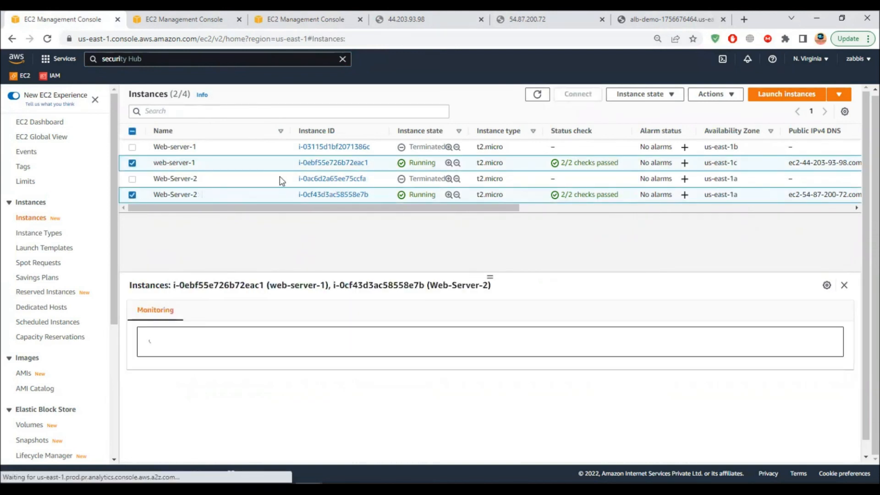
left_click(712, 95)
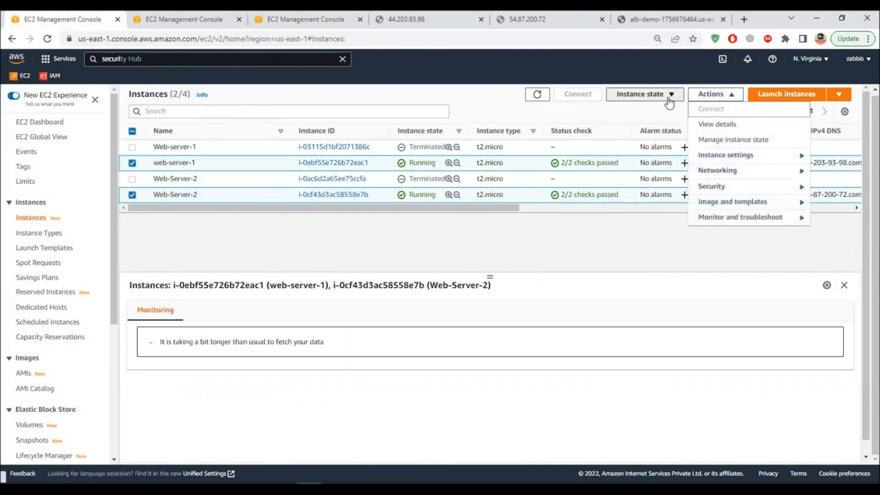
left_click(639, 94)
left_click(668, 174)
left_click(588, 357)
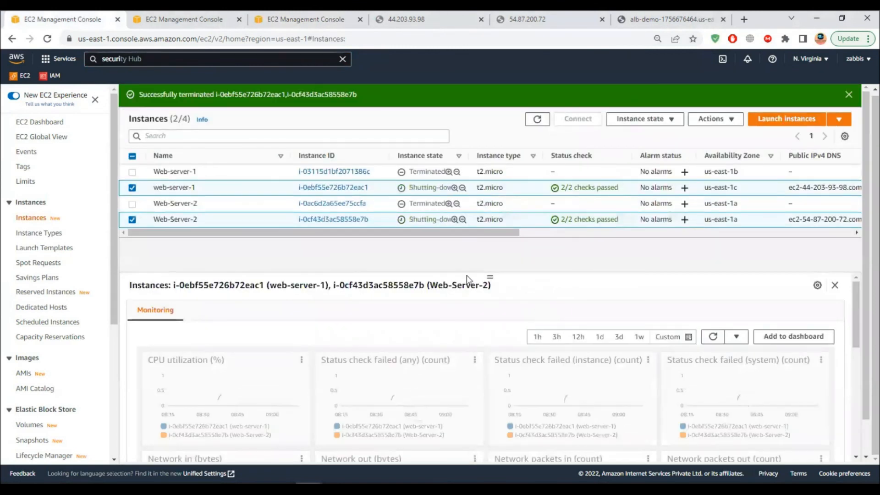
left_click(849, 95)
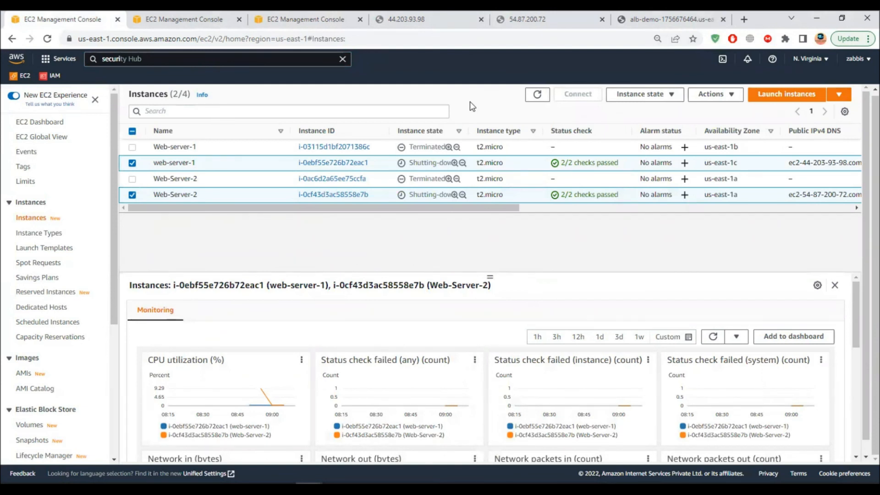
left_click(132, 162)
left_click(133, 195)
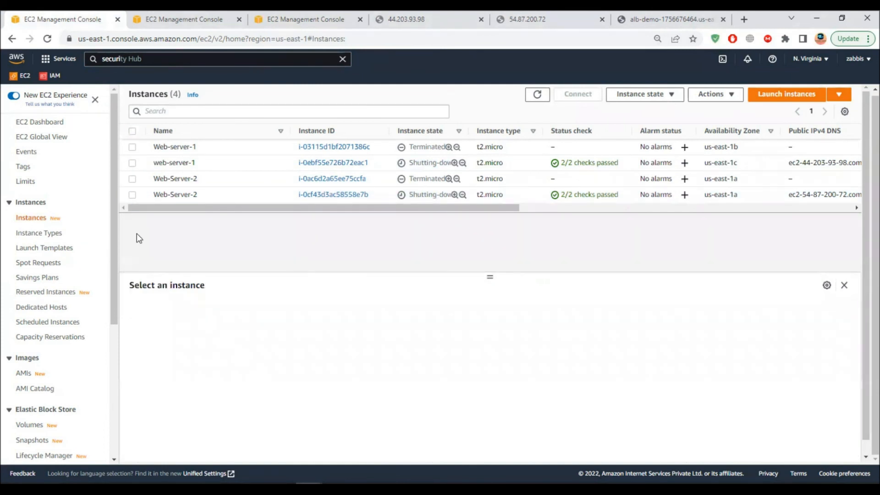